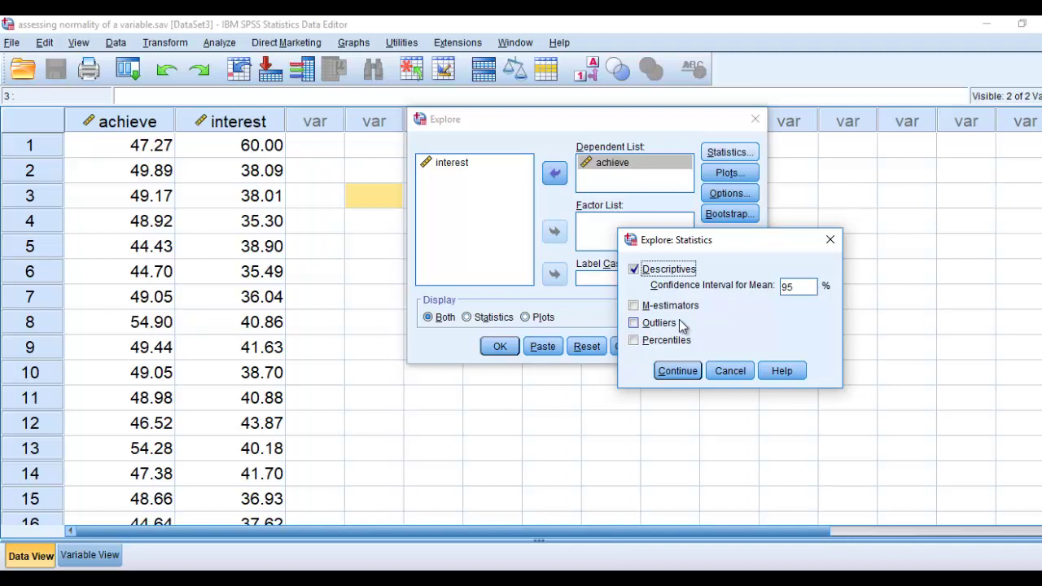
# - Run the Explore analysis of achieve with outliers, a histogram and normality plots with tests
pyautogui.click(634, 323)
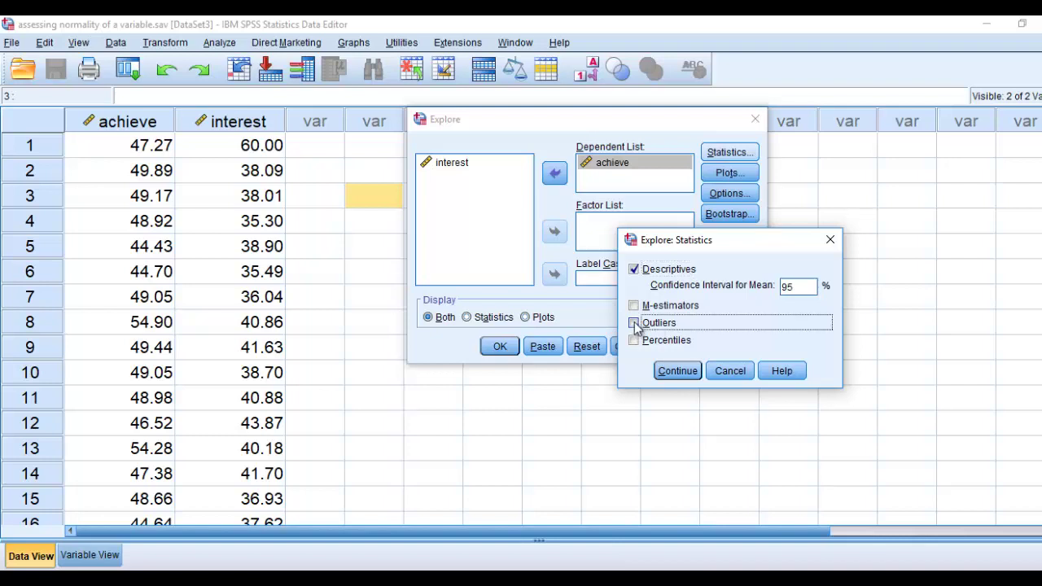
pyautogui.click(677, 371)
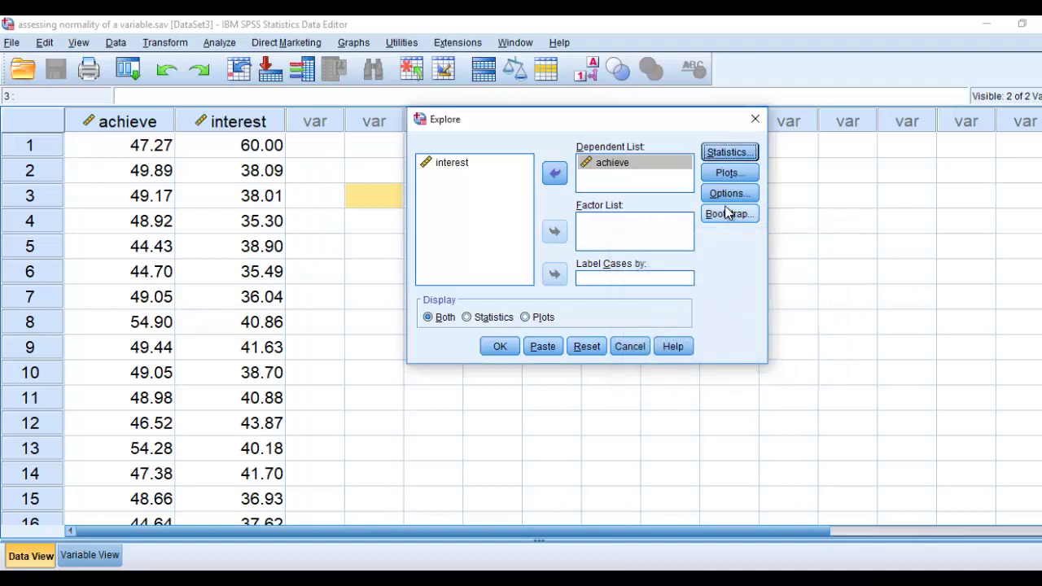
pyautogui.click(729, 174)
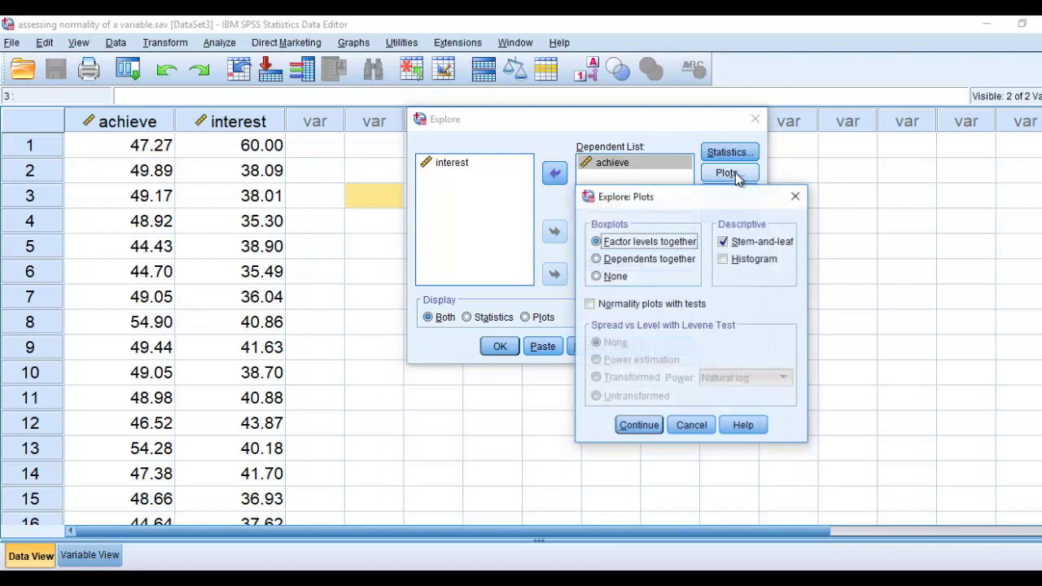
pyautogui.click(724, 261)
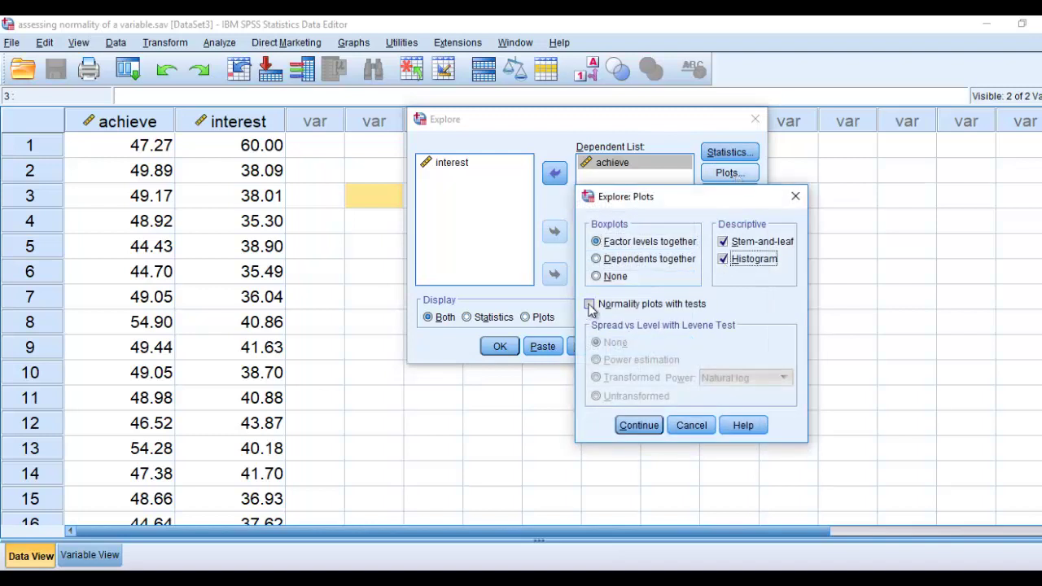
pyautogui.click(590, 306)
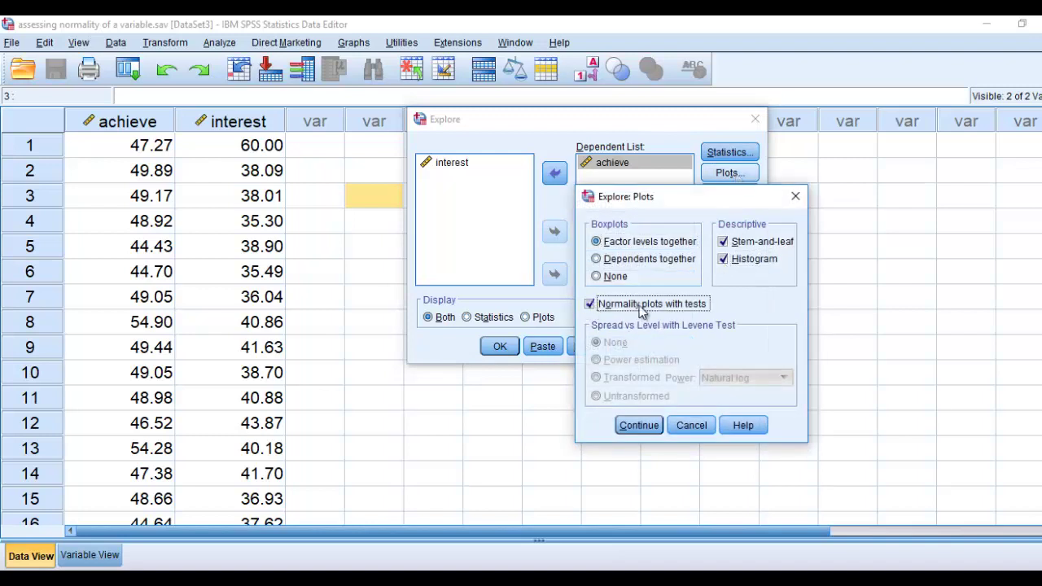
pyautogui.click(642, 426)
pyautogui.click(504, 347)
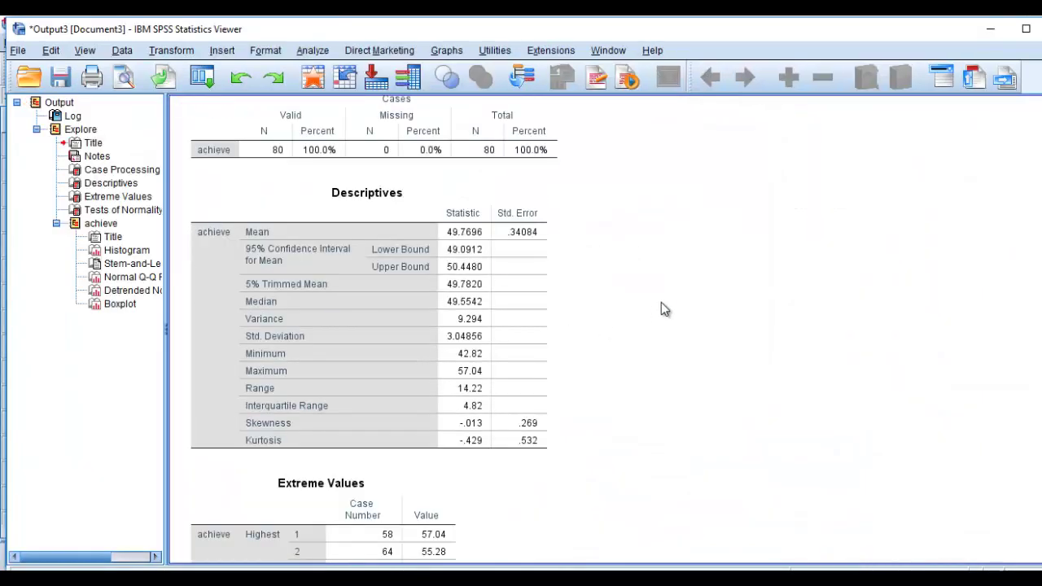
# - Mark the mean, its 95% confidence interval and the median in the Descriptives table, linking mean to median with a curved arrow
pyautogui.scroll(-2, 661, 308)
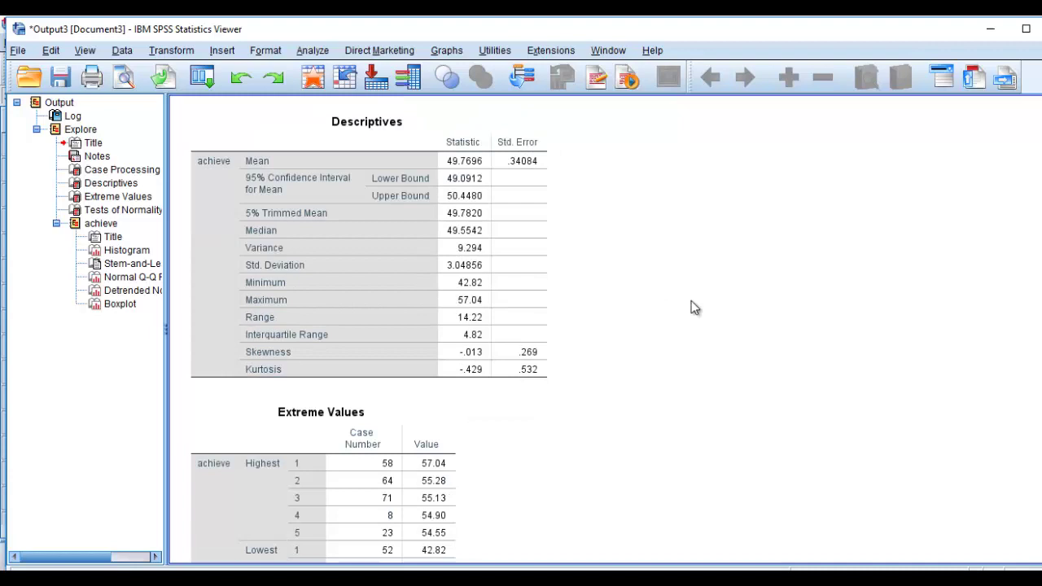
pyautogui.click(1015, 238)
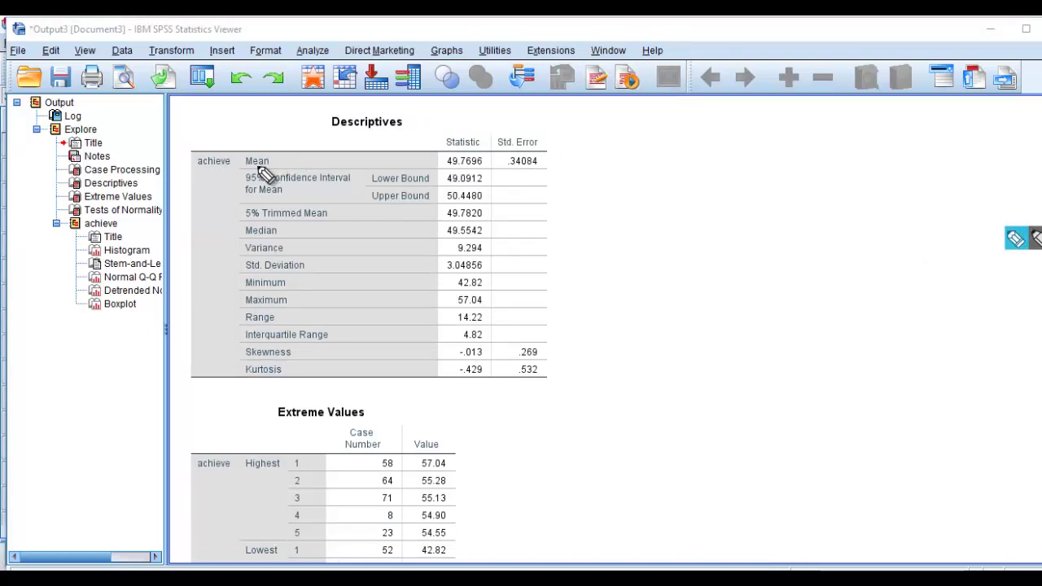
pyautogui.moveTo(256, 167); pyautogui.dragTo(287, 166)
pyautogui.moveTo(438, 167); pyautogui.dragTo(482, 166)
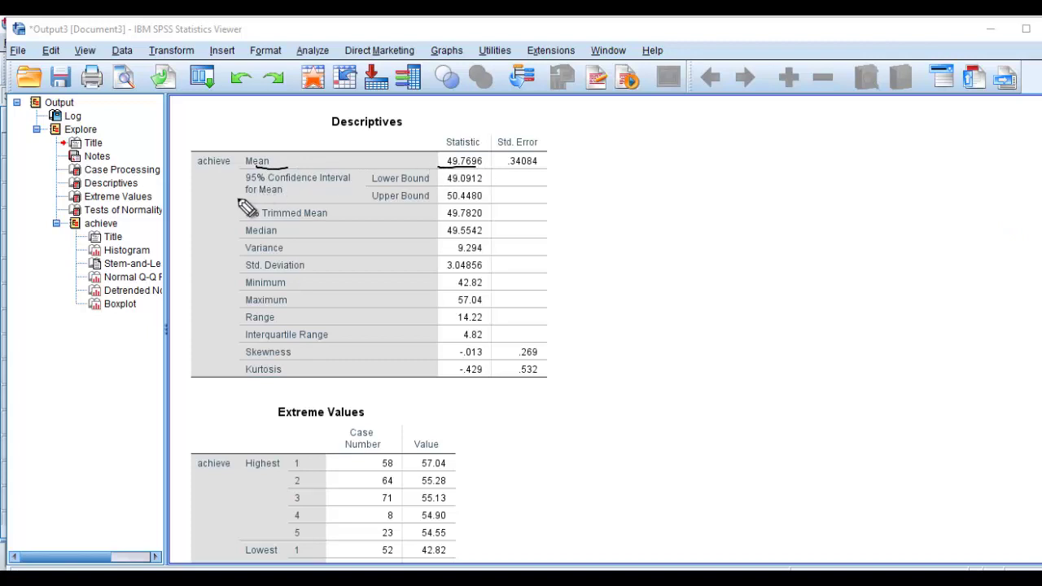
pyautogui.moveTo(238, 197); pyautogui.dragTo(293, 196)
pyautogui.moveTo(489, 178); pyautogui.dragTo(489, 196)
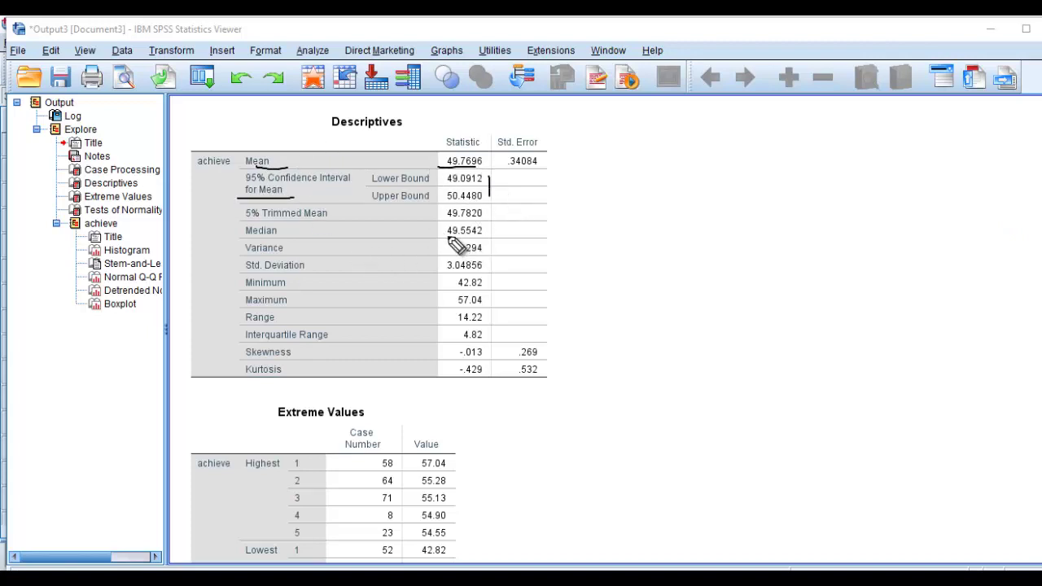
pyautogui.moveTo(447, 236); pyautogui.dragTo(482, 236)
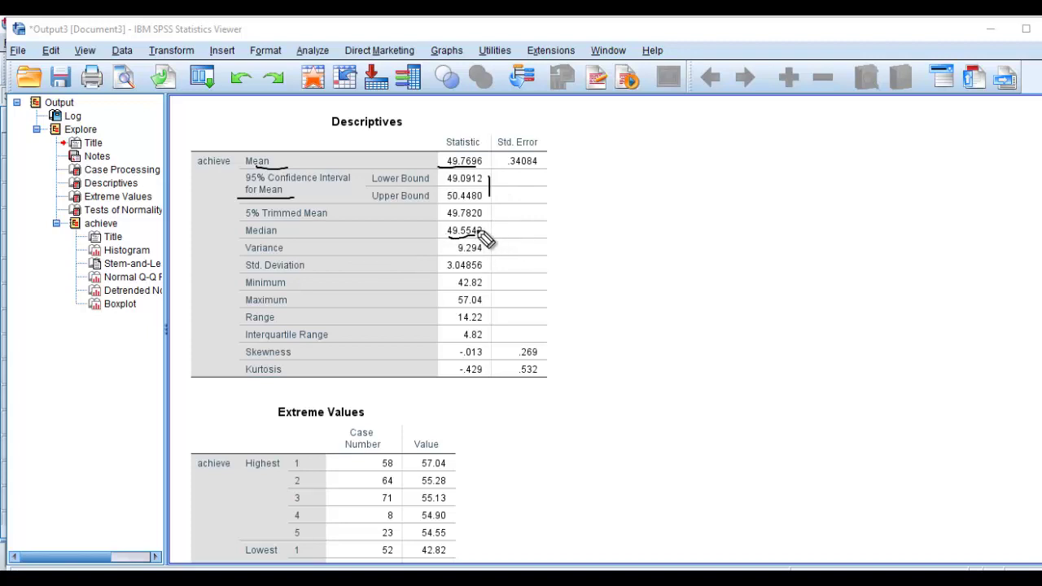
pyautogui.moveTo(489, 156)
pyautogui.mouseDown()
pyautogui.moveTo(511, 231)
pyautogui.moveTo(486, 237)
pyautogui.mouseUp()
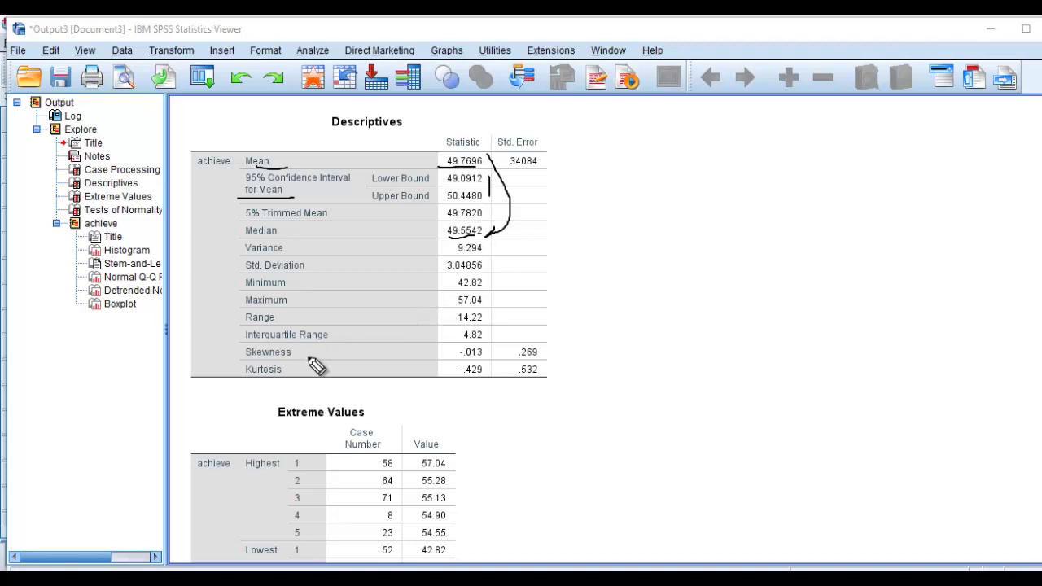
# - Circle the skewness and kurtosis labels and statistics in the Descriptives table, and clear all pen markings
pyautogui.moveTo(300, 353)
pyautogui.mouseDown()
pyautogui.moveTo(265, 340)
pyautogui.moveTo(244, 367)
pyautogui.moveTo(299, 358)
pyautogui.moveTo(236, 365)
pyautogui.moveTo(281, 384)
pyautogui.moveTo(291, 360)
pyautogui.mouseUp()
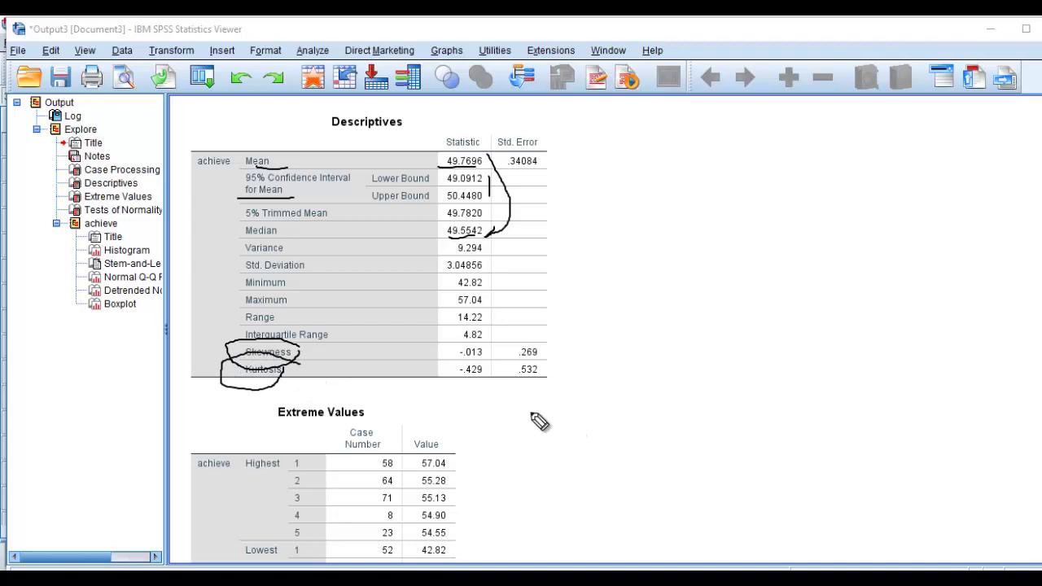
pyautogui.moveTo(468, 381)
pyautogui.mouseDown()
pyautogui.moveTo(486, 378)
pyautogui.moveTo(491, 355)
pyautogui.moveTo(458, 344)
pyautogui.moveTo(465, 383)
pyautogui.mouseUp()
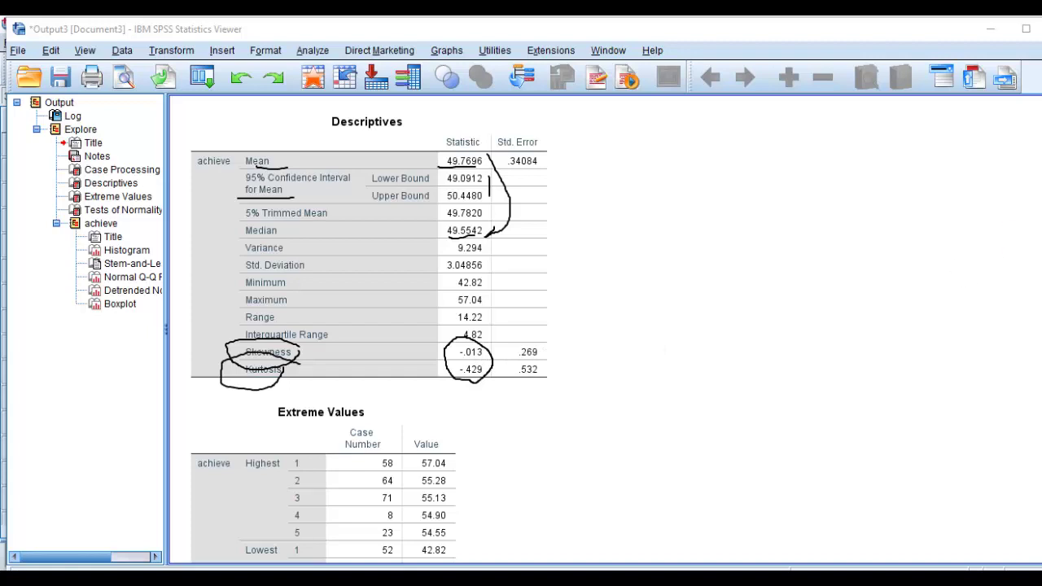
pyautogui.press('Escape')
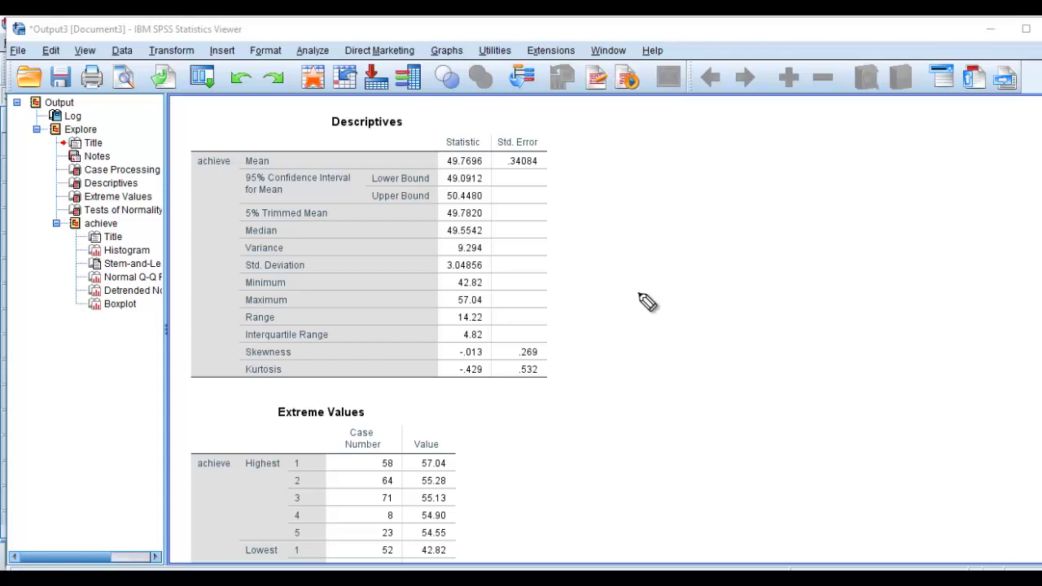
# - Sketch a number line beside the Descriptives table with 0 in the middle, minus and plus sides, and marks at -1 and +1
pyautogui.moveTo(639, 295); pyautogui.dragTo(879, 267)
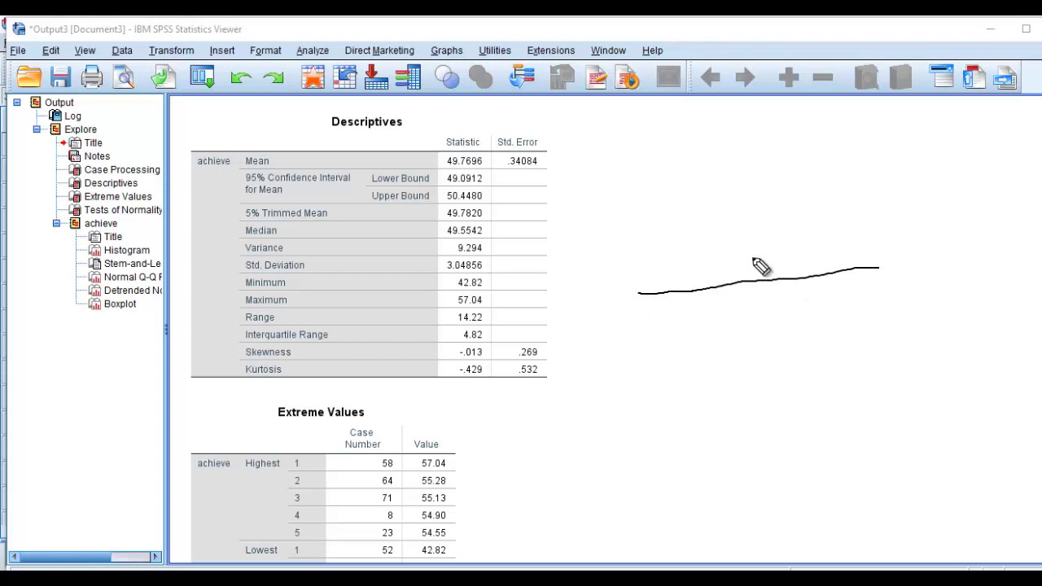
pyautogui.moveTo(757, 276)
pyautogui.mouseDown()
pyautogui.moveTo(757, 327)
pyautogui.moveTo(773, 308)
pyautogui.mouseUp()
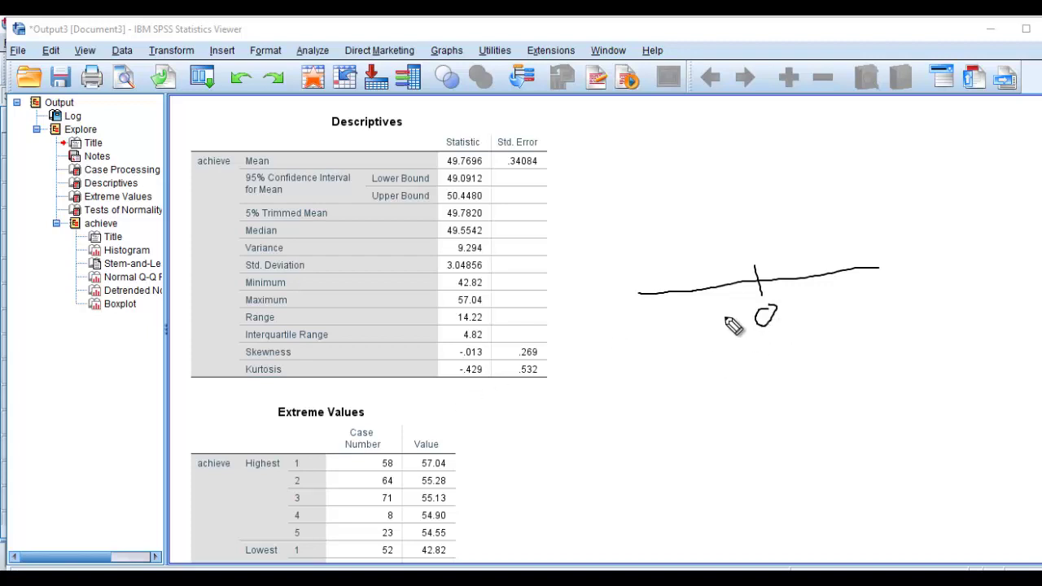
pyautogui.moveTo(811, 244)
pyautogui.mouseDown()
pyautogui.moveTo(812, 260)
pyautogui.moveTo(822, 254)
pyautogui.mouseUp()
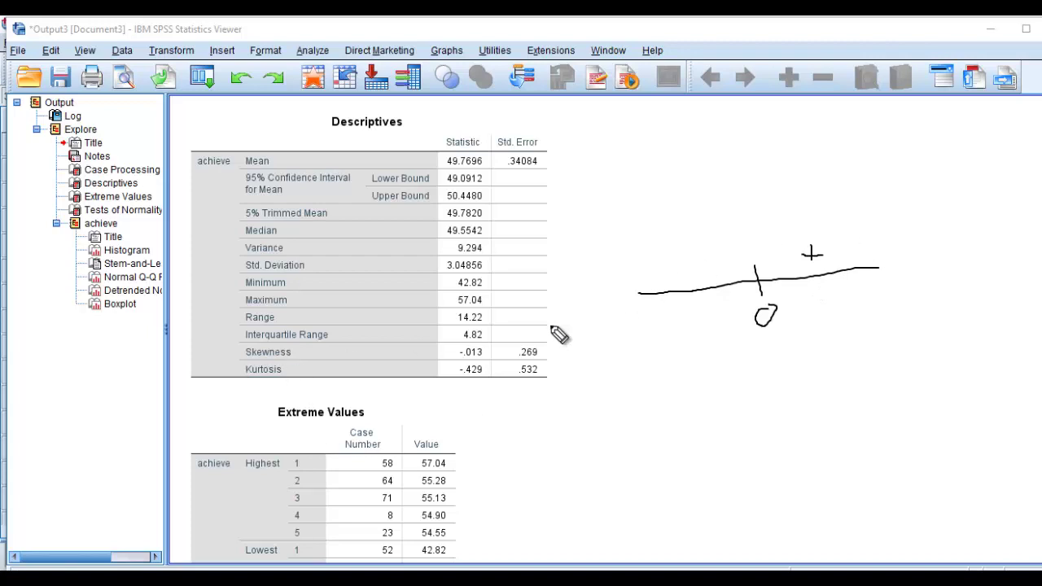
pyautogui.moveTo(692, 264); pyautogui.dragTo(710, 261)
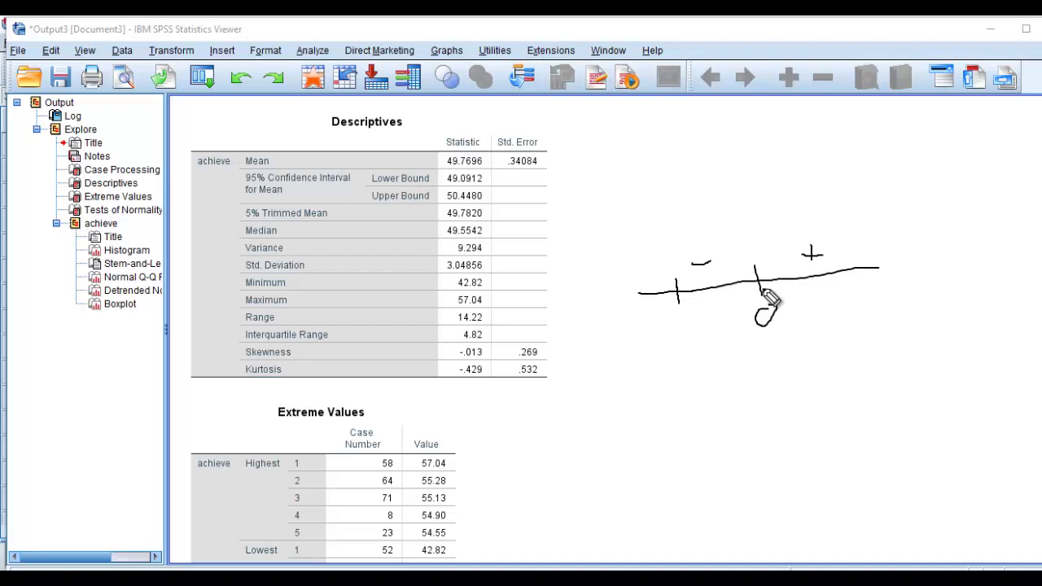
pyautogui.moveTo(844, 258); pyautogui.dragTo(839, 289)
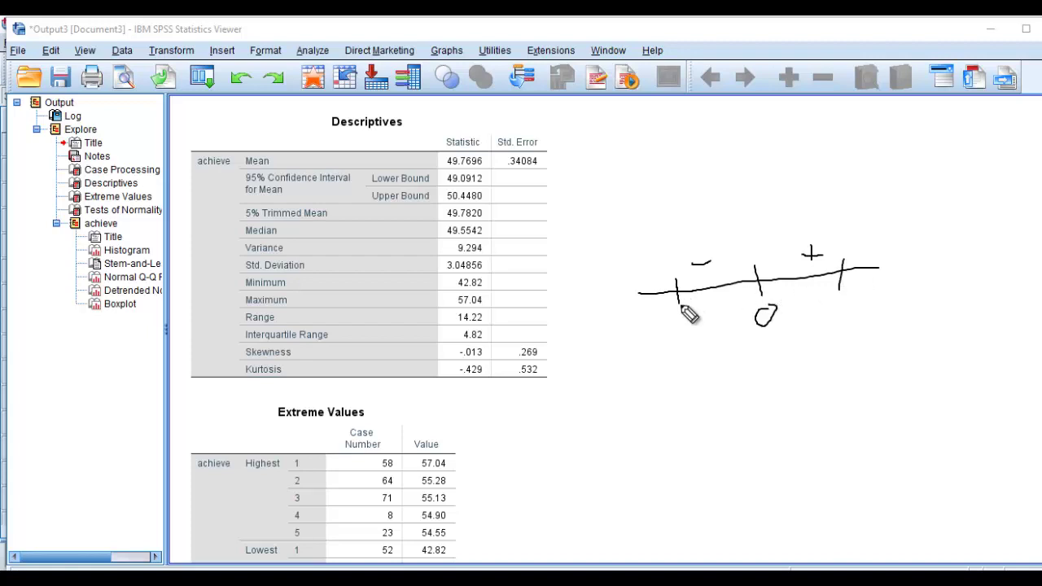
pyautogui.moveTo(651, 330); pyautogui.dragTo(682, 329)
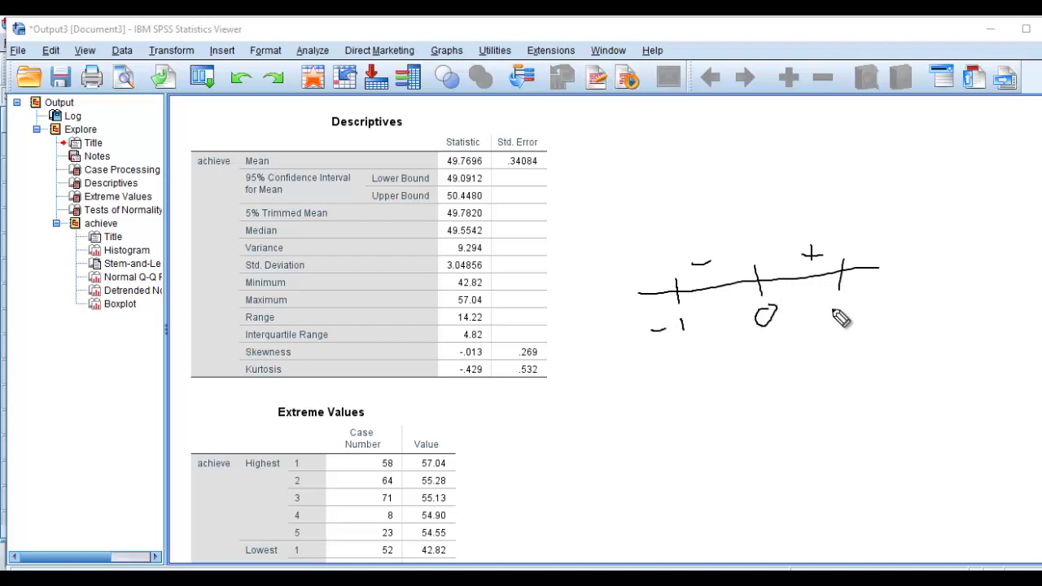
pyautogui.moveTo(828, 313); pyautogui.dragTo(854, 322)
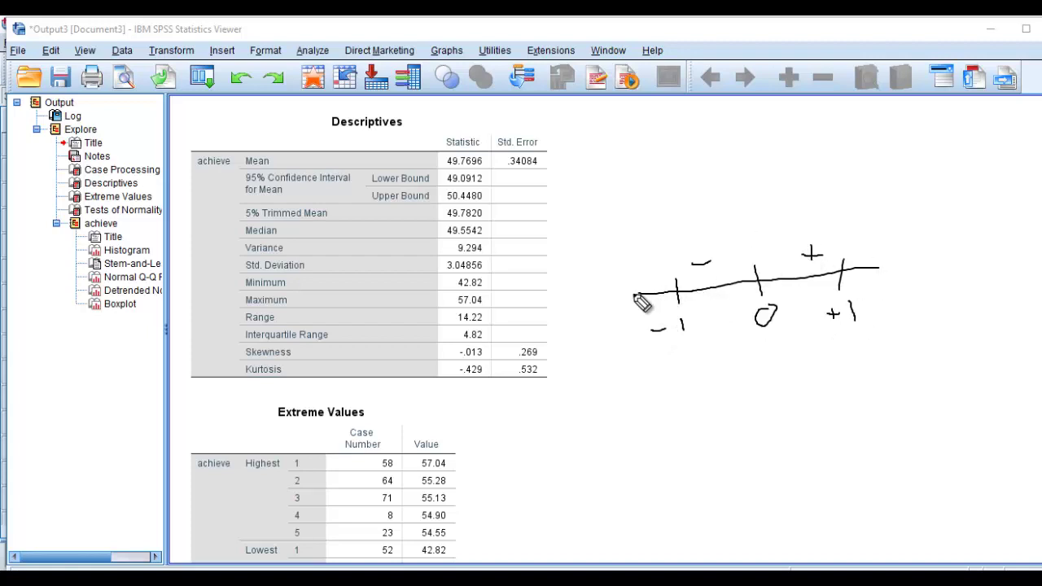
# - Extend the number line at both ends and add labelled marks at -2 and +2
pyautogui.moveTo(629, 296); pyautogui.dragTo(583, 300)
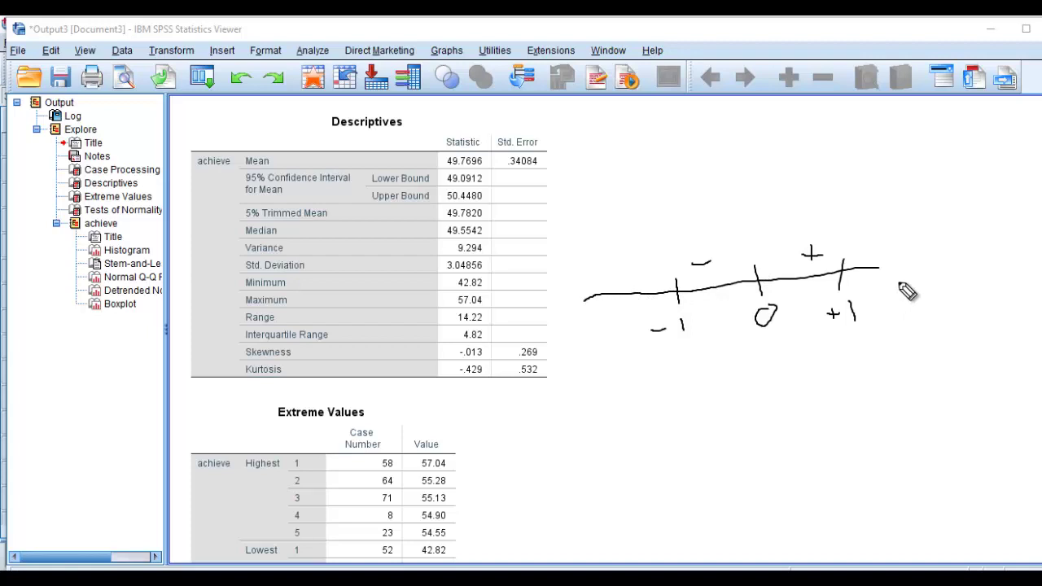
pyautogui.moveTo(880, 269); pyautogui.dragTo(925, 261)
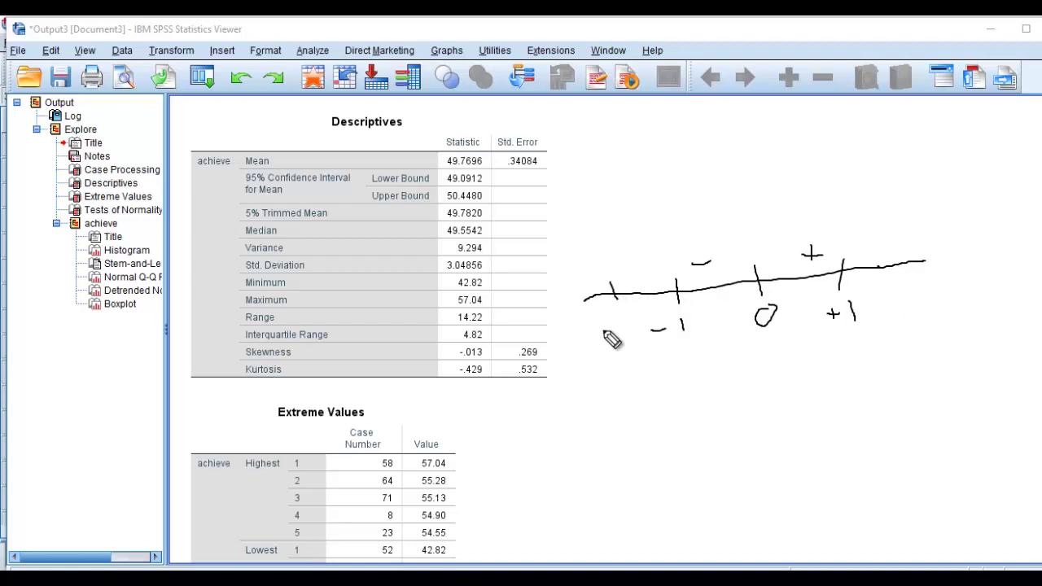
pyautogui.moveTo(620, 327); pyautogui.dragTo(630, 340)
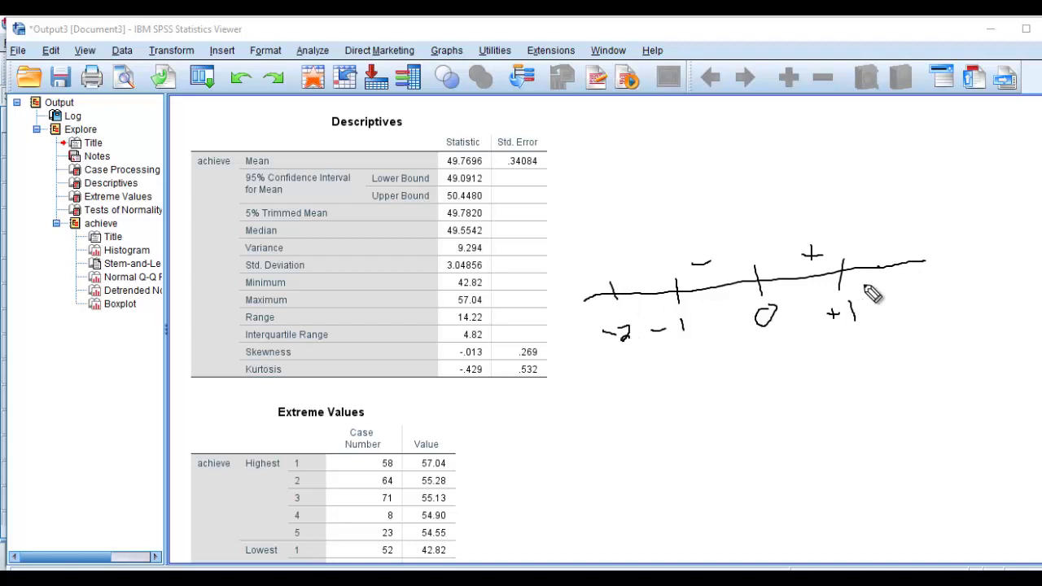
pyautogui.moveTo(905, 265); pyautogui.dragTo(943, 314)
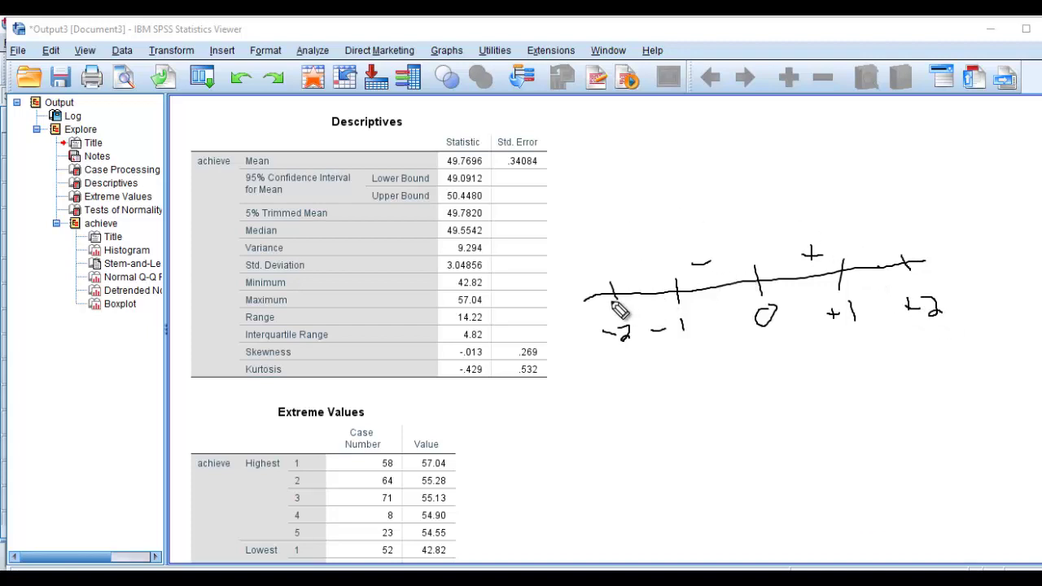
# - Draw a line above the -2 to +2 range, circle the skewness and kurtosis statistics, and clear all pen markings
pyautogui.moveTo(884, 221); pyautogui.dragTo(624, 262)
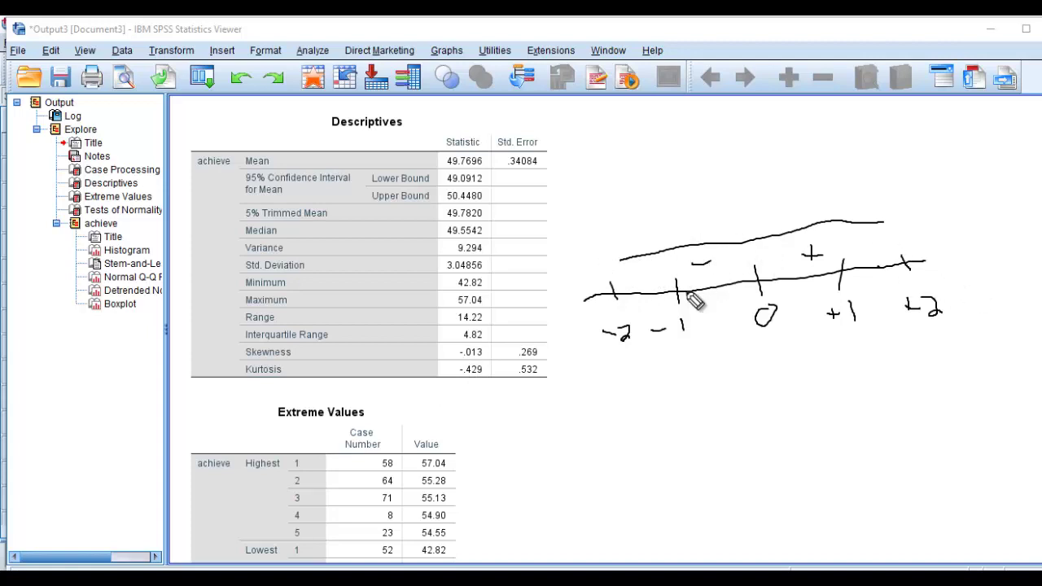
pyautogui.moveTo(454, 389)
pyautogui.mouseDown()
pyautogui.moveTo(488, 379)
pyautogui.moveTo(479, 342)
pyautogui.moveTo(447, 370)
pyautogui.moveTo(480, 376)
pyautogui.mouseUp()
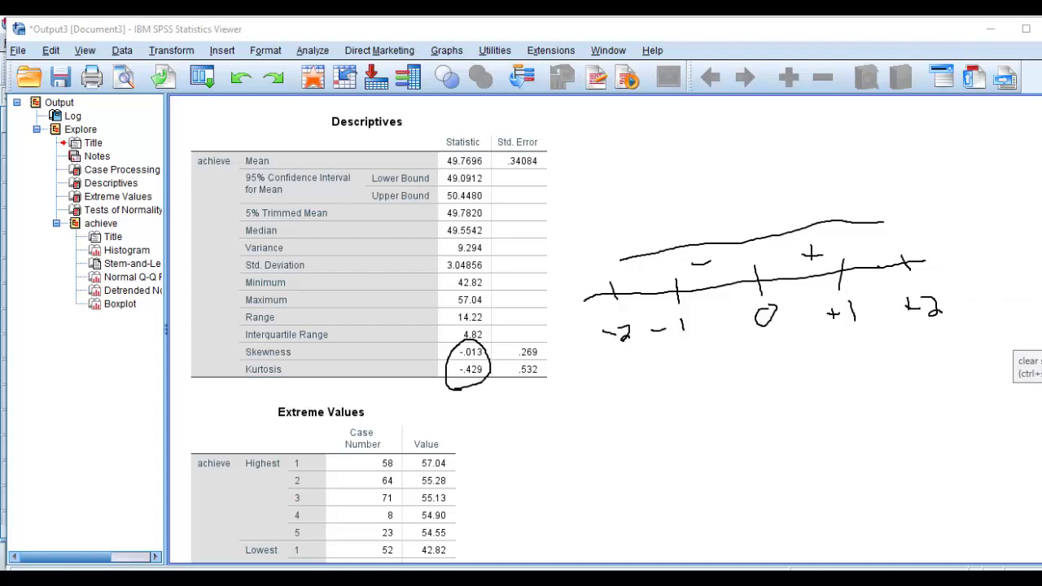
pyautogui.click(1034, 349)
# - Underline the Extreme Values heading and put pen dots beside the four highest achieve values
pyautogui.scroll(-3, 879, 341)
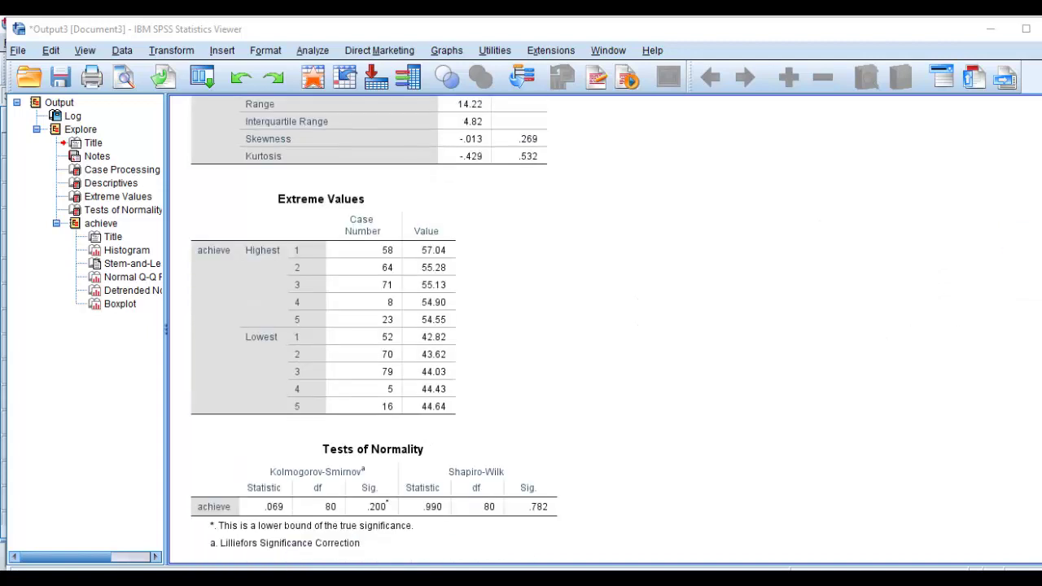
pyautogui.click(1037, 239)
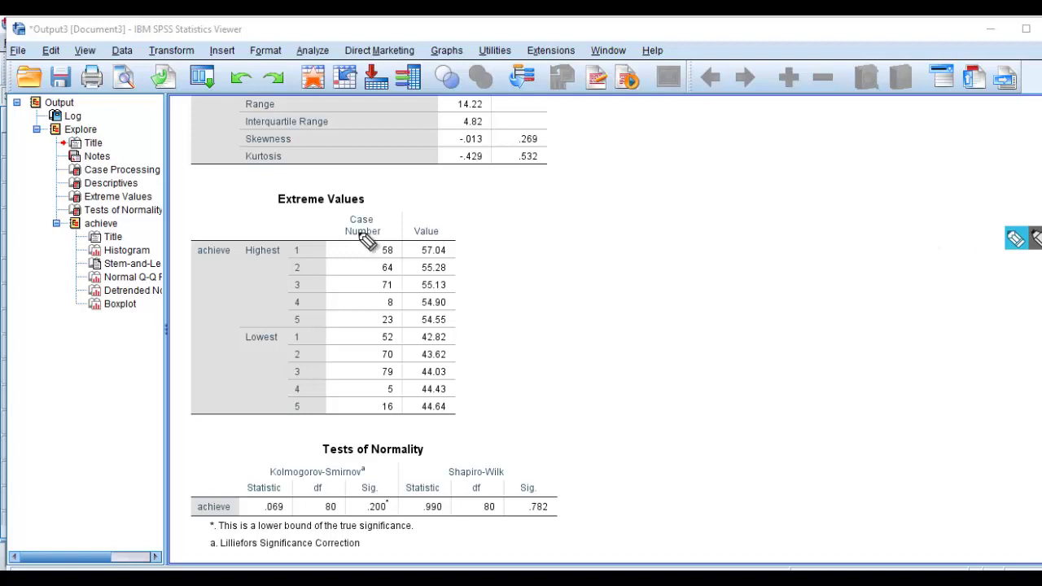
pyautogui.moveTo(297, 215); pyautogui.dragTo(373, 209)
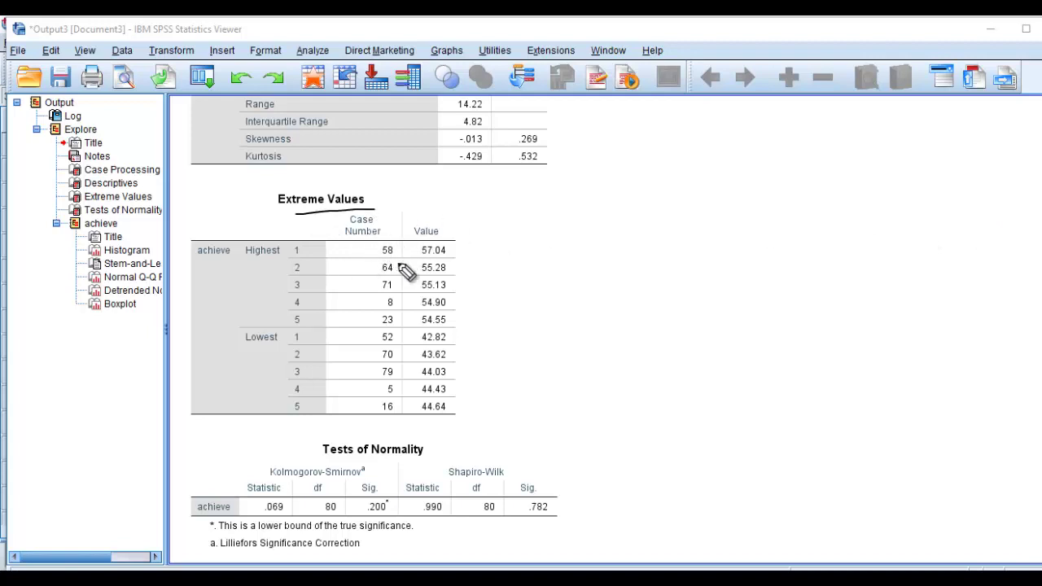
pyautogui.click(456, 250)
pyautogui.click(455, 263)
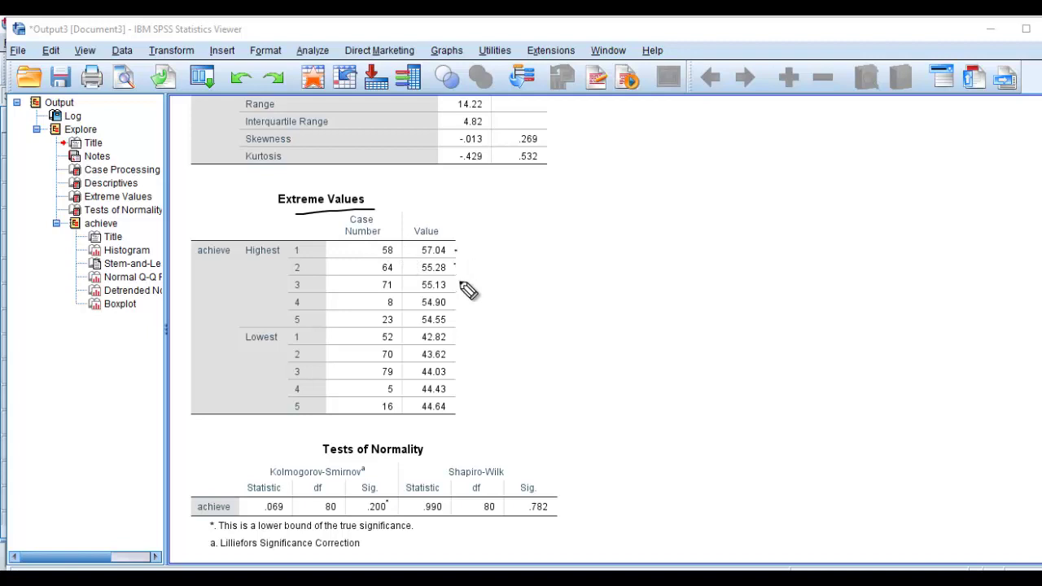
pyautogui.click(460, 280)
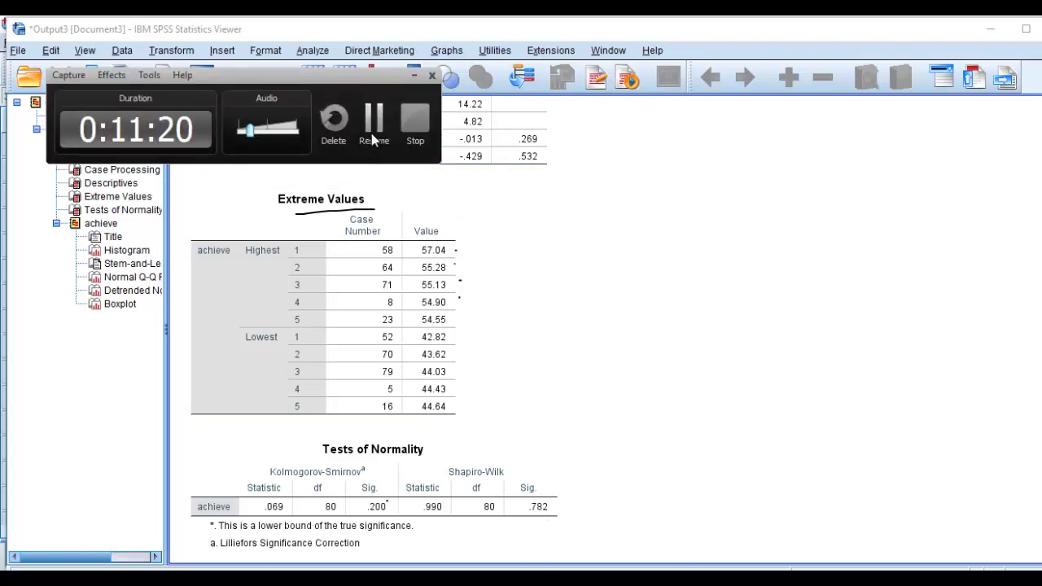
pyautogui.click(367, 140)
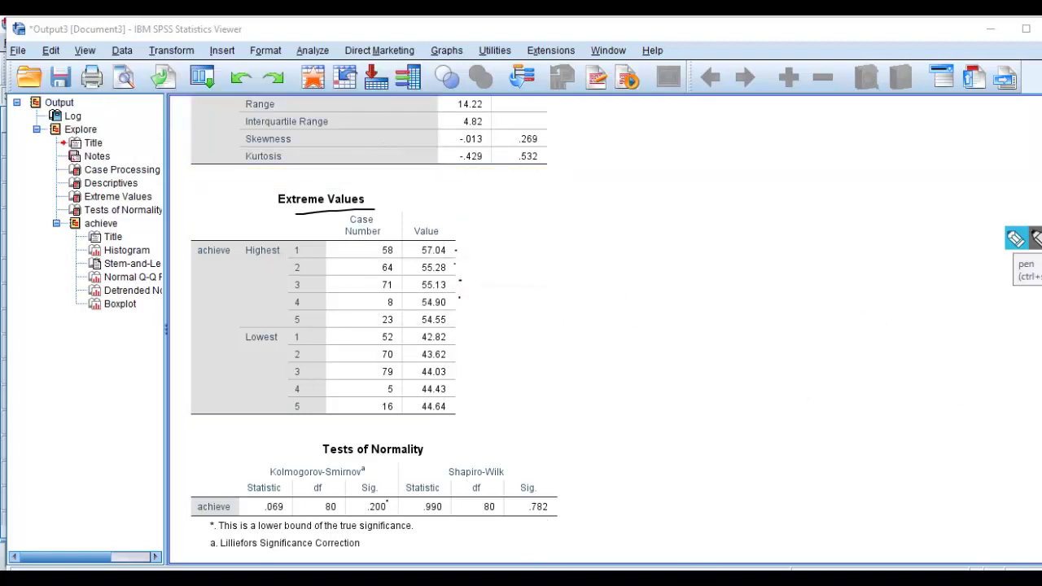
pyautogui.click(1015, 238)
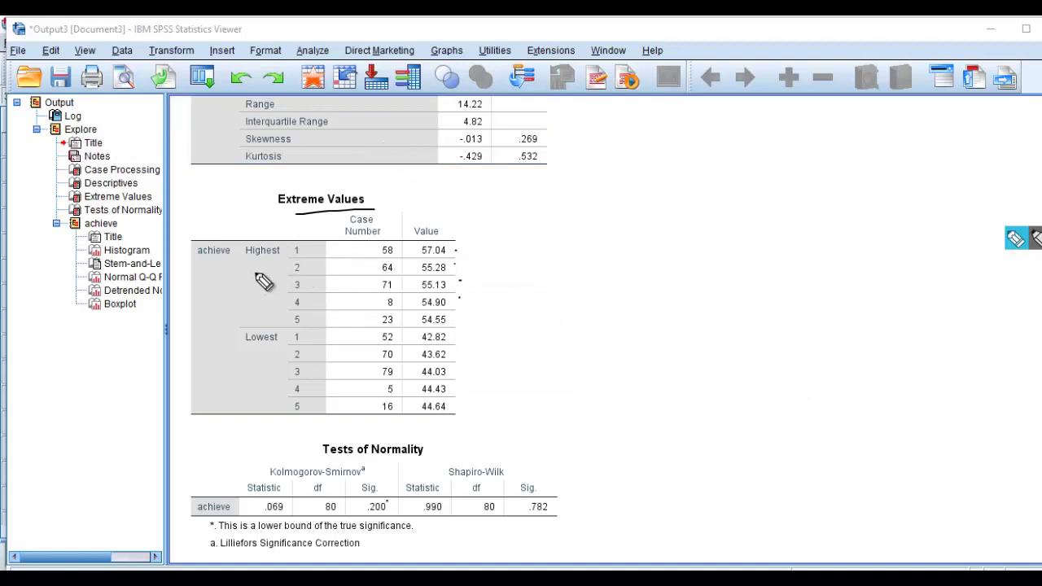
# - Underline the Highest and Lowest labels in the Extreme Values table, and clear all pen markings
pyautogui.moveTo(237, 274); pyautogui.dragTo(278, 265)
pyautogui.moveTo(233, 352); pyautogui.dragTo(263, 358)
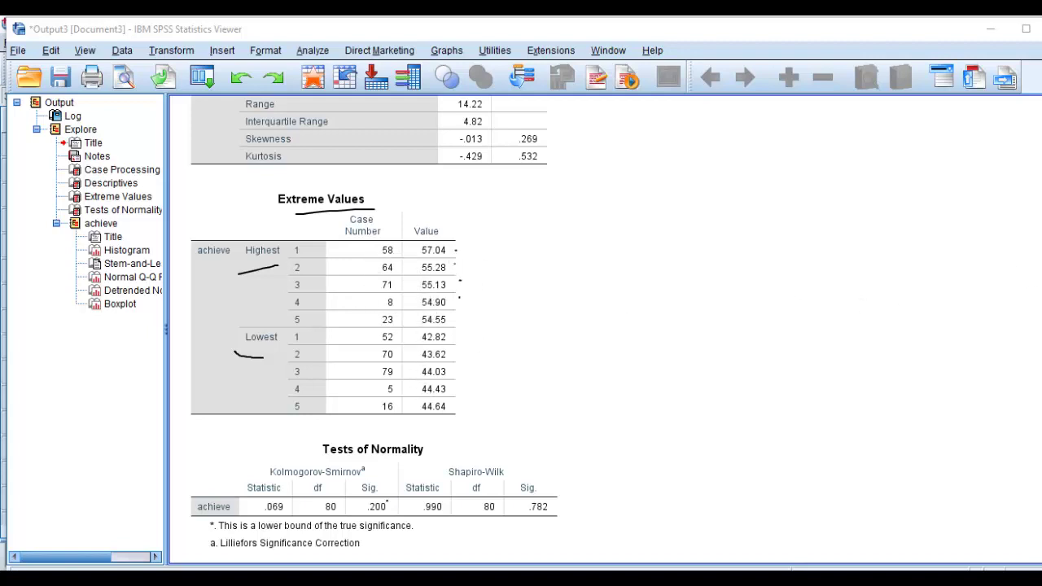
pyautogui.press('Escape')
# - Underline the Kolmogorov-Smirnov and Shapiro-Wilk headings in the Tests of Normality table and circle both Sig. values
pyautogui.scroll(-6, 826, 302)
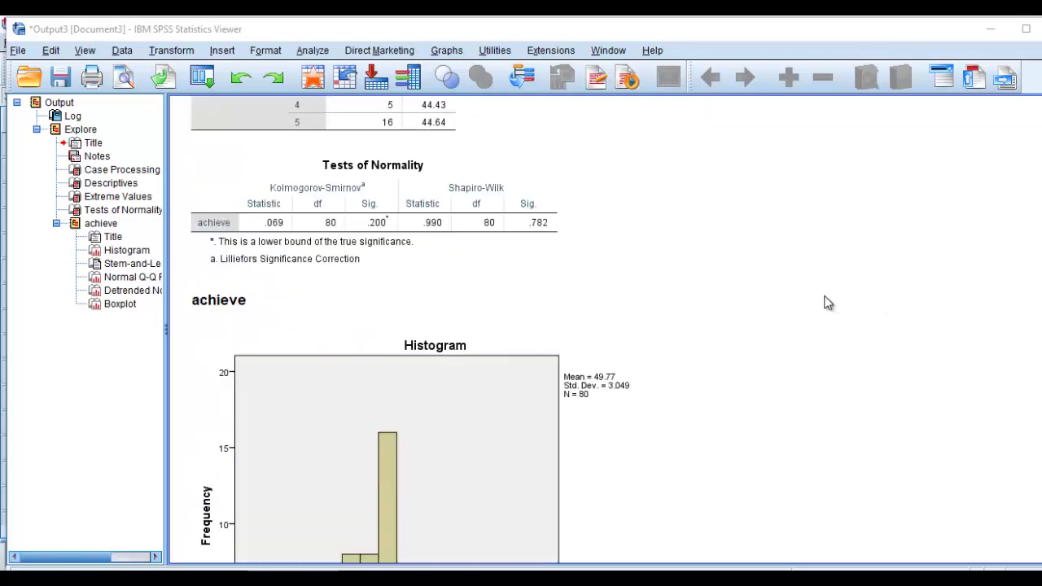
pyautogui.click(1035, 238)
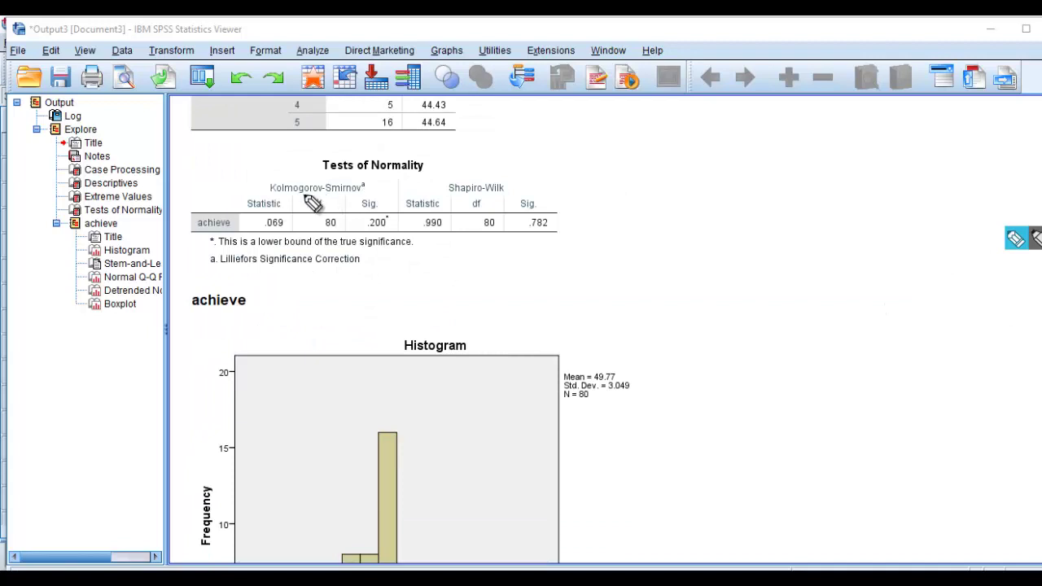
pyautogui.moveTo(283, 199); pyautogui.dragTo(342, 200)
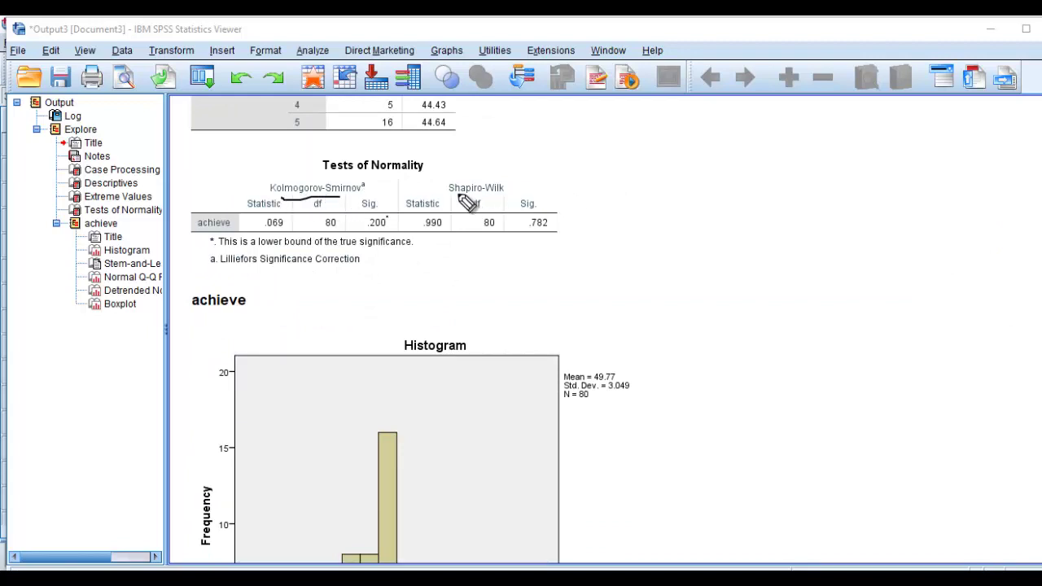
pyautogui.moveTo(457, 196); pyautogui.dragTo(520, 197)
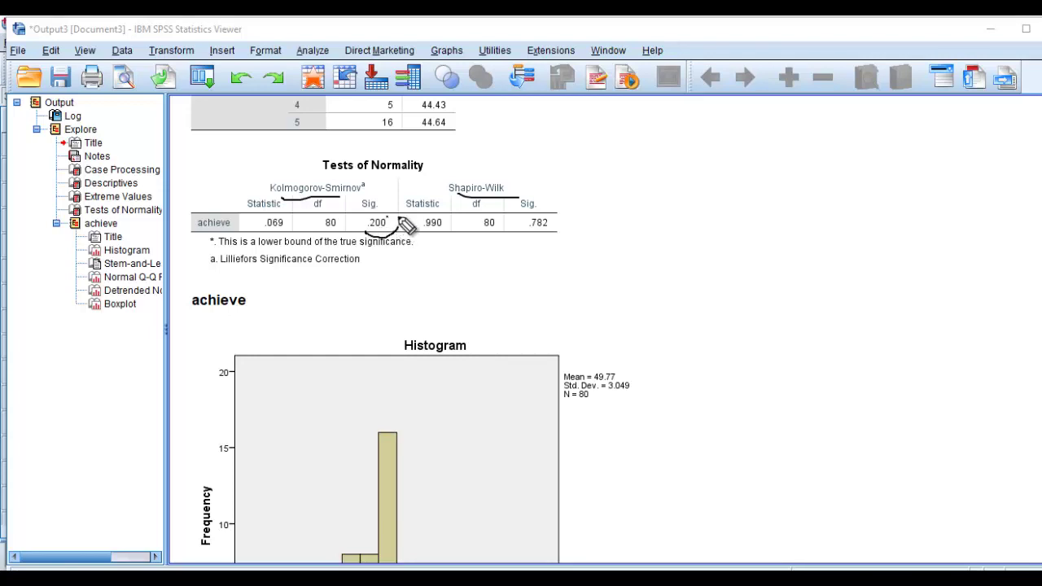
pyautogui.moveTo(402, 215)
pyautogui.mouseDown()
pyautogui.moveTo(374, 232)
pyautogui.moveTo(376, 209)
pyautogui.mouseUp()
pyautogui.moveTo(553, 218)
pyautogui.mouseDown()
pyautogui.moveTo(512, 232)
pyautogui.moveTo(556, 218)
pyautogui.mouseUp()
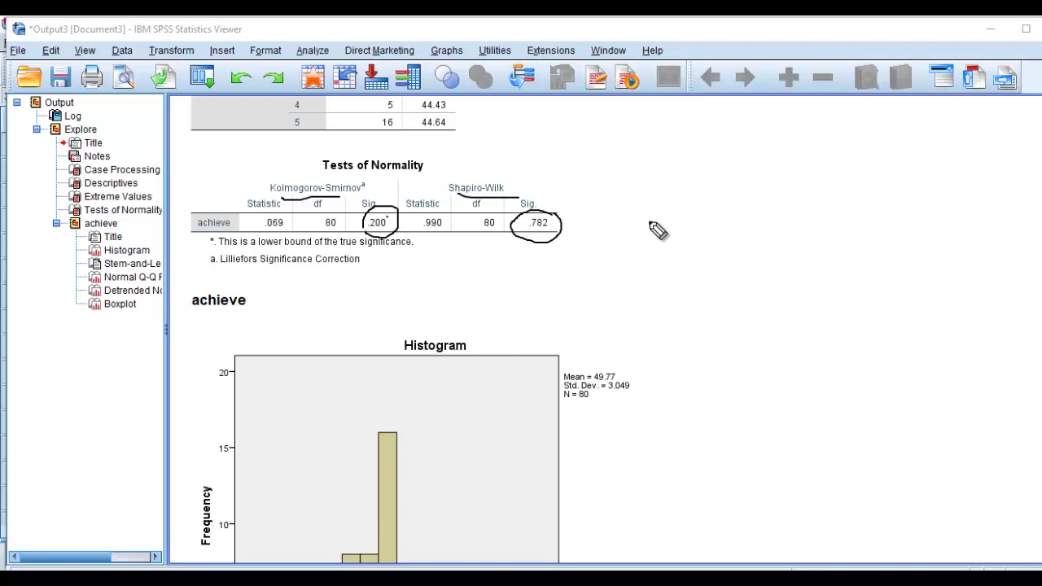
# - Handwrite "p ≤ .05" beside the Tests of Normality table and "p > .05" below it
pyautogui.moveTo(670, 239)
pyautogui.mouseDown()
pyautogui.moveTo(674, 254)
pyautogui.moveTo(686, 240)
pyautogui.moveTo(675, 237)
pyautogui.moveTo(709, 257)
pyautogui.mouseUp()
pyautogui.click(731, 245)
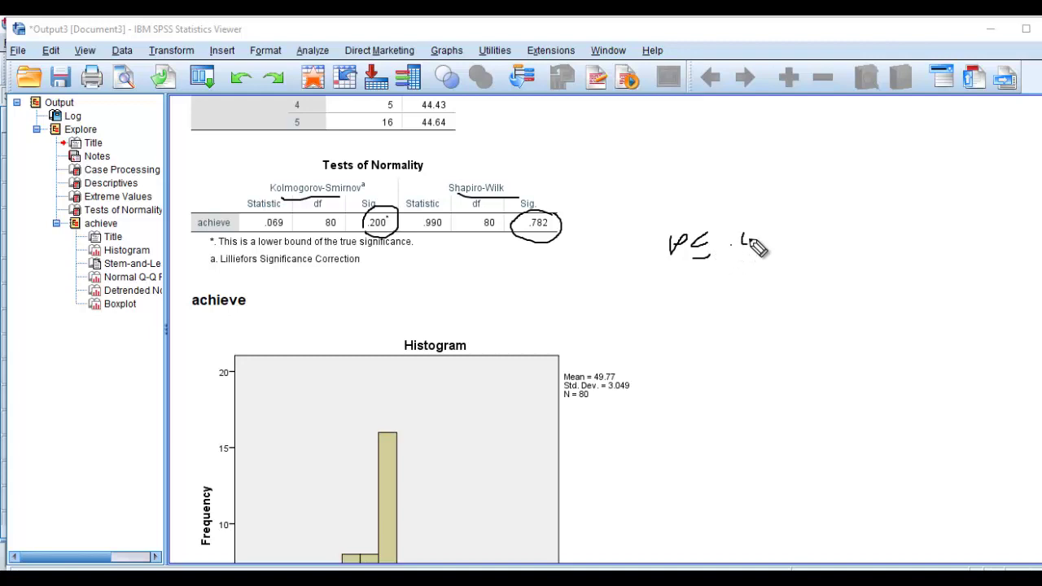
pyautogui.moveTo(770, 227); pyautogui.dragTo(750, 251)
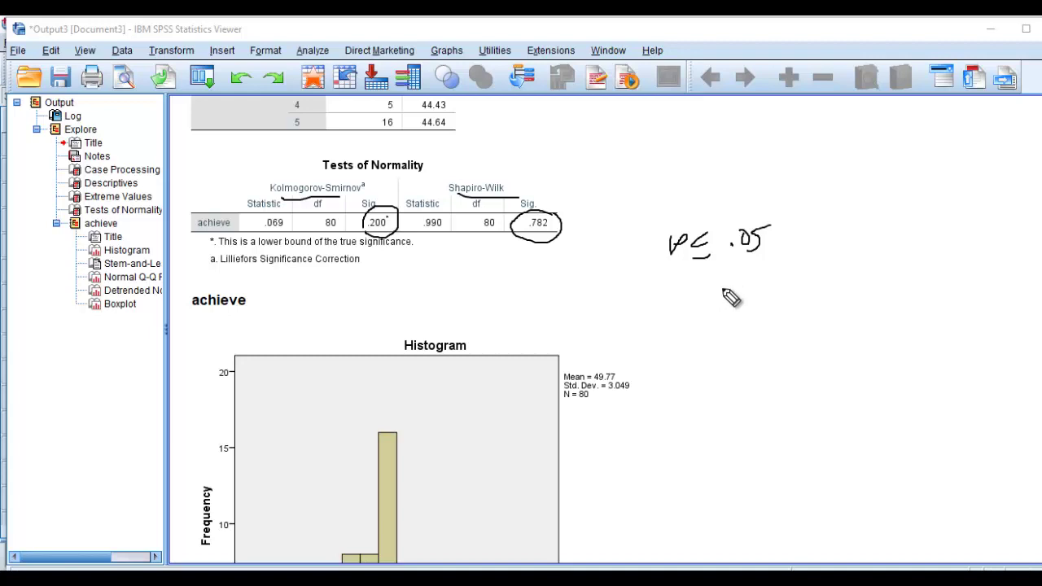
pyautogui.moveTo(723, 285)
pyautogui.mouseDown()
pyautogui.moveTo(726, 299)
pyautogui.moveTo(804, 287)
pyautogui.mouseUp()
pyautogui.click(760, 295)
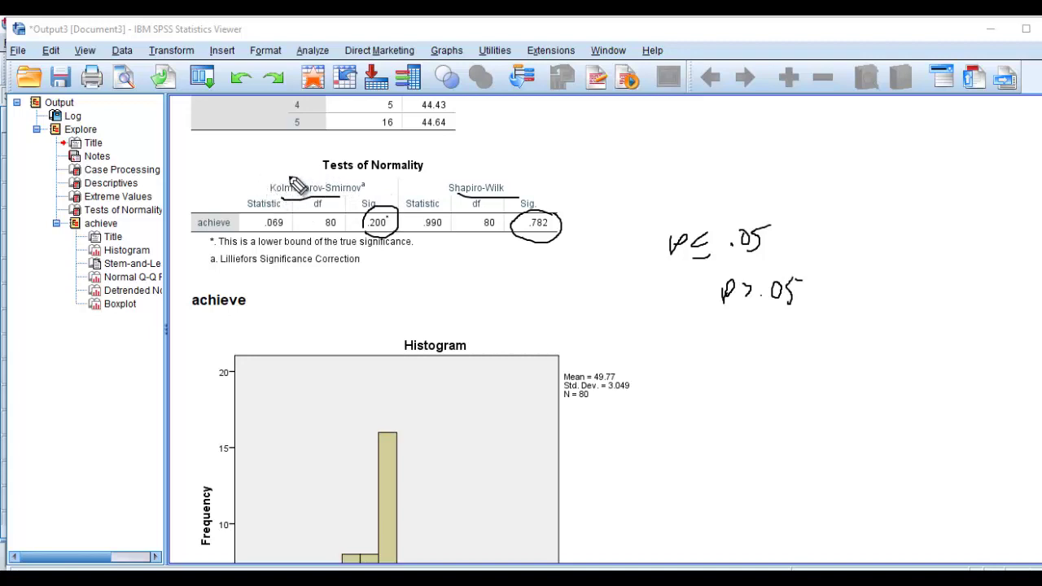
# - Circle the Kolmogorov-Smirnov and Shapiro-Wilk headings, and clear all pen markings
pyautogui.moveTo(289, 176)
pyautogui.mouseDown()
pyautogui.moveTo(260, 186)
pyautogui.moveTo(300, 207)
pyautogui.moveTo(383, 201)
pyautogui.moveTo(281, 177)
pyautogui.mouseUp()
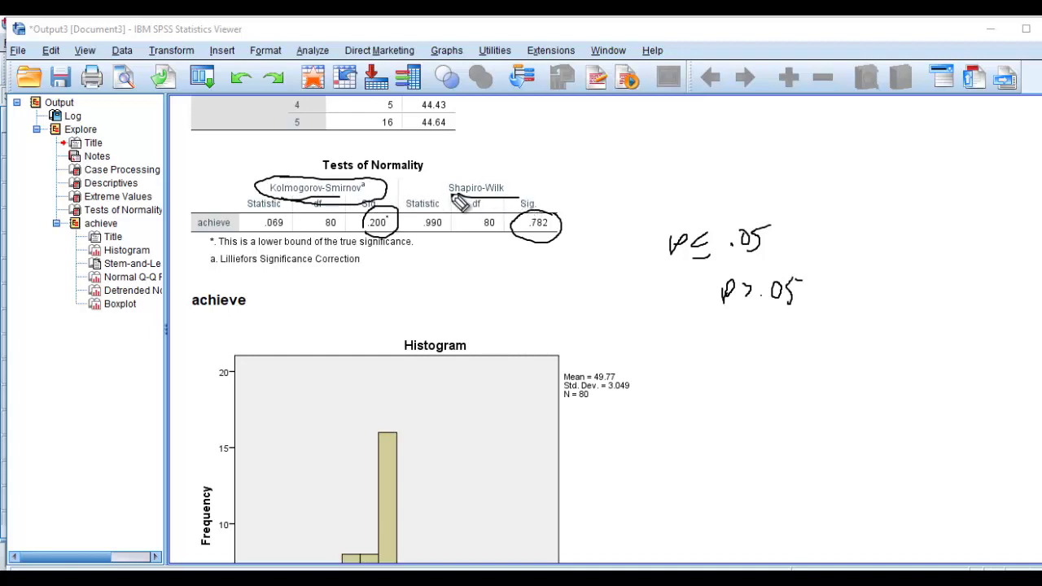
pyautogui.moveTo(529, 199); pyautogui.dragTo(427, 187)
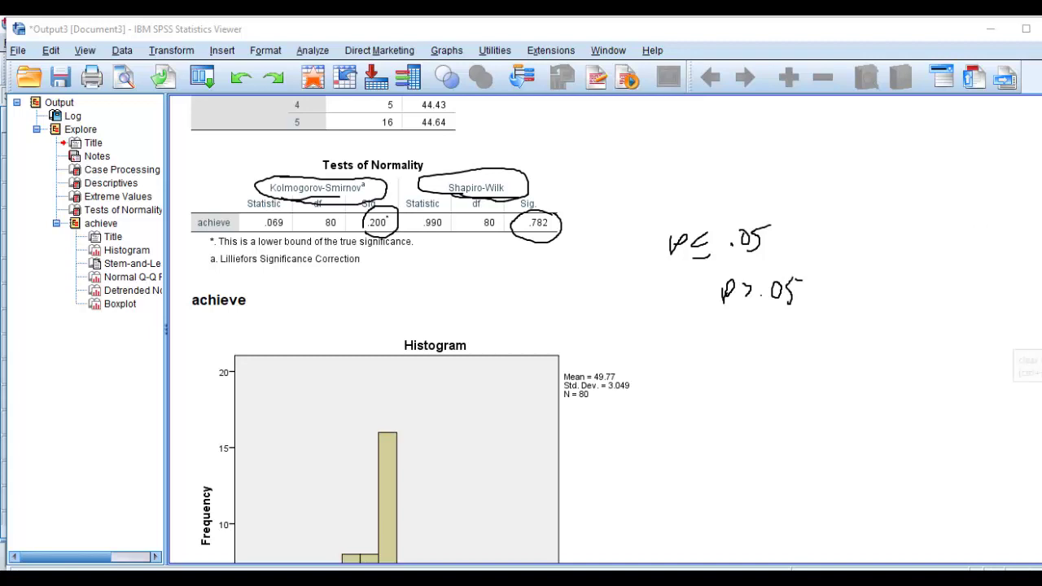
pyautogui.click(1014, 338)
# - Mark the Observed Value and Expected Normal axis titles on the Normal Q-Q Plot, trace its diagonal line, and clear the pen markings
pyautogui.scroll(-10, 871, 312)
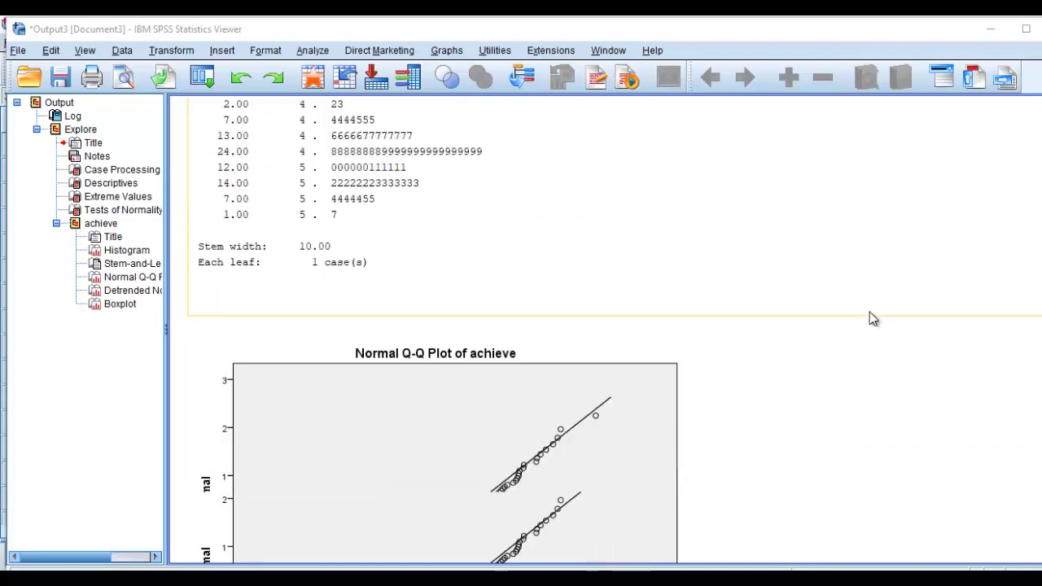
pyautogui.scroll(-5, 869, 312)
pyautogui.moveTo(1017, 238)
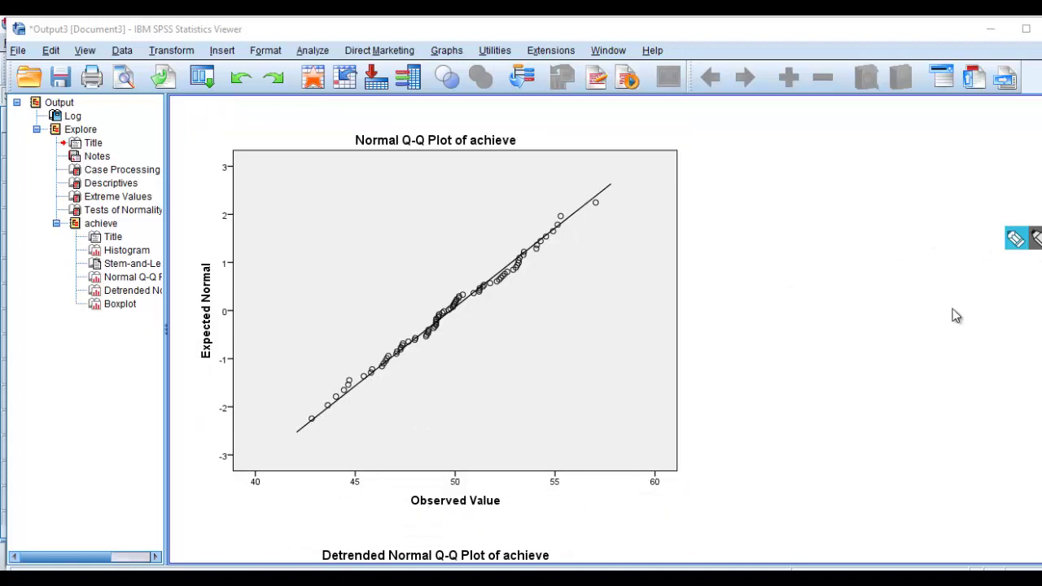
pyautogui.click(1029, 245)
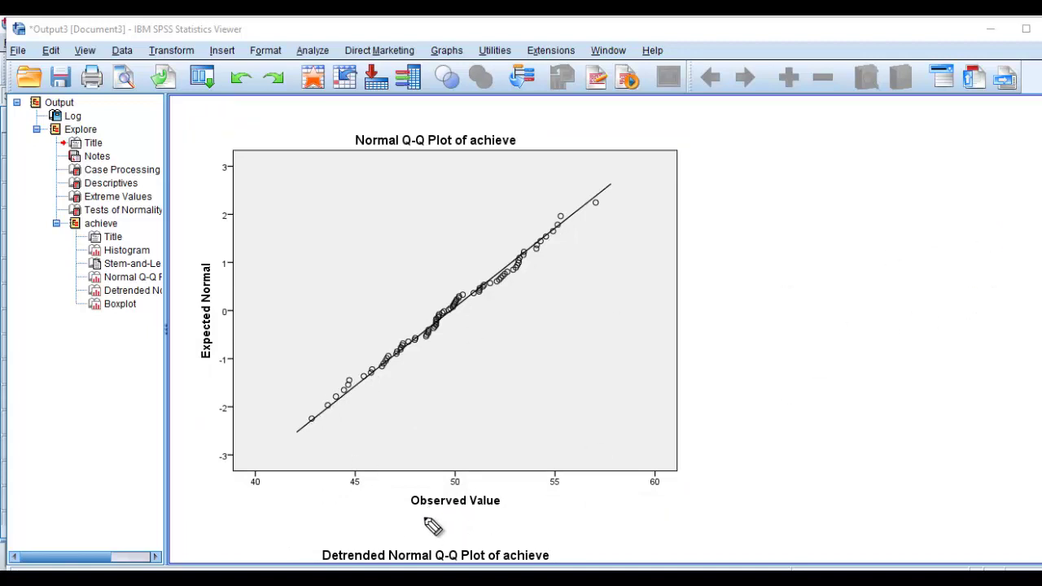
pyautogui.moveTo(422, 518); pyautogui.dragTo(519, 510)
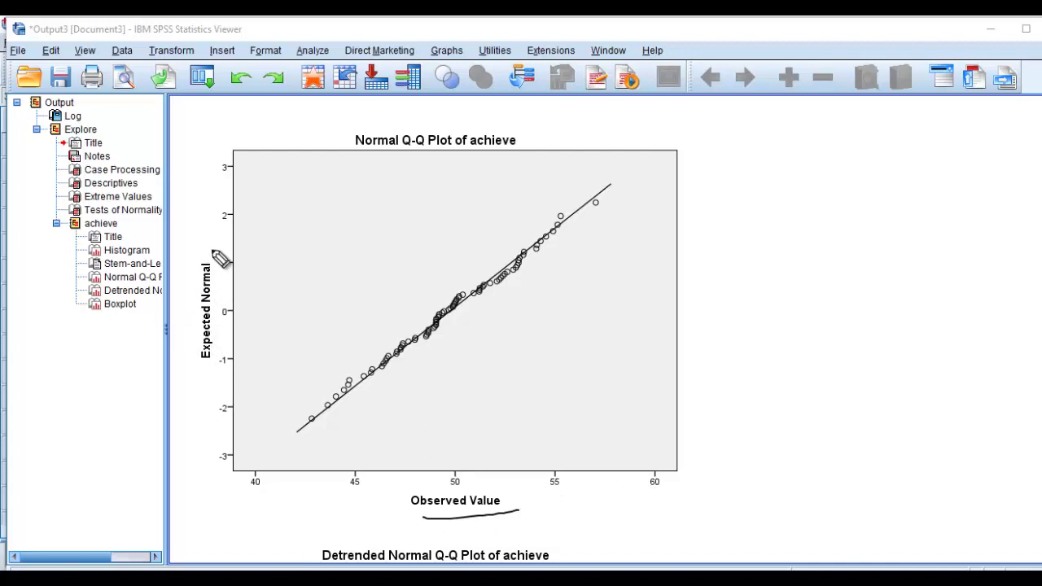
pyautogui.moveTo(213, 249); pyautogui.dragTo(214, 373)
pyautogui.moveTo(214, 254)
pyautogui.mouseDown()
pyautogui.moveTo(204, 243)
pyautogui.moveTo(193, 390)
pyautogui.mouseUp()
pyautogui.moveTo(223, 296); pyautogui.dragTo(195, 389)
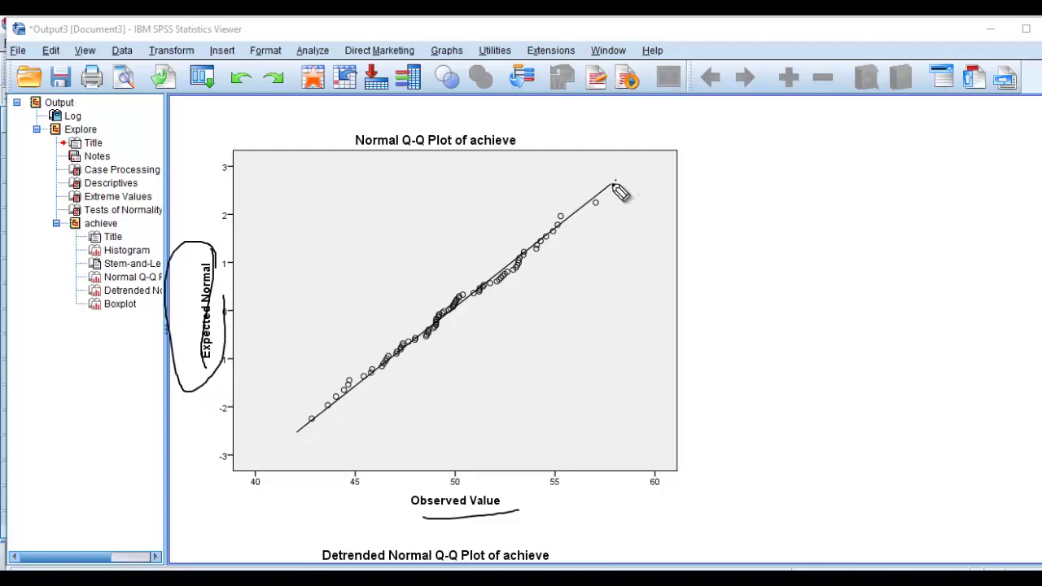
pyautogui.moveTo(614, 182)
pyautogui.mouseDown()
pyautogui.moveTo(317, 420)
pyautogui.moveTo(310, 414)
pyautogui.mouseUp()
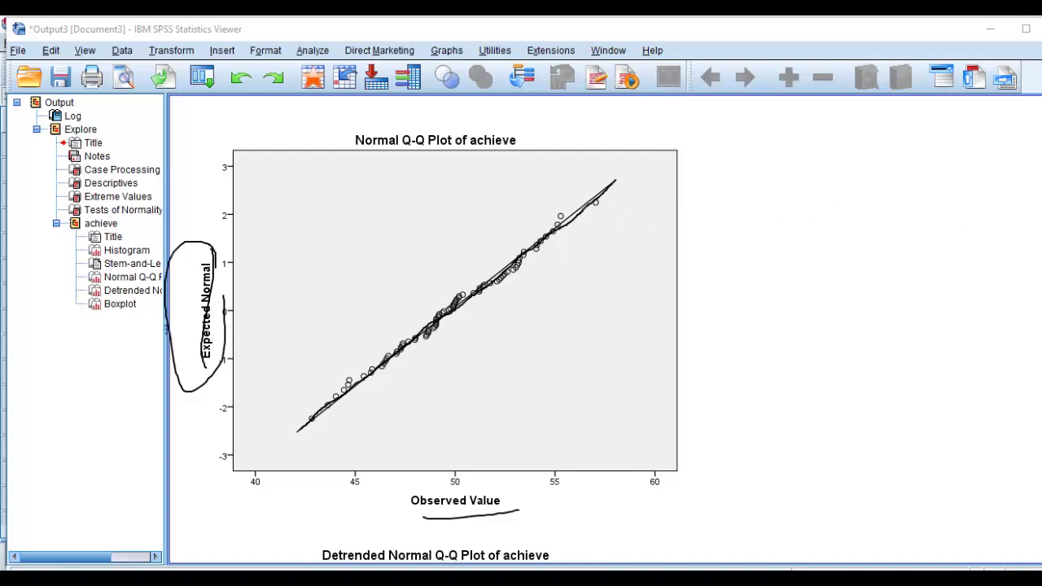
pyautogui.press('Escape')
# - Revisit the Descriptives and Tests of Normality tables, underline the Kolmogorov-Smirnov heading and mark below its Sig. value, and clear the pen markings
pyautogui.scroll(20, 836, 324)
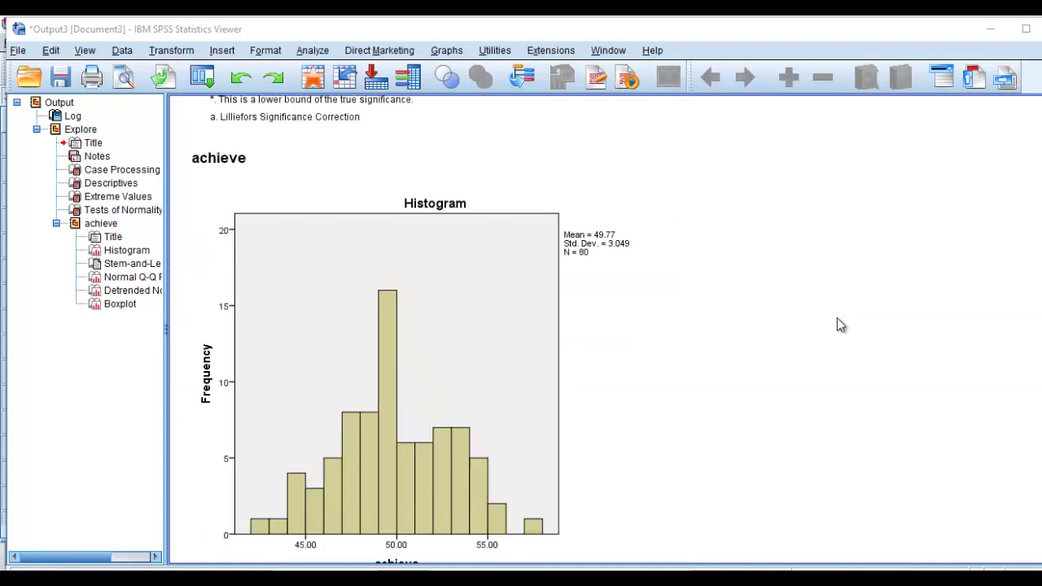
pyautogui.scroll(-2, 840, 323)
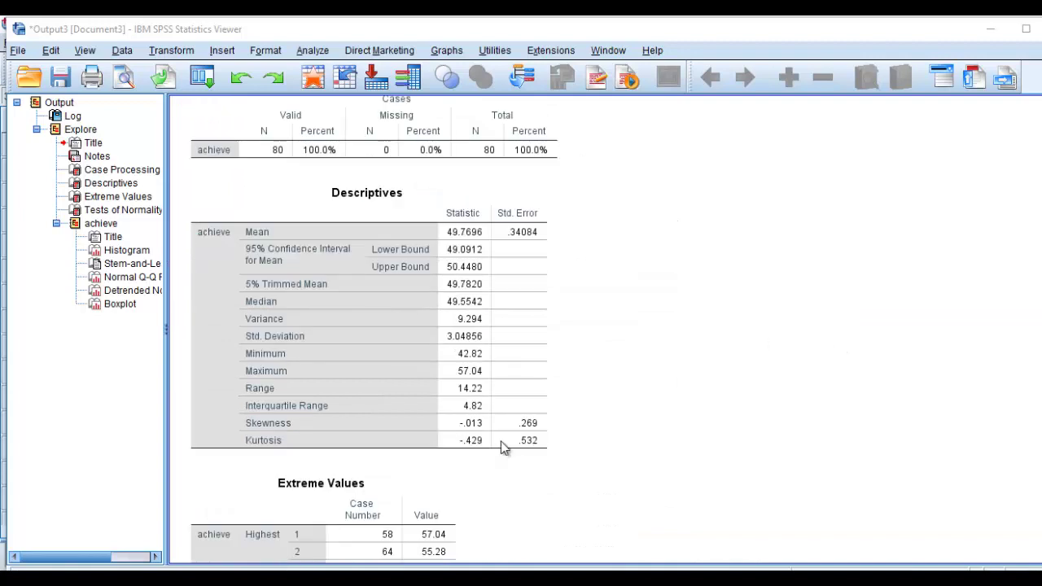
pyautogui.click(498, 439)
pyautogui.scroll(-15, 552, 421)
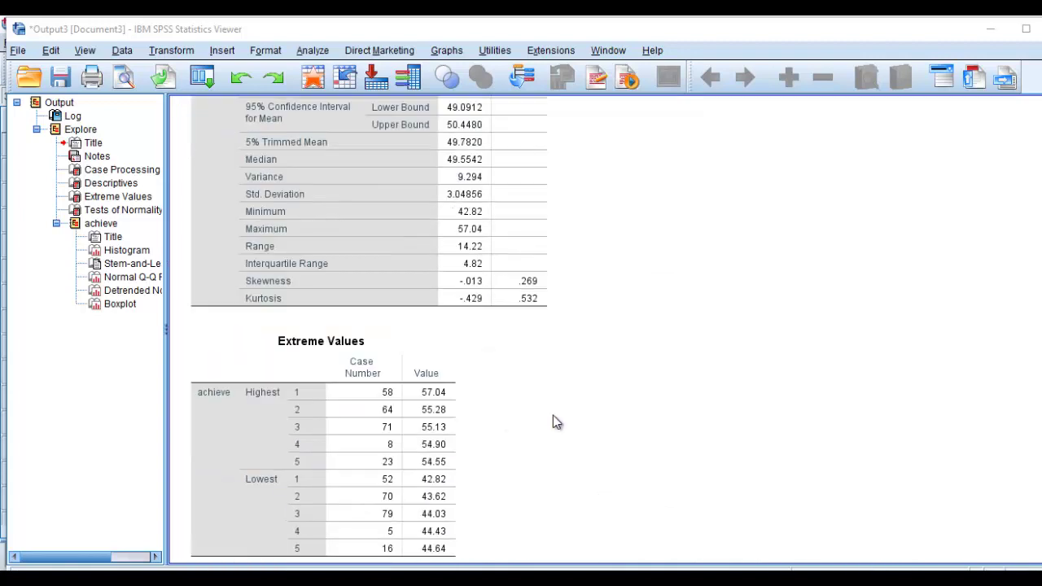
pyautogui.click(377, 244)
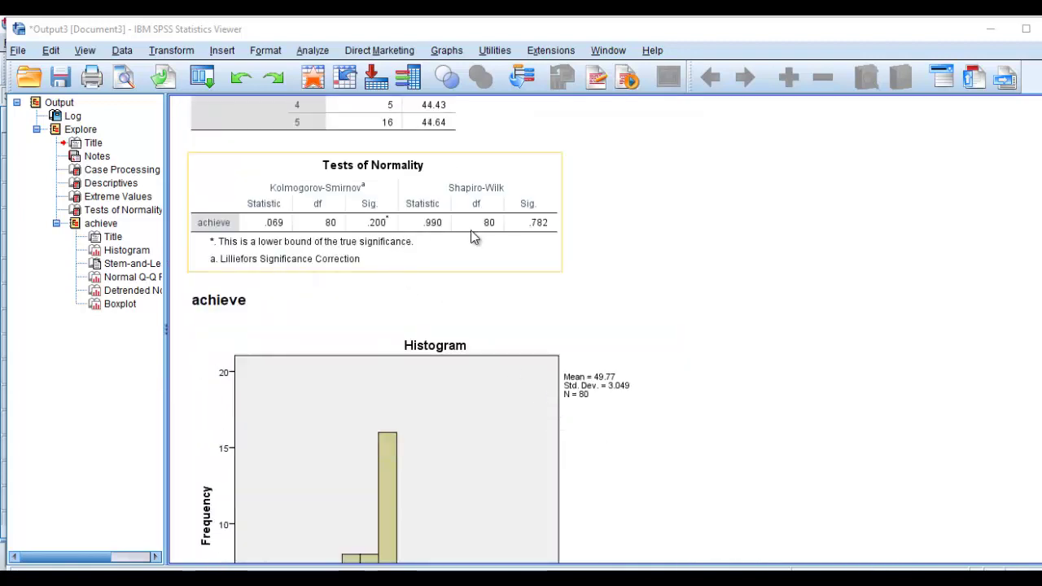
pyautogui.click(1014, 237)
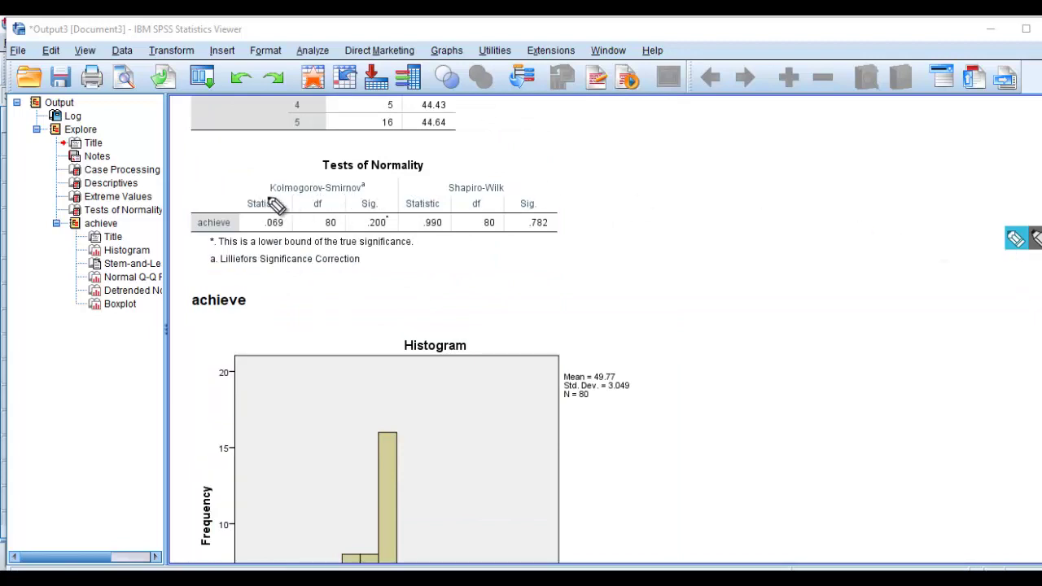
pyautogui.moveTo(283, 196); pyautogui.dragTo(366, 198)
pyautogui.moveTo(358, 245); pyautogui.dragTo(383, 241)
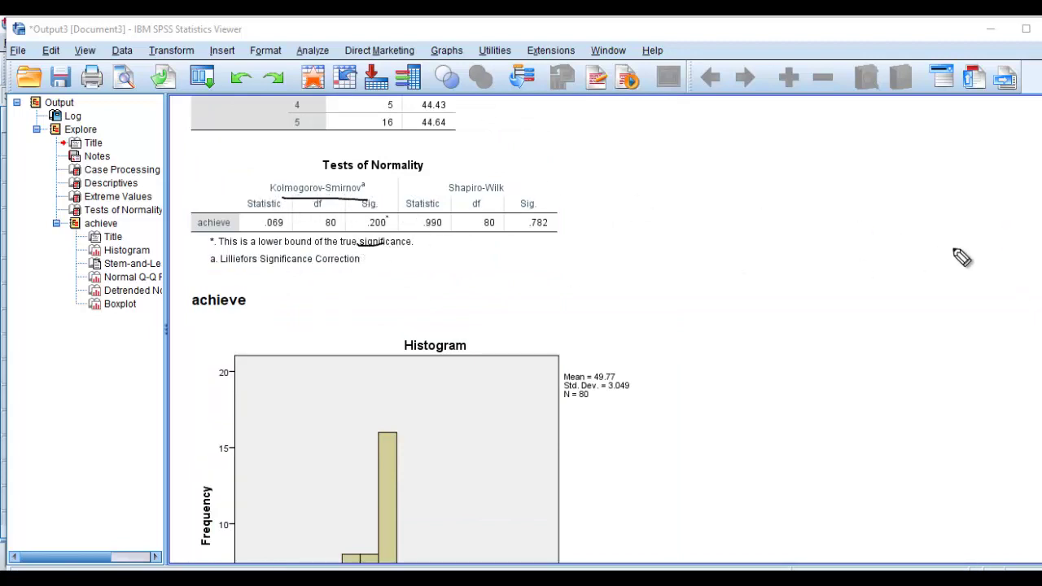
pyautogui.press('Escape')
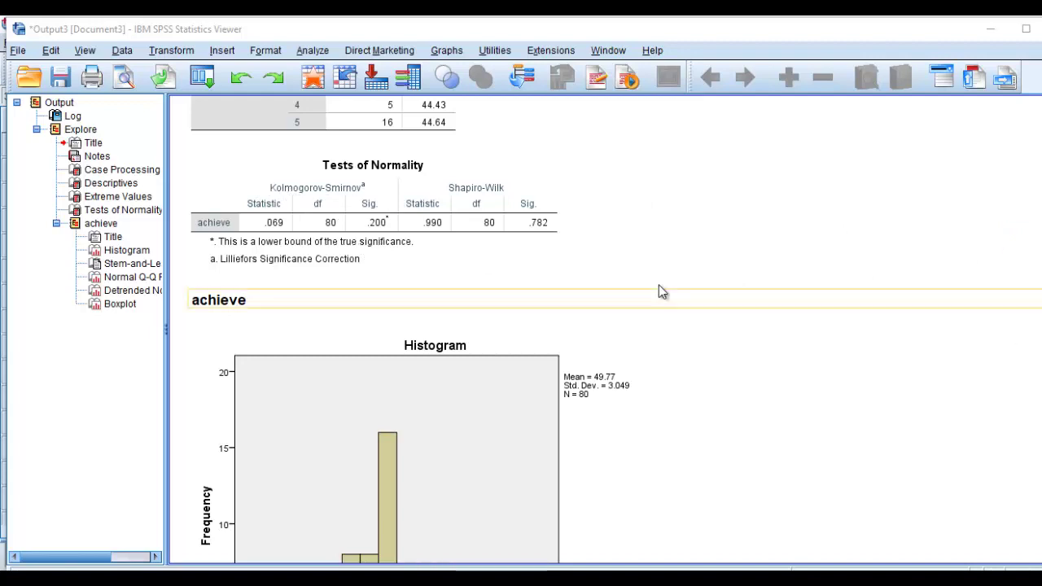
# - Draw a bell-shaped curve over the achieve histogram with the pen, and clear it
pyautogui.scroll(-2, 643, 284)
pyautogui.scroll(1, 635, 281)
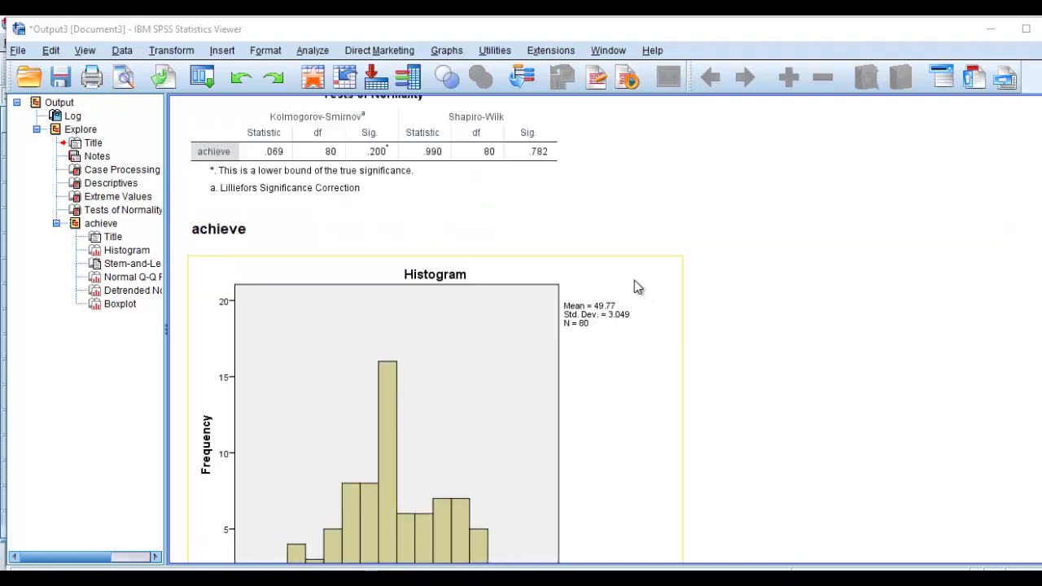
pyautogui.scroll(-10, 634, 280)
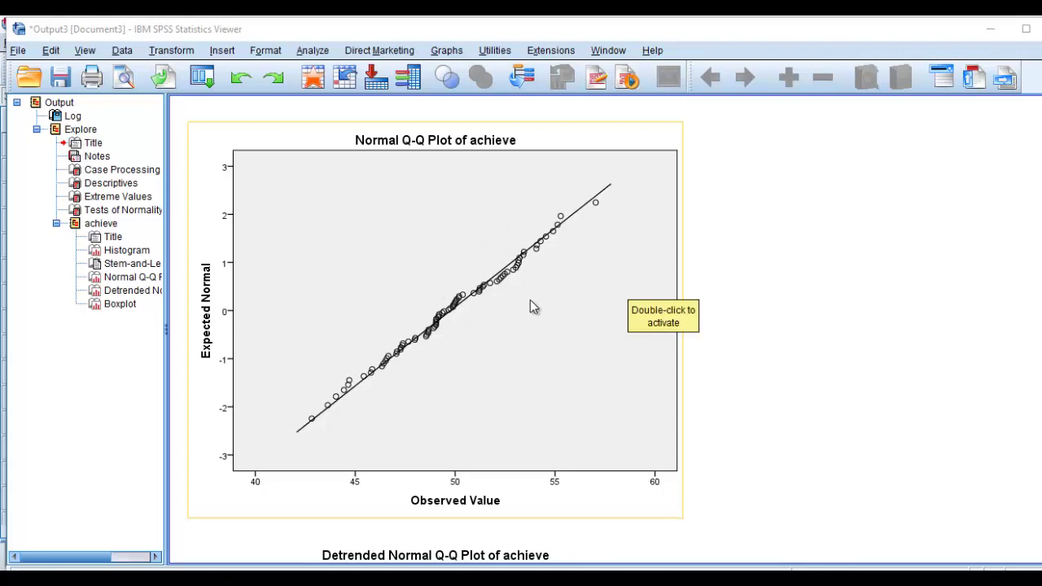
pyautogui.scroll(8, 529, 301)
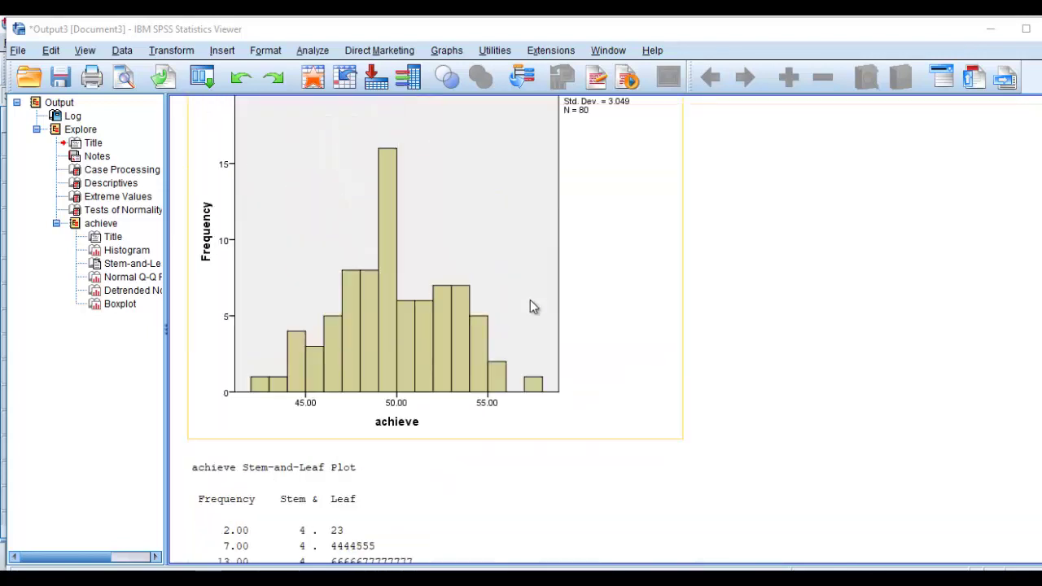
pyautogui.scroll(2, 530, 306)
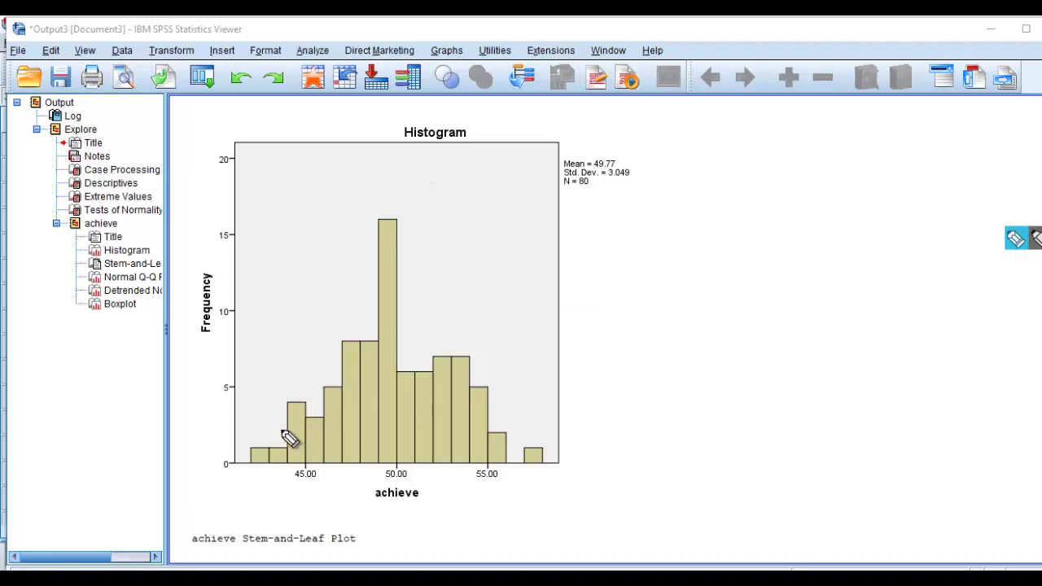
pyautogui.moveTo(248, 445)
pyautogui.mouseDown()
pyautogui.moveTo(330, 352)
pyautogui.moveTo(368, 231)
pyautogui.moveTo(391, 214)
pyautogui.moveTo(413, 238)
pyautogui.moveTo(451, 350)
pyautogui.moveTo(538, 441)
pyautogui.mouseUp()
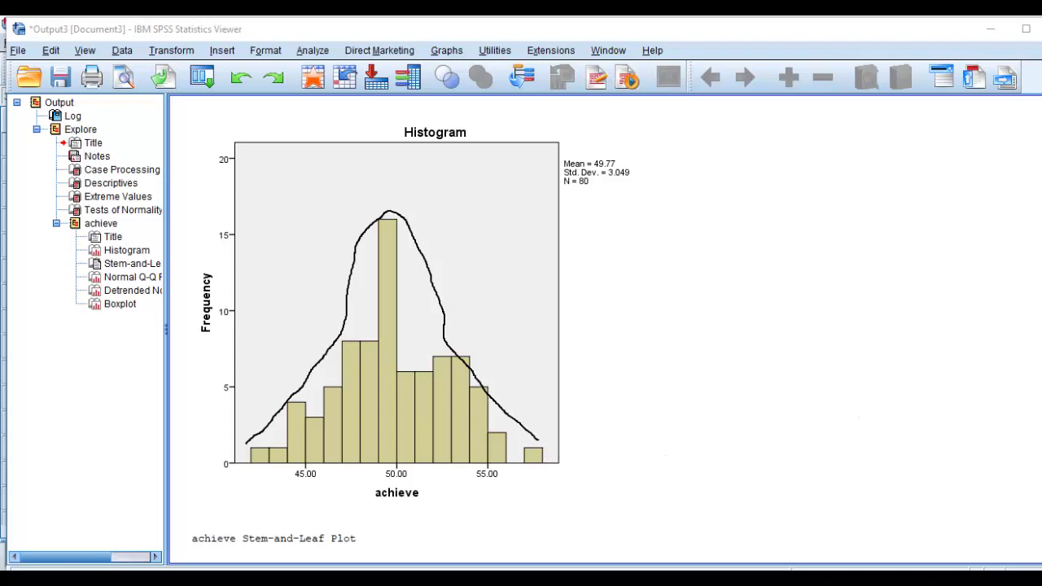
pyautogui.press('Escape')
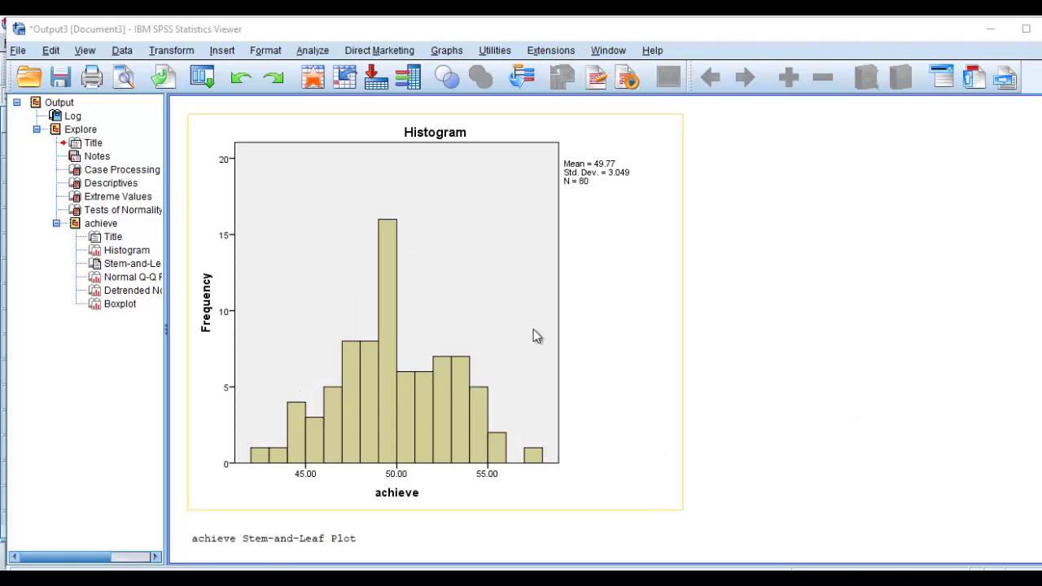
# - Draw a vertical pen line beside the box of the achieve boxplot and a line over its median
pyautogui.scroll(-10, 550, 345)
pyautogui.scroll(-15, 557, 370)
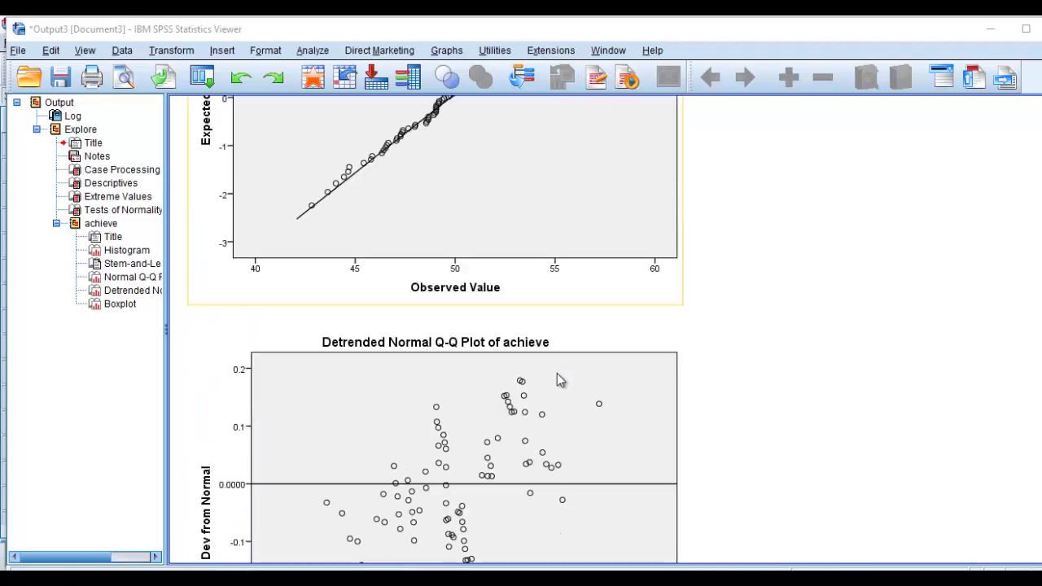
pyautogui.scroll(-1, 643, 371)
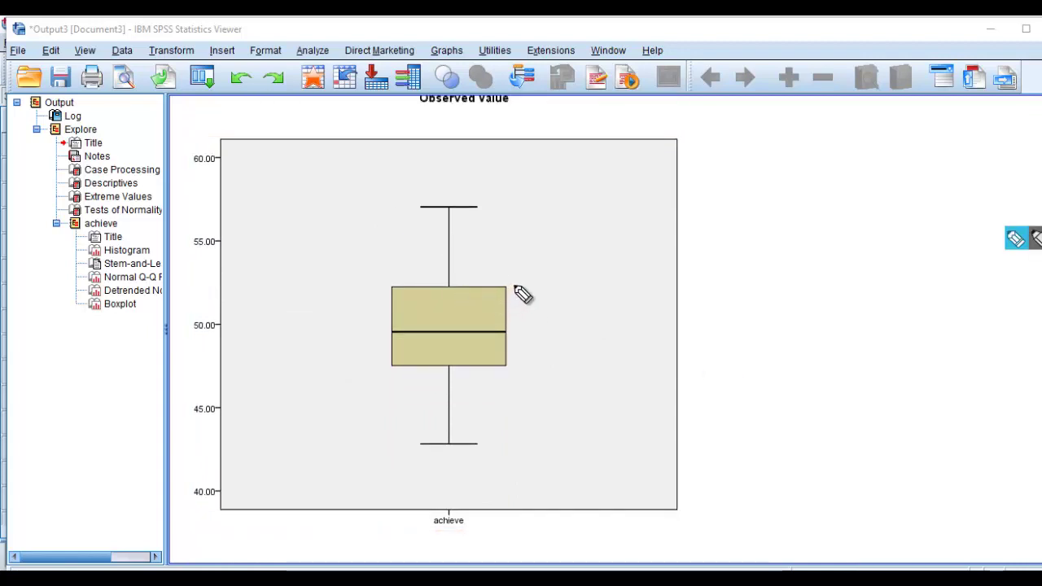
pyautogui.moveTo(521, 318); pyautogui.dragTo(522, 350)
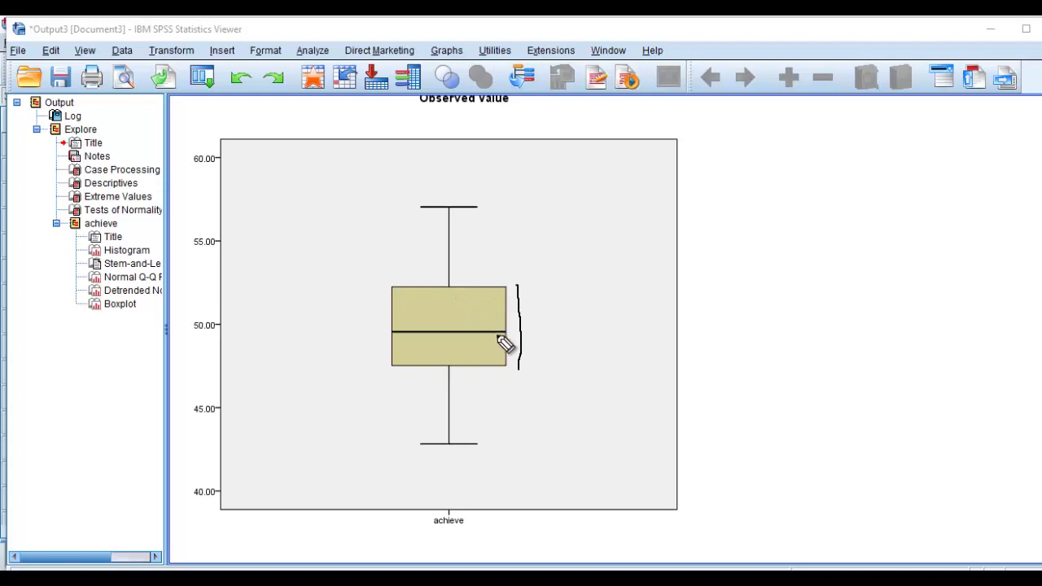
pyautogui.moveTo(423, 332); pyautogui.dragTo(493, 328)
# - Draw pen lines beside the upper and lower whiskers of the boxplot and over both whisker end caps
pyautogui.moveTo(468, 280); pyautogui.dragTo(469, 221)
pyautogui.moveTo(470, 369); pyautogui.dragTo(470, 435)
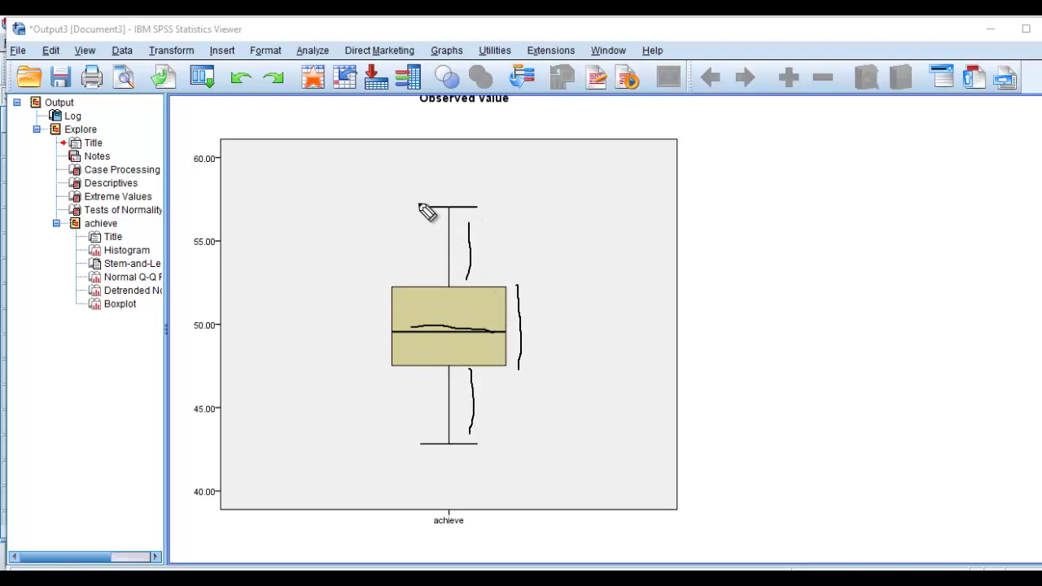
pyautogui.moveTo(420, 205); pyautogui.dragTo(467, 208)
pyautogui.moveTo(424, 445); pyautogui.dragTo(457, 444)
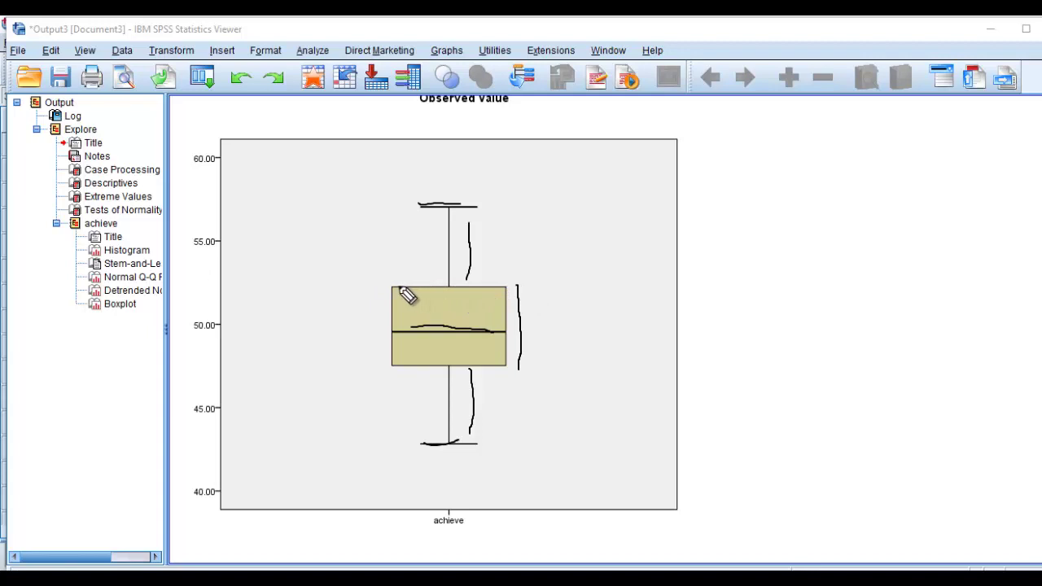
# - Mark the box's upper edge as 75th and lower edge as 25th with the pen, retrace both whisker caps, and clear the markings
pyautogui.moveTo(399, 286); pyautogui.dragTo(495, 287)
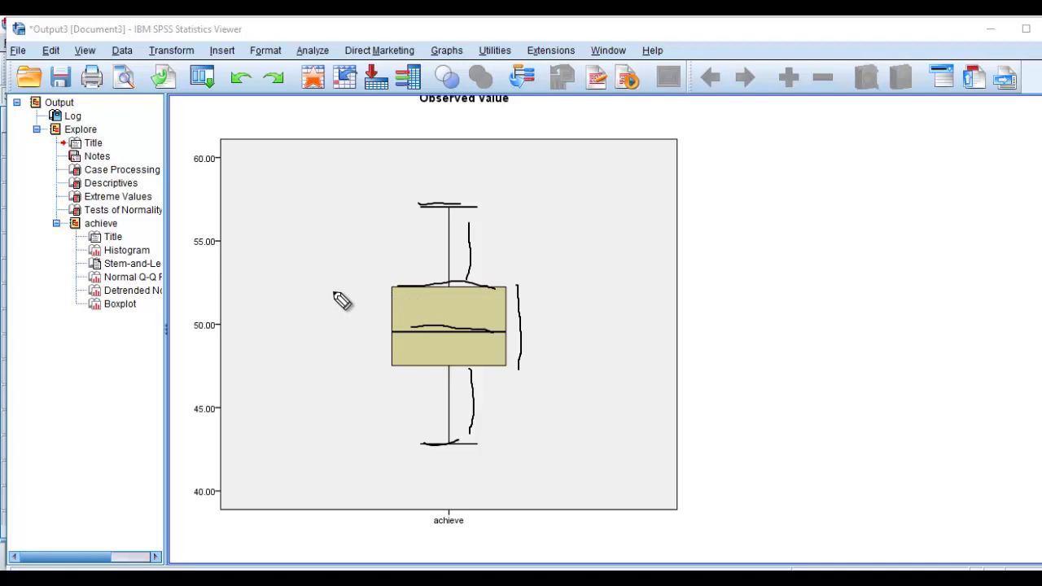
pyautogui.moveTo(328, 286); pyautogui.dragTo(345, 298)
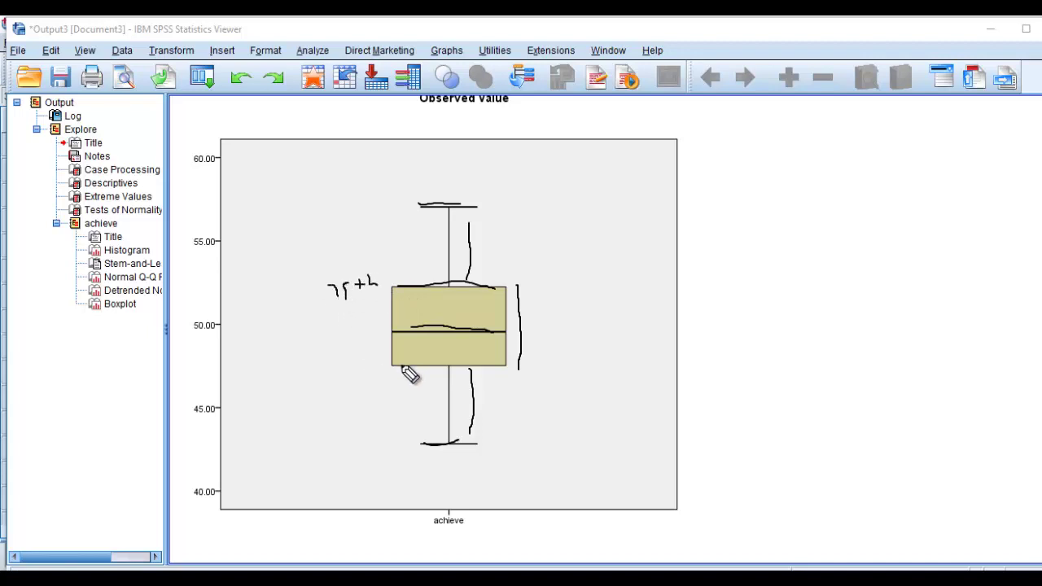
pyautogui.moveTo(401, 363)
pyautogui.mouseDown()
pyautogui.moveTo(342, 368)
pyautogui.moveTo(355, 363)
pyautogui.mouseUp()
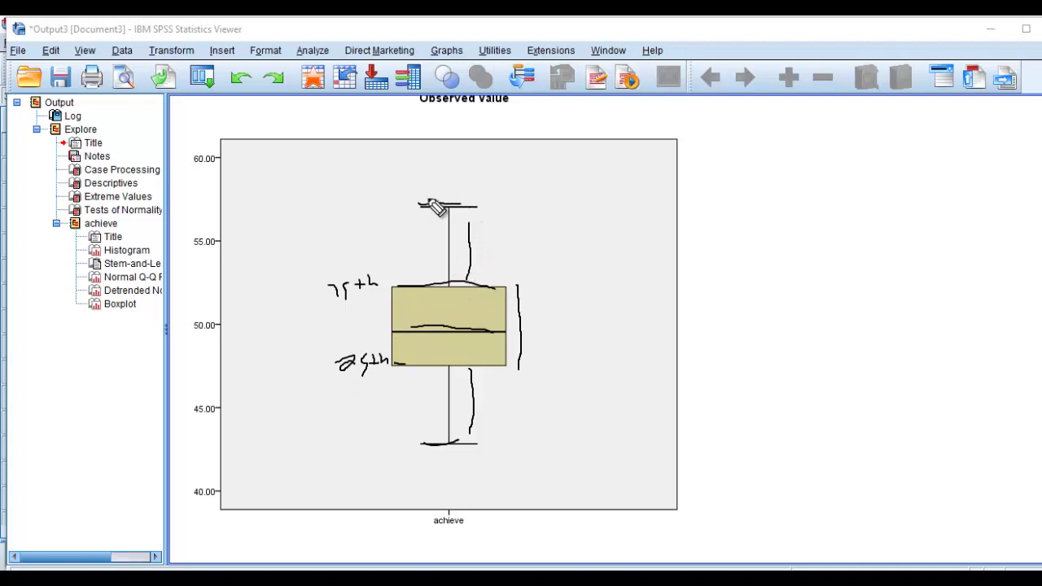
pyautogui.moveTo(415, 208); pyautogui.dragTo(468, 213)
pyautogui.moveTo(422, 443); pyautogui.dragTo(460, 441)
pyautogui.press('Escape')
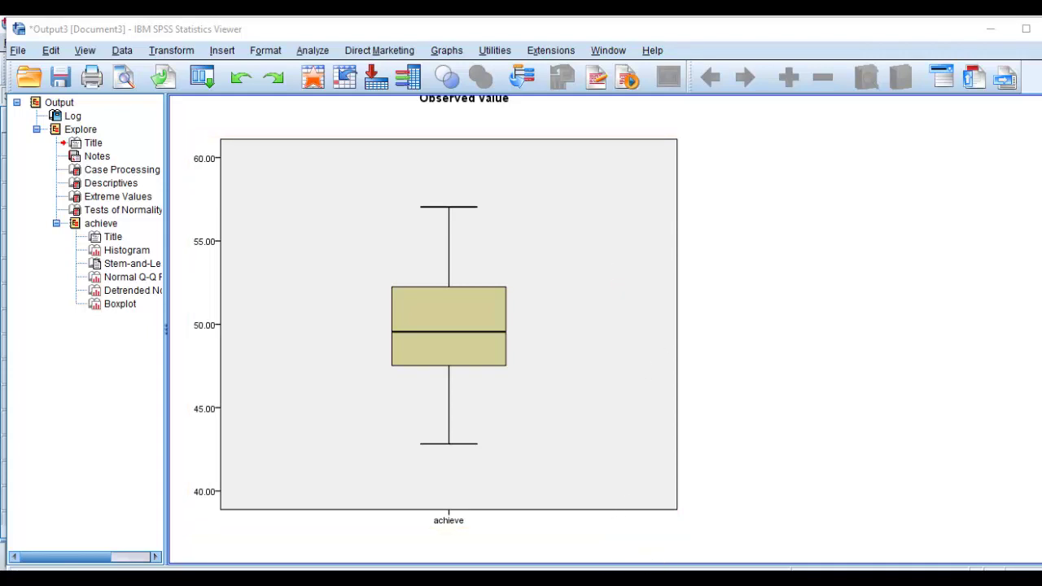
# - Switch to the Data Editor, highlight the interest column to inspect it, and deselect it
pyautogui.click(526, 532)
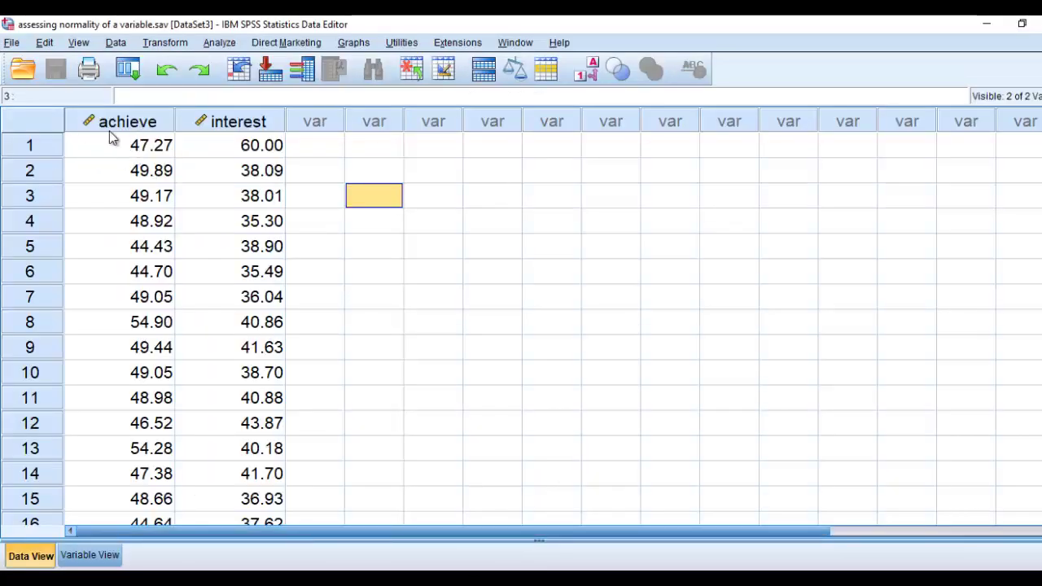
pyautogui.click(241, 122)
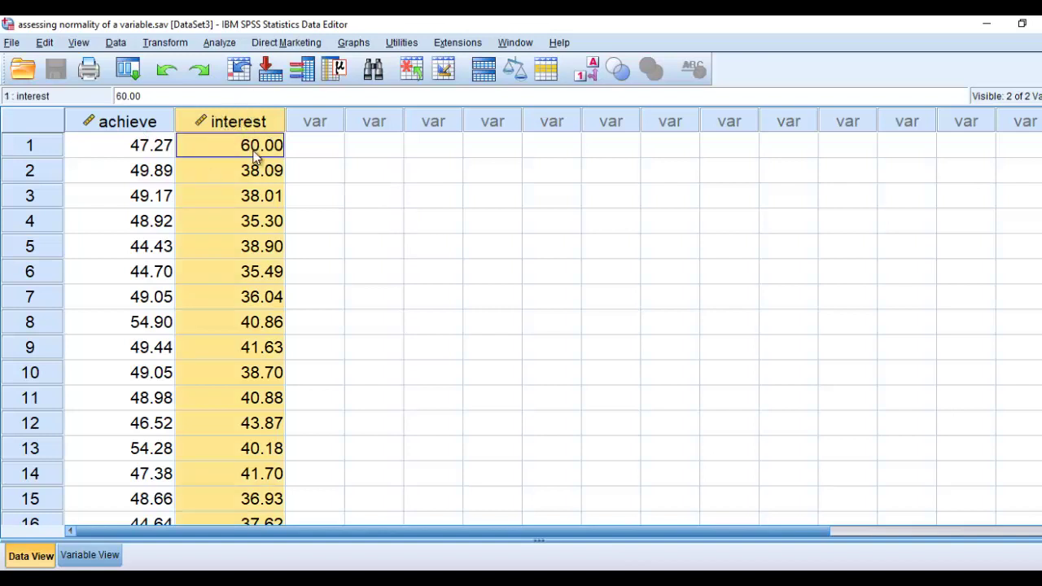
pyautogui.click(368, 171)
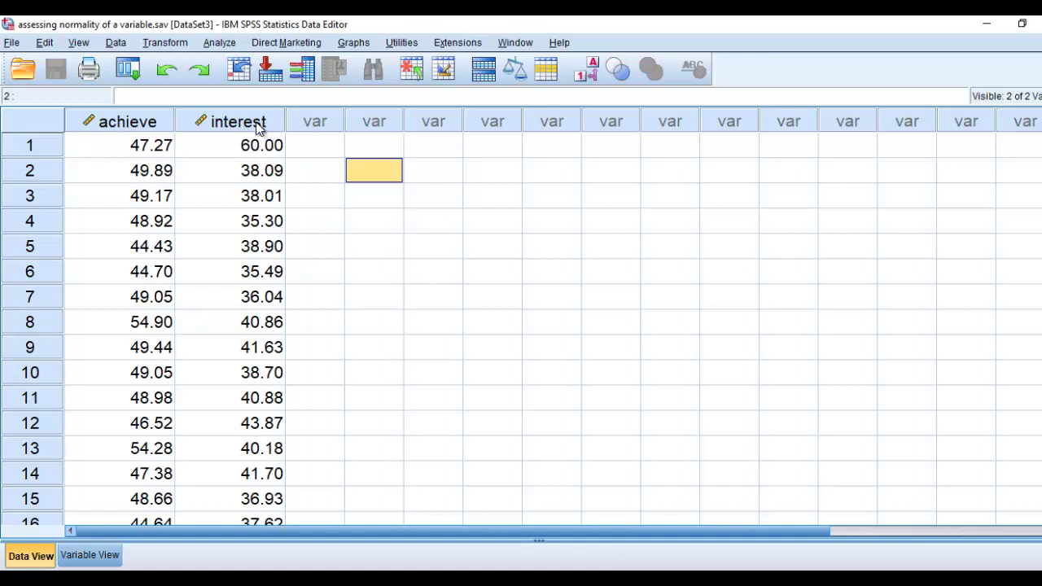
# - Open the Explore analysis and replace achieve with interest as the dependent variable
pyautogui.click(219, 42)
pyautogui.moveTo(297, 85)
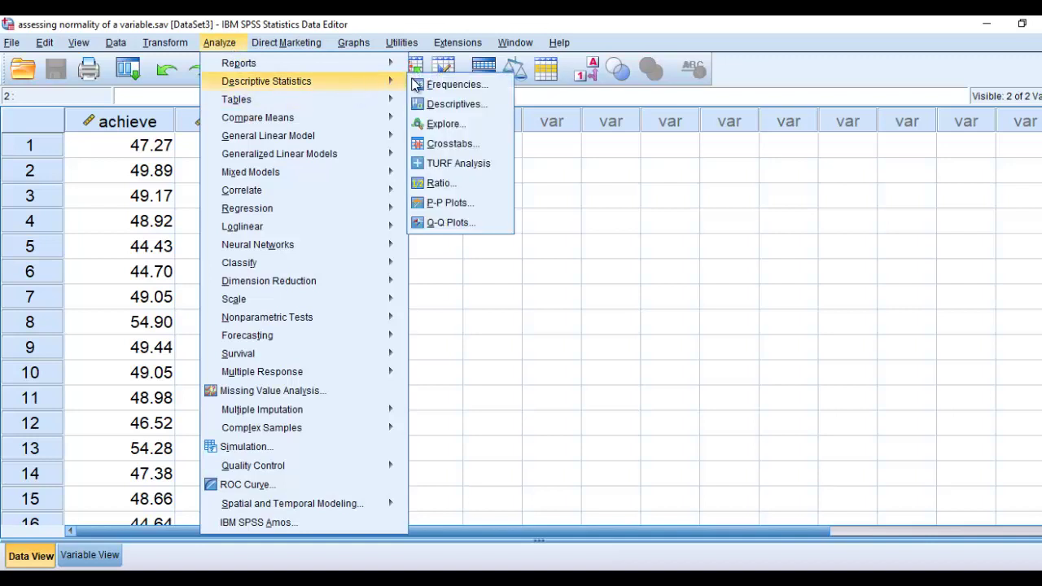
pyautogui.click(484, 127)
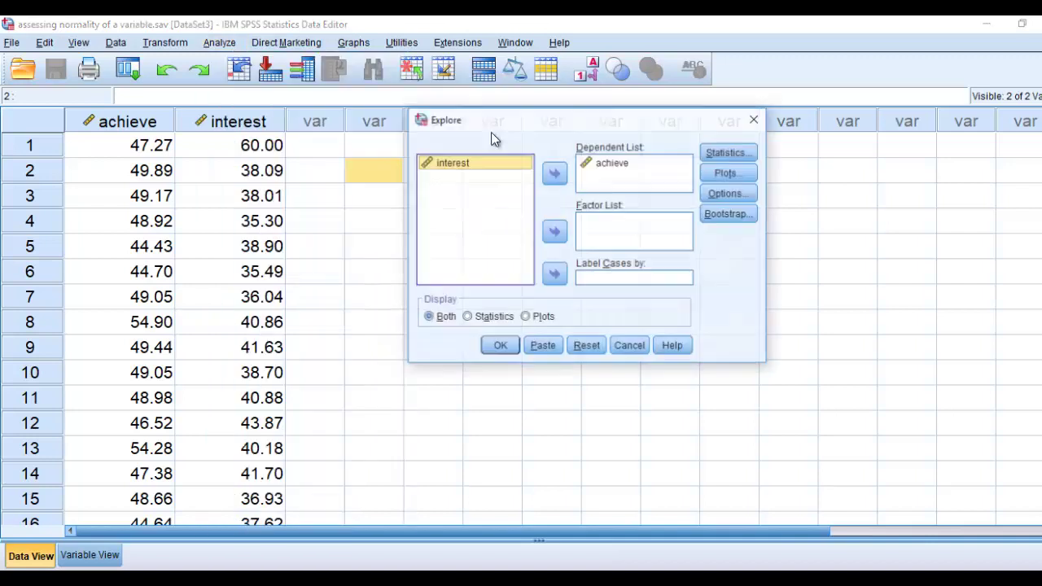
pyautogui.click(582, 170)
pyautogui.click(554, 172)
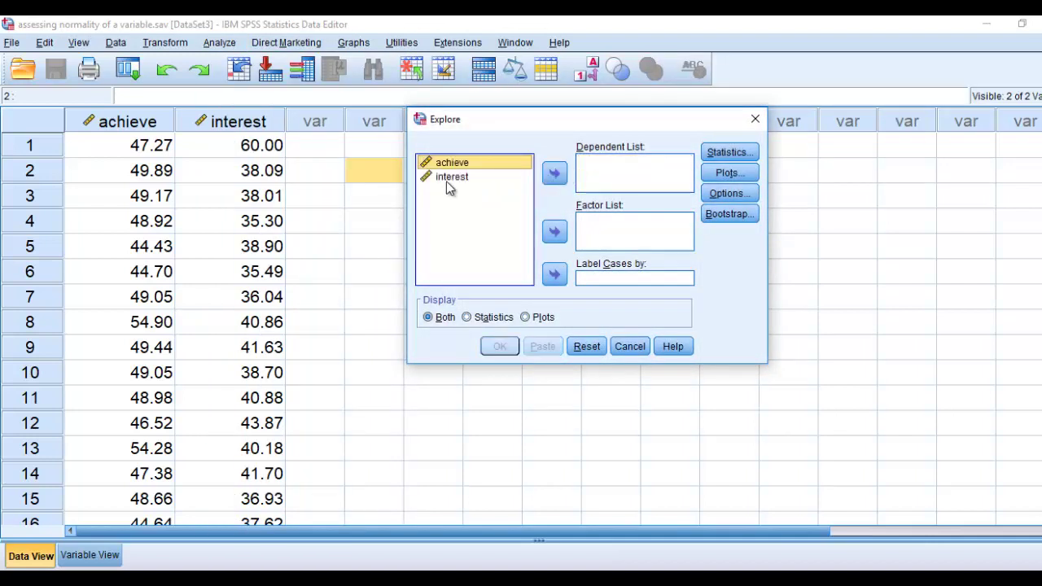
pyautogui.click(450, 179)
pyautogui.click(554, 173)
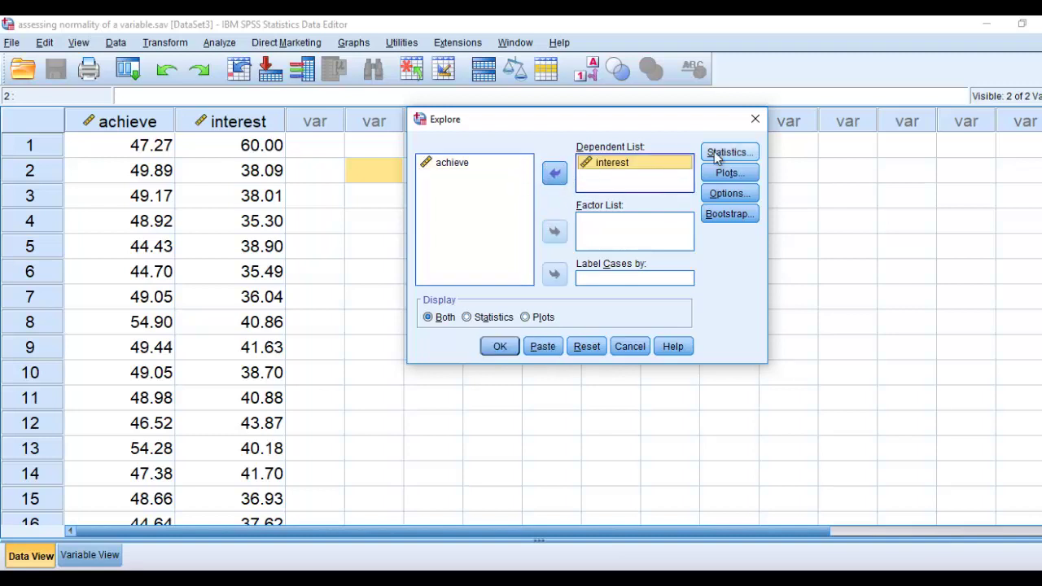
# - Check the Explore statistics and plots settings, keeping Descriptives, Outliers, Histogram and Normality plots with tests, and run the analysis for interest
pyautogui.click(743, 155)
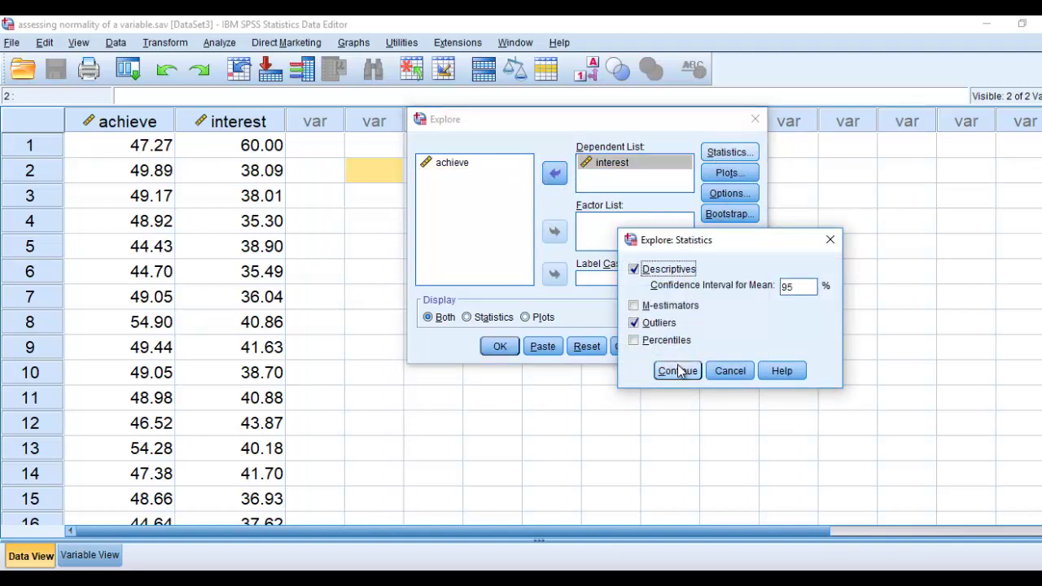
pyautogui.click(676, 371)
pyautogui.click(727, 172)
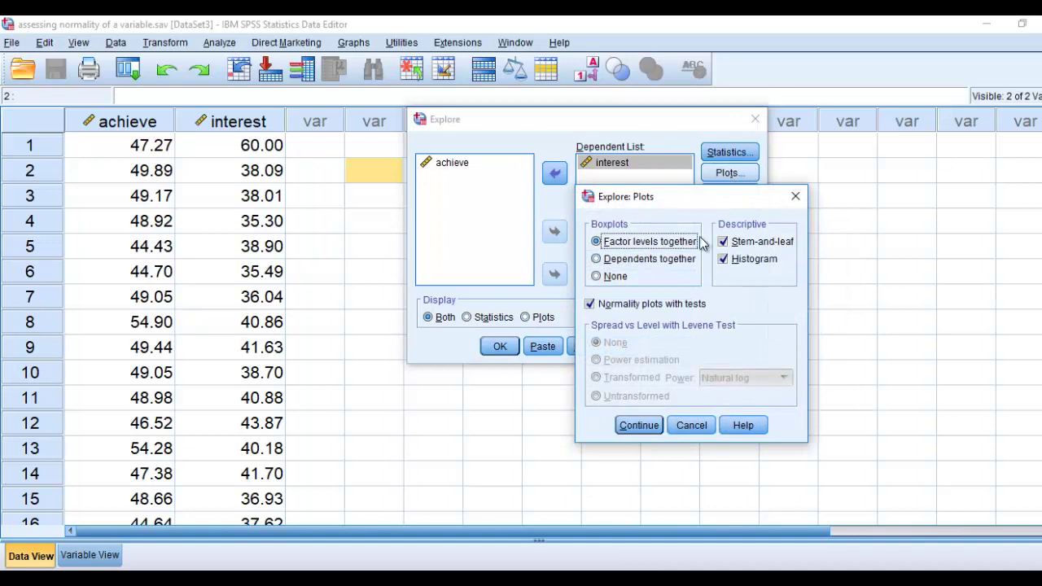
pyautogui.click(794, 196)
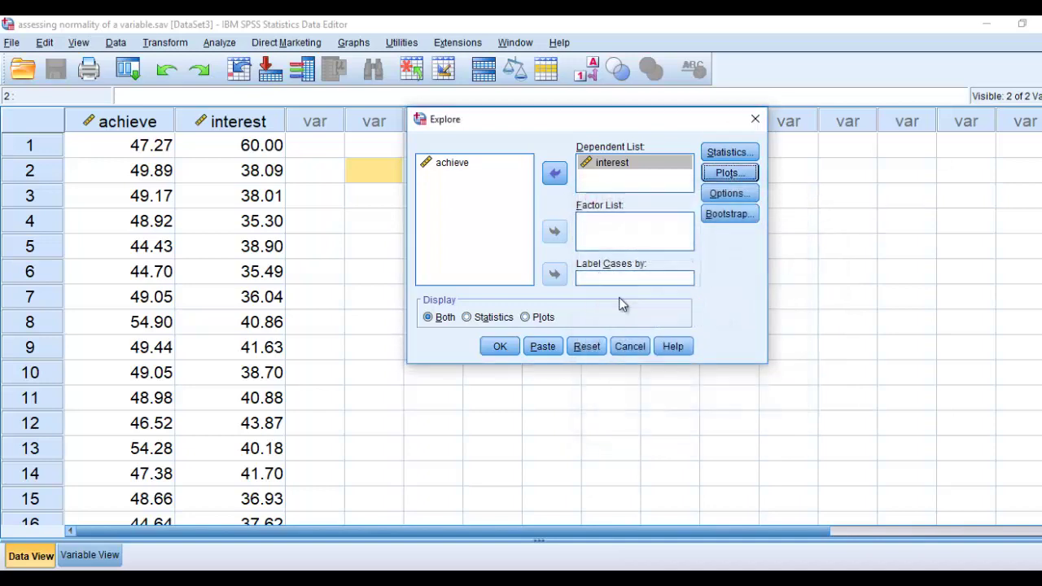
pyautogui.click(498, 346)
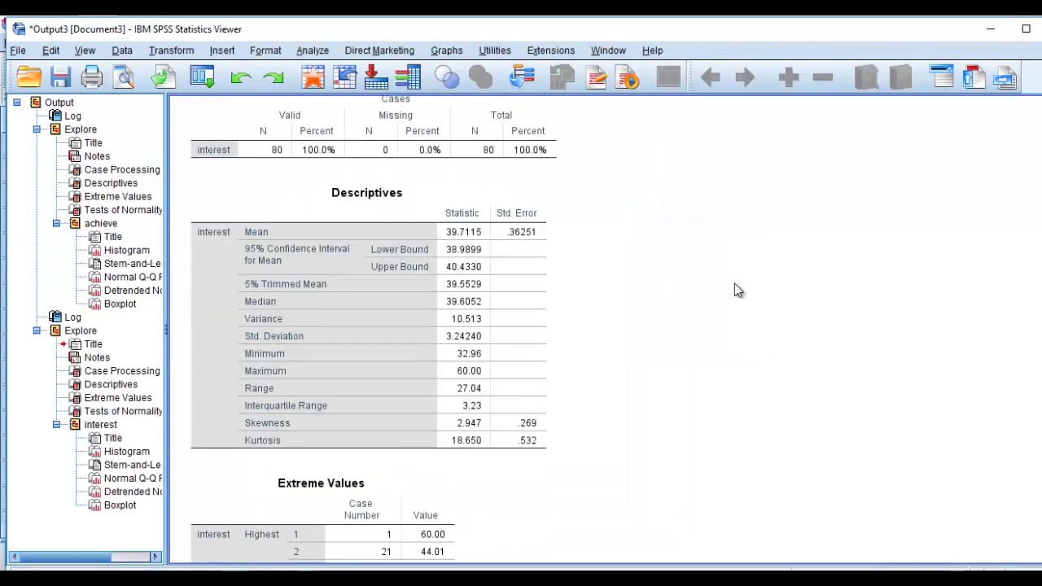
# - Underline the skewness and kurtosis statistics in the interest Descriptives table with the pen, and clear the markings
pyautogui.click(1014, 238)
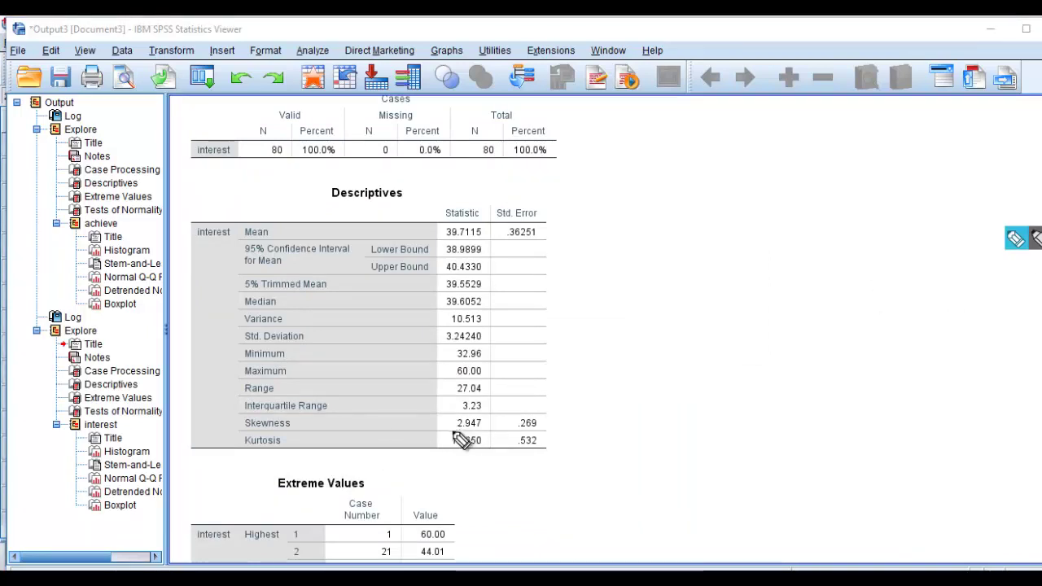
pyautogui.moveTo(452, 432); pyautogui.dragTo(482, 431)
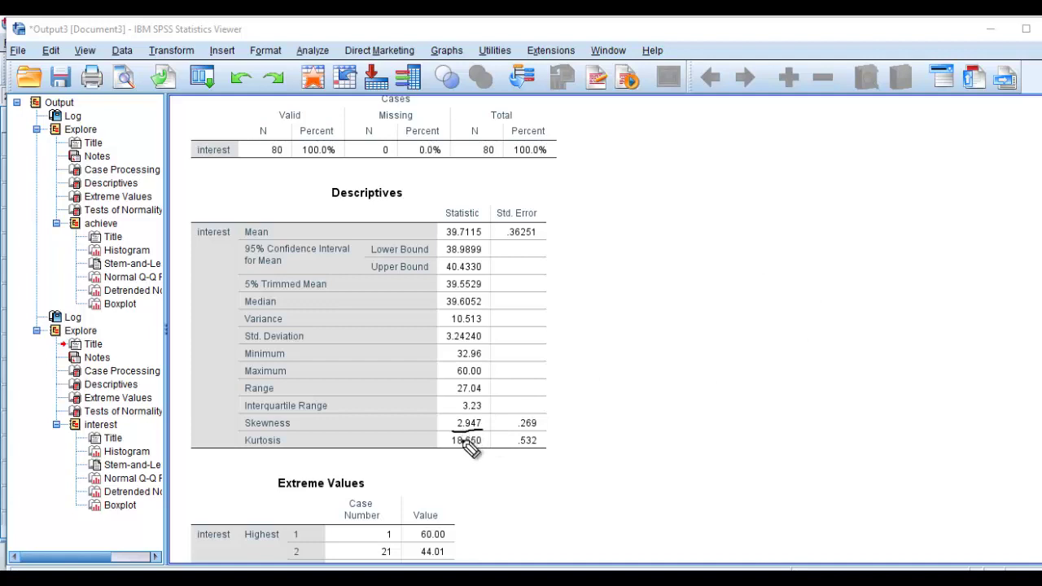
pyautogui.moveTo(462, 459); pyautogui.dragTo(498, 450)
pyautogui.scroll(-9, 830, 313)
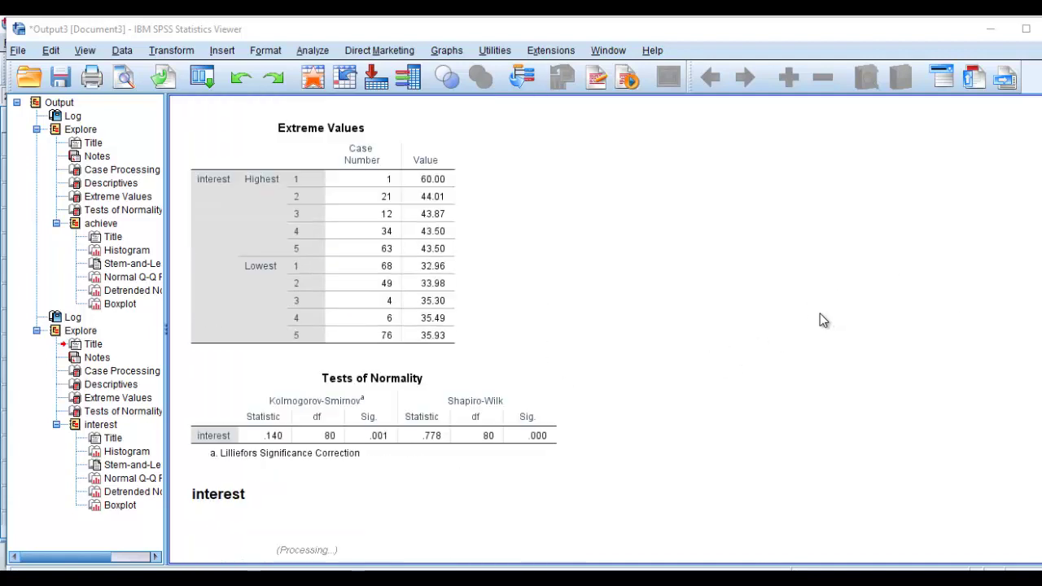
# - Circle the first highest case number and its value in the interest Extreme Values table, and underline the Highest label
pyautogui.click(1016, 238)
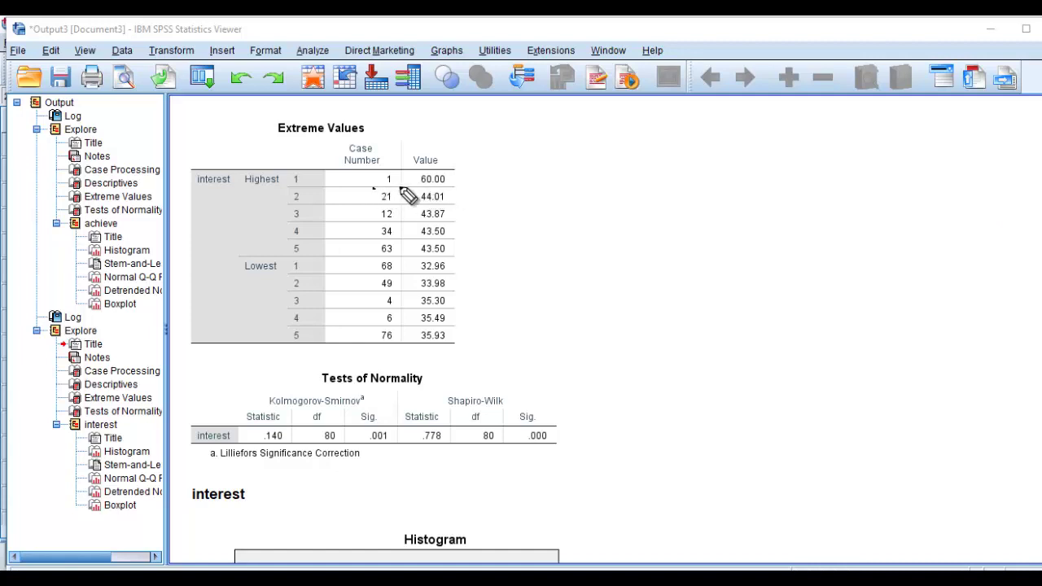
pyautogui.moveTo(405, 181)
pyautogui.mouseDown()
pyautogui.moveTo(382, 169)
pyautogui.moveTo(404, 184)
pyautogui.moveTo(481, 190)
pyautogui.mouseUp()
pyautogui.moveTo(245, 189); pyautogui.dragTo(273, 186)
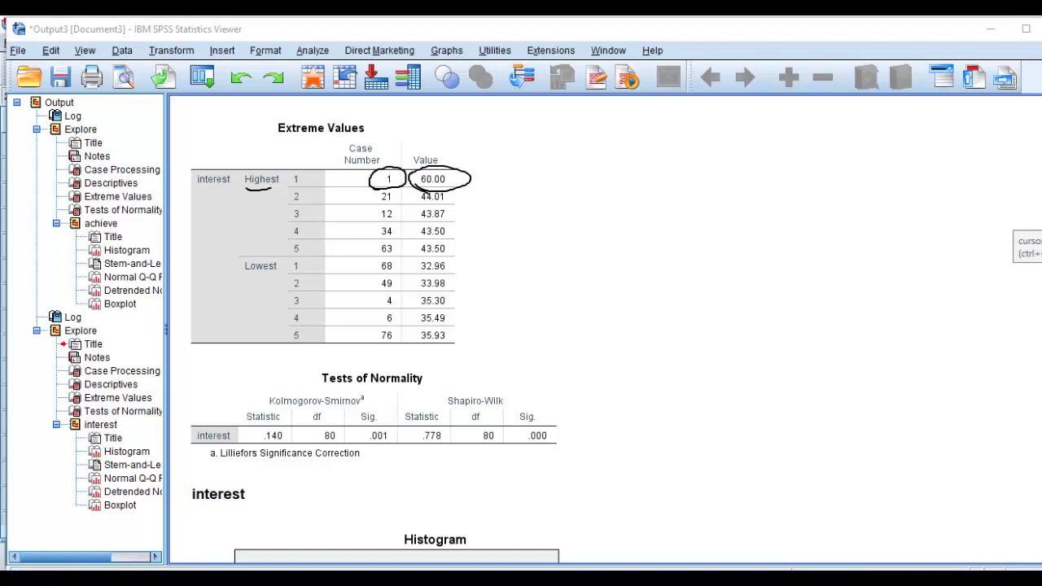
# - Underline the Kolmogorov-Smirnov heading and circle its Sig. value in the interest Tests of Normality table
pyautogui.click(1023, 238)
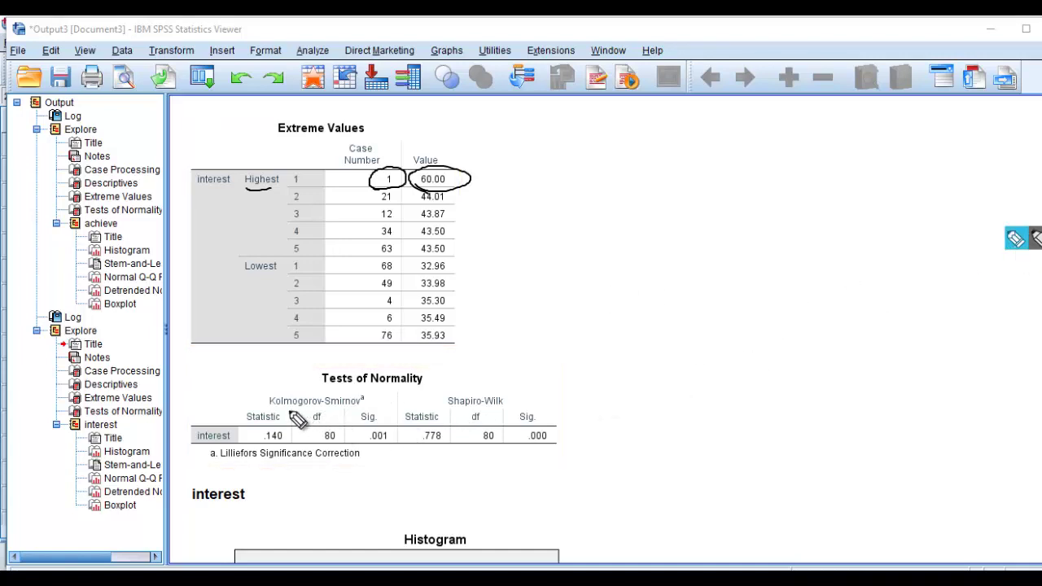
pyautogui.moveTo(290, 413); pyautogui.dragTo(358, 402)
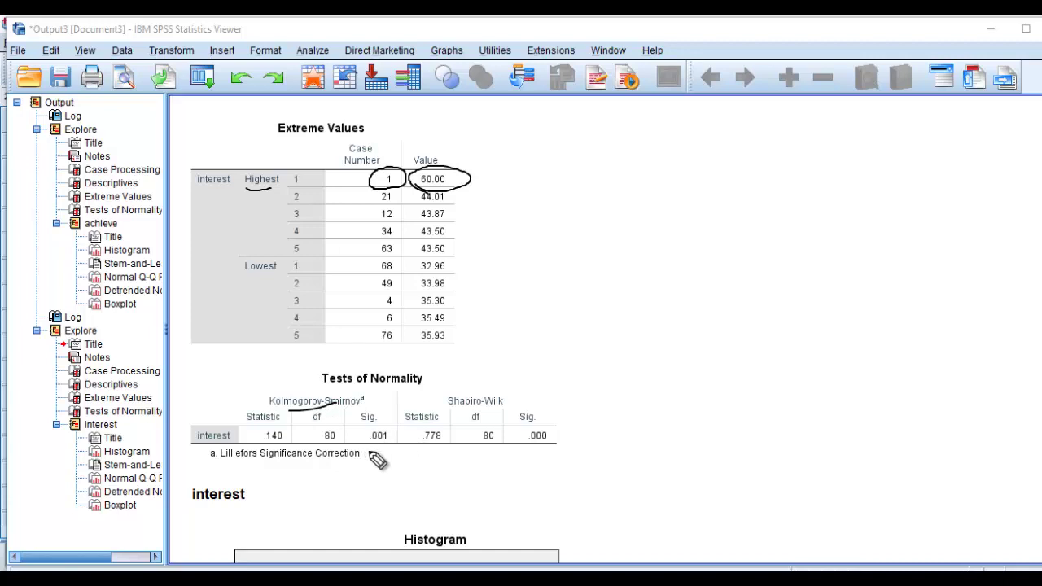
pyautogui.moveTo(374, 454)
pyautogui.mouseDown()
pyautogui.moveTo(371, 436)
pyautogui.moveTo(376, 454)
pyautogui.mouseUp()
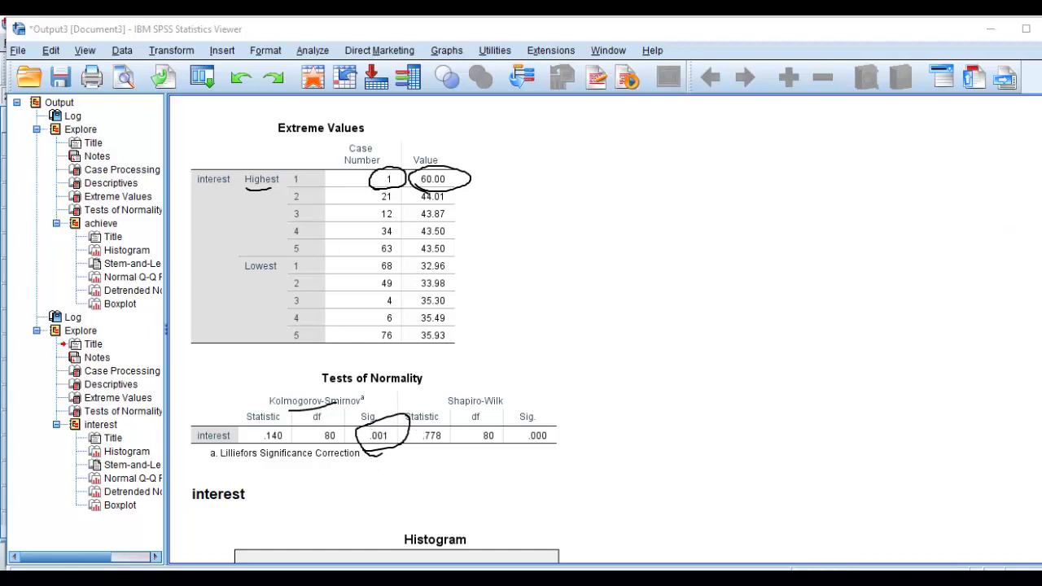
# - Clear the table markings and circle the isolated bar near 60 on the interest histogram with the pen
pyautogui.scroll(-5, 831, 340)
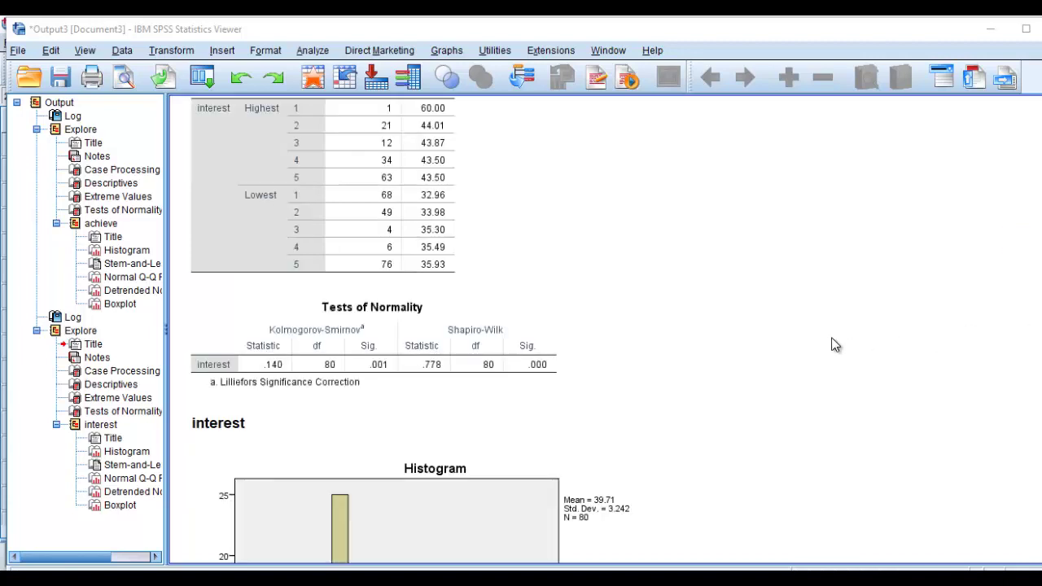
pyautogui.scroll(-1, 832, 345)
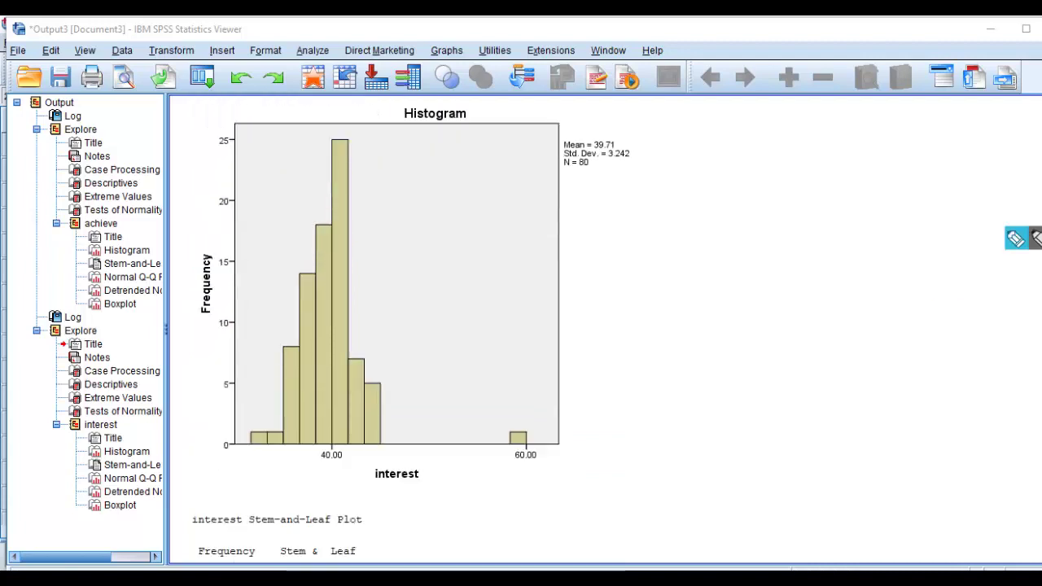
pyautogui.moveTo(543, 422)
pyautogui.mouseDown()
pyautogui.moveTo(501, 418)
pyautogui.moveTo(547, 414)
pyautogui.moveTo(541, 404)
pyautogui.mouseUp()
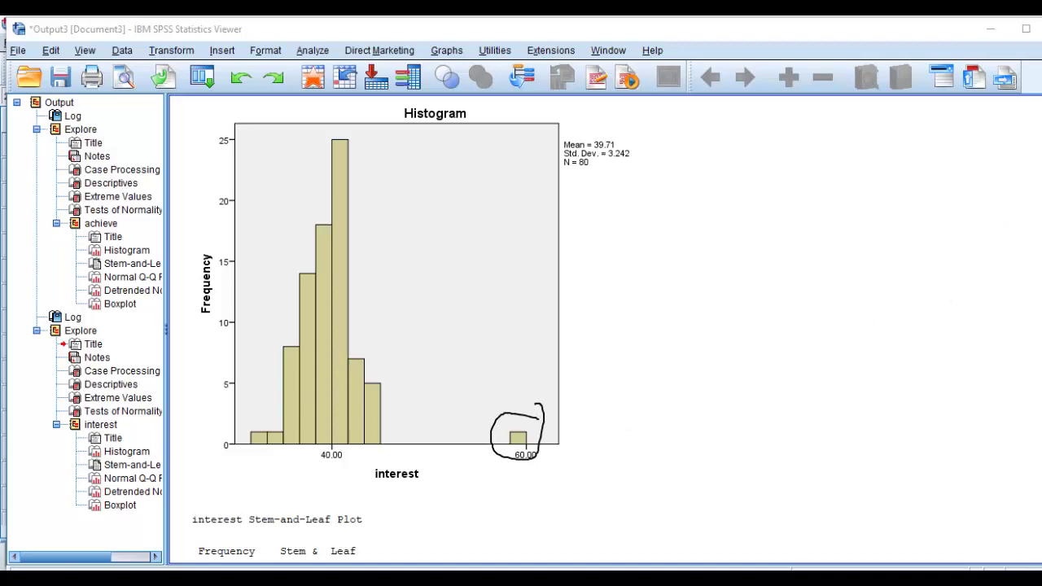
# - Trace the points on the interest Normal Q-Q Plot, circle the isolated point and link it to the reference line, and clear the markings
pyautogui.scroll(-10, 791, 338)
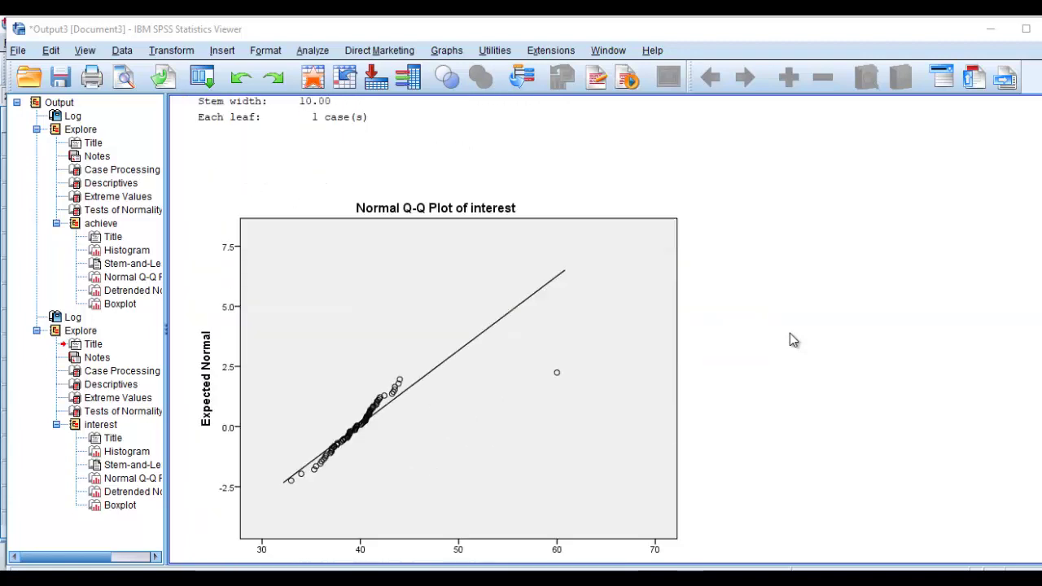
pyautogui.scroll(-2, 794, 339)
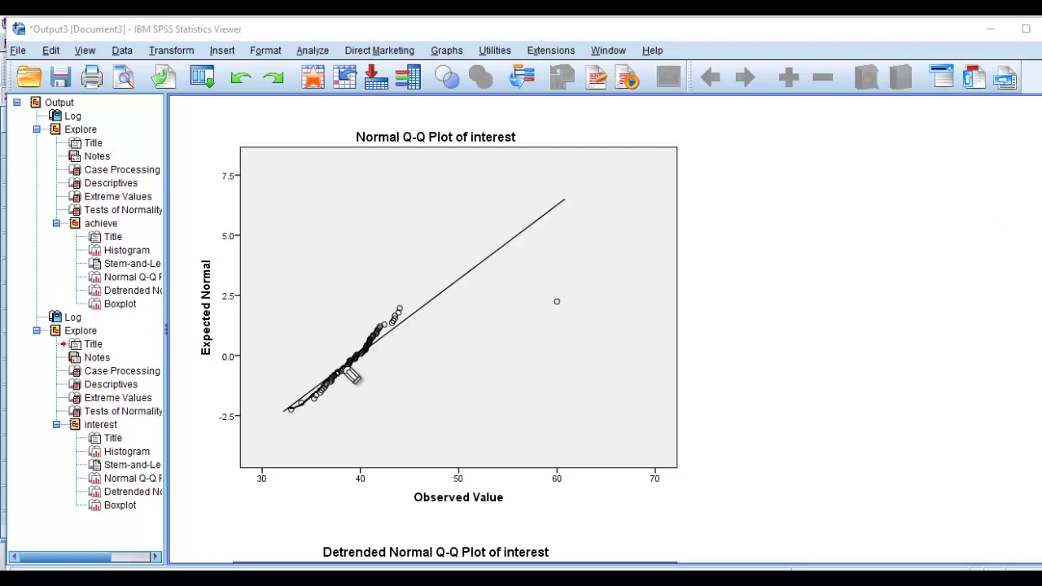
pyautogui.moveTo(568, 291)
pyautogui.mouseDown()
pyautogui.moveTo(566, 327)
pyautogui.moveTo(570, 295)
pyautogui.mouseUp()
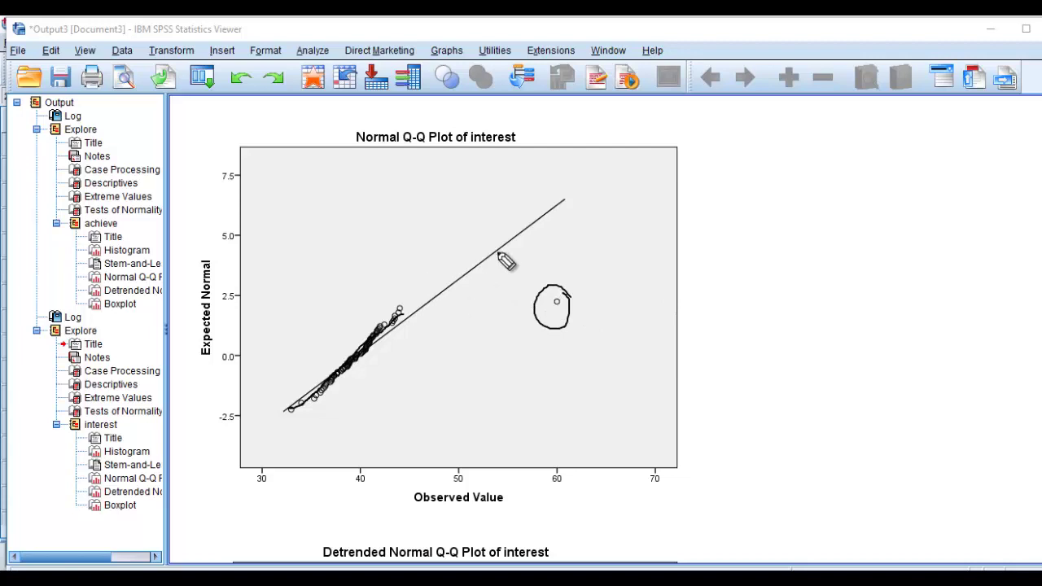
pyautogui.moveTo(509, 250); pyautogui.dragTo(562, 287)
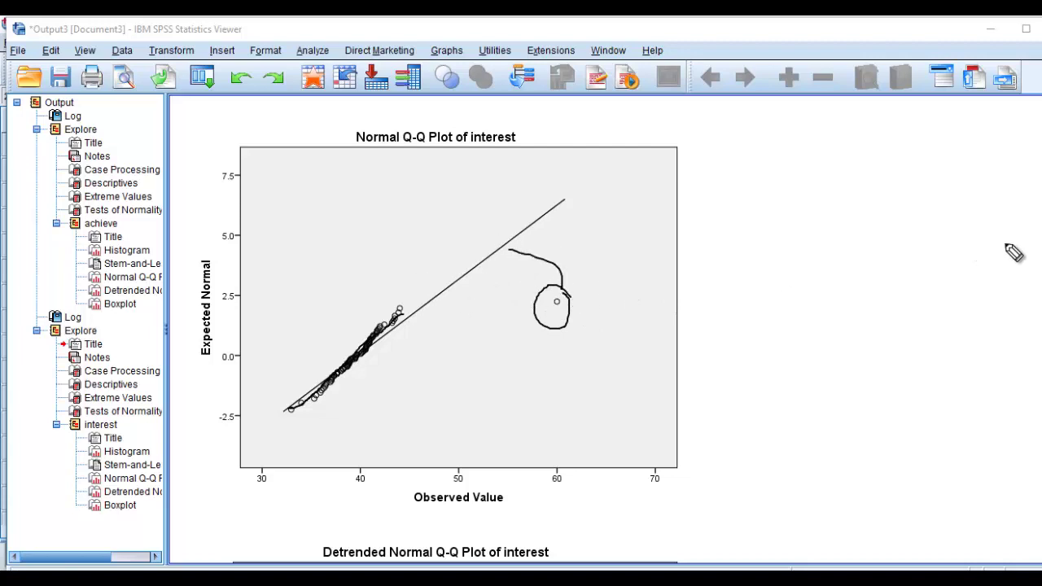
pyautogui.press('Escape')
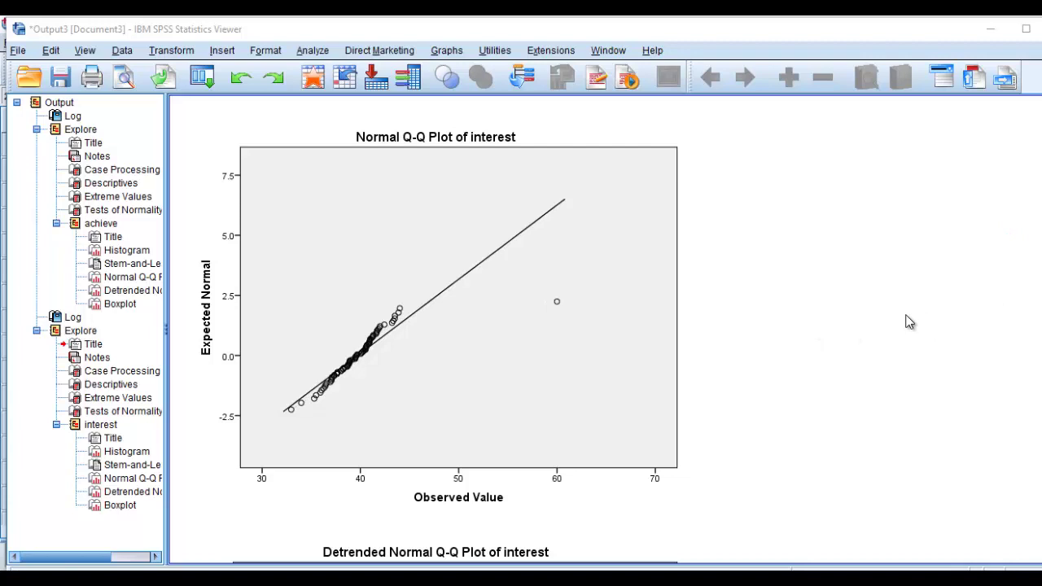
# - Circle the case 1 outlier above the box in the interest boxplot with the pen
pyautogui.scroll(-3, 909, 322)
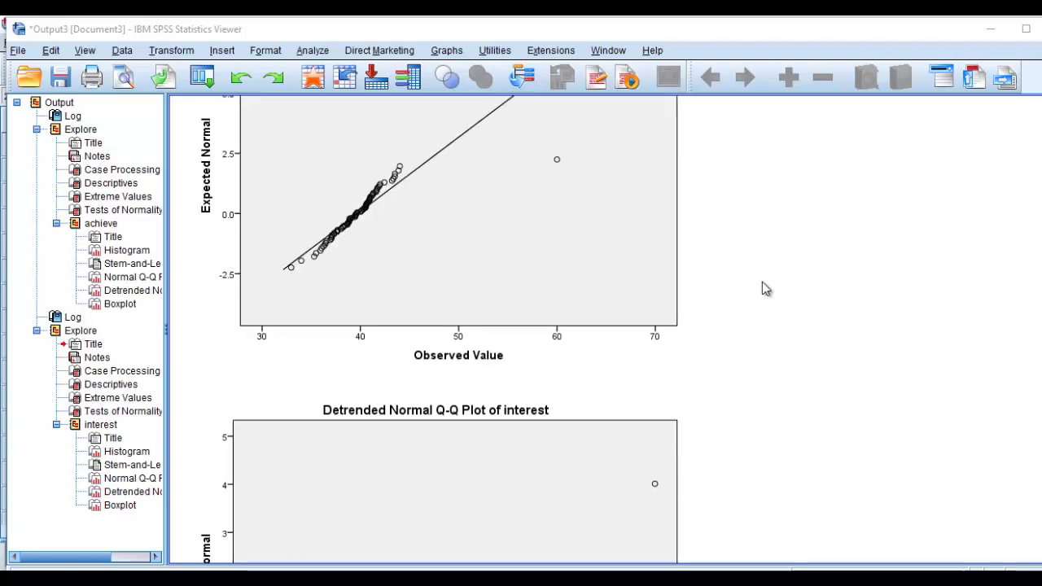
pyautogui.scroll(-6, 762, 287)
pyautogui.scroll(-6, 762, 287)
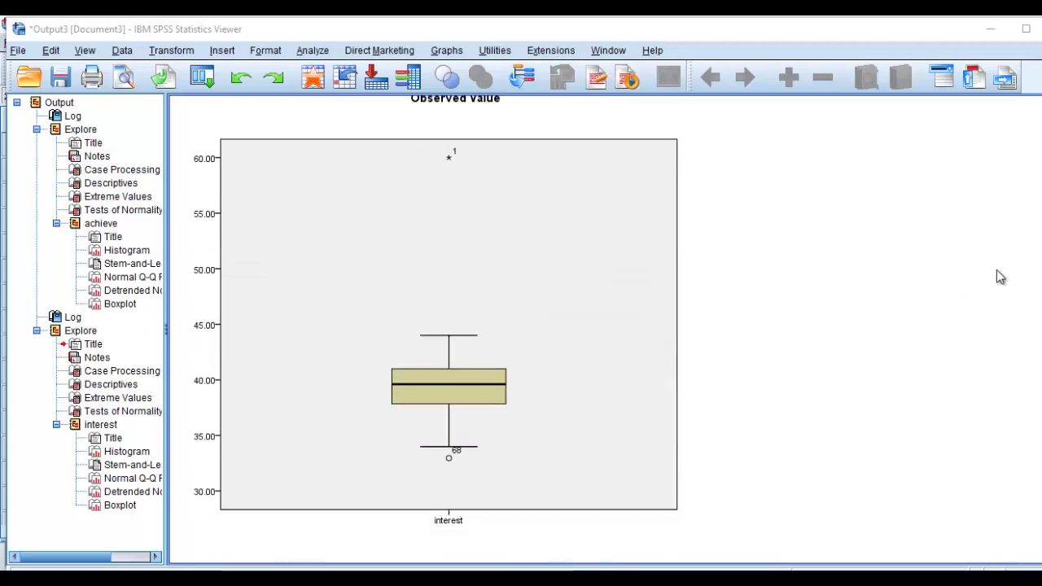
pyautogui.click(1038, 262)
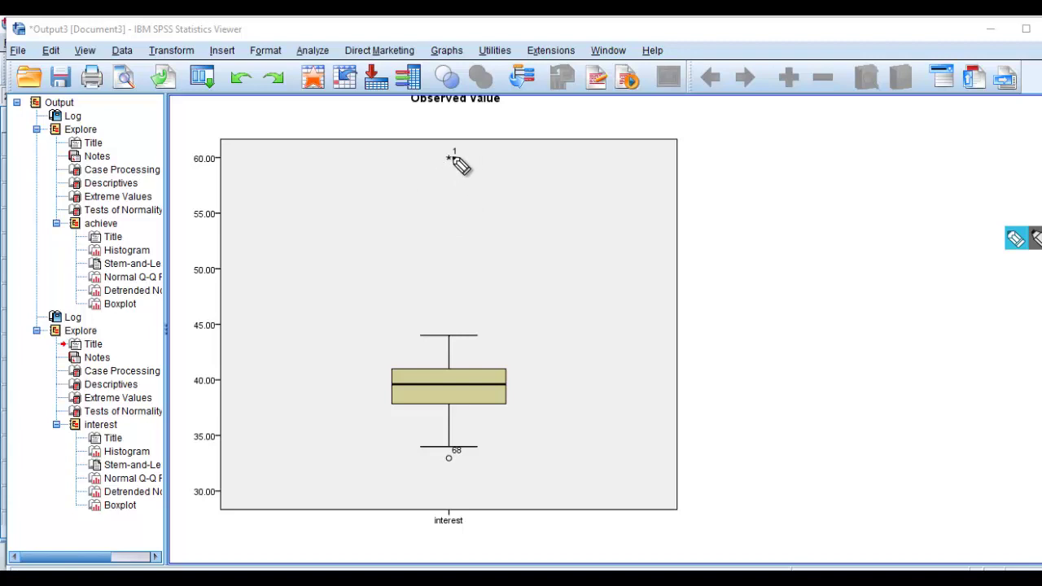
pyautogui.moveTo(468, 172)
pyautogui.mouseDown()
pyautogui.moveTo(441, 147)
pyautogui.moveTo(449, 175)
pyautogui.mouseUp()
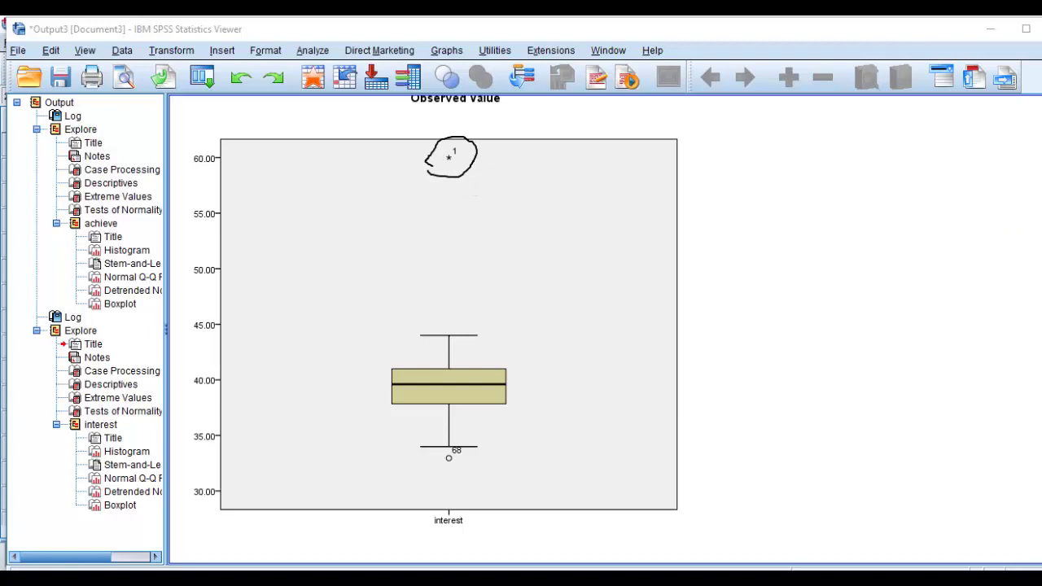
# - Show case data labels on the points of the interest Normal Q-Q Plot and return to the output
pyautogui.scroll(10, 872, 310)
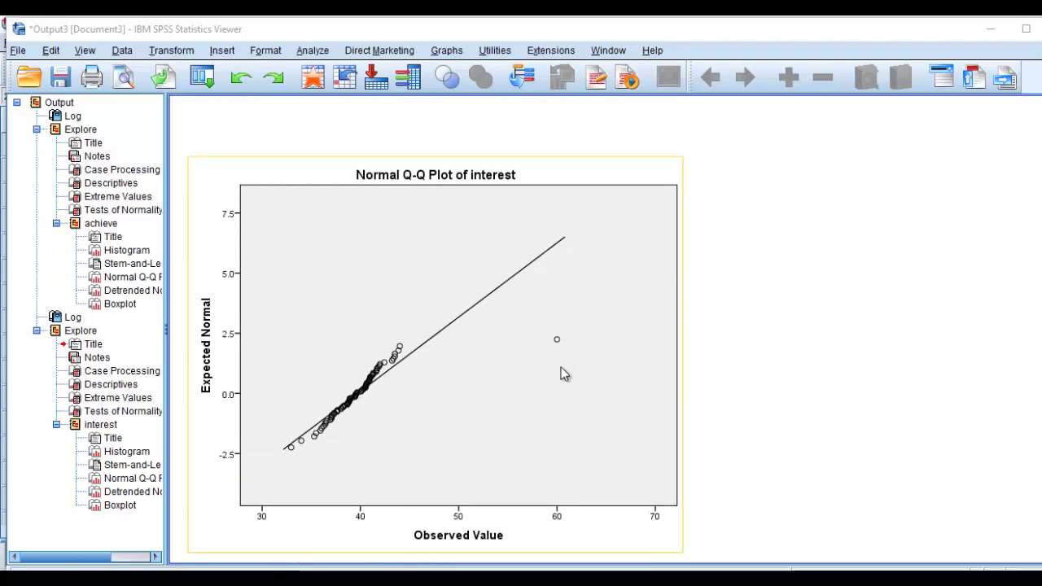
pyautogui.click(586, 289)
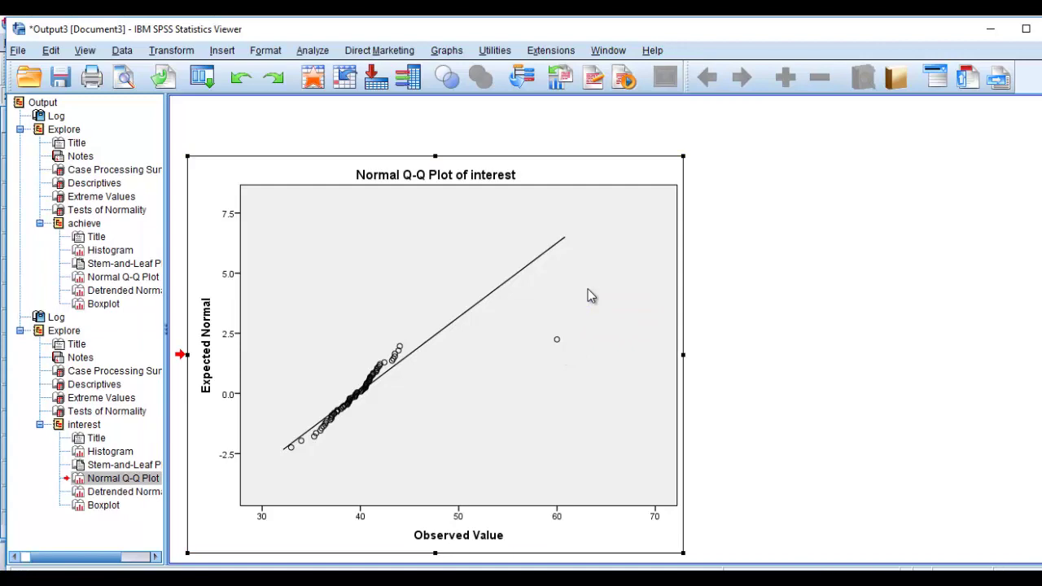
pyautogui.doubleClick(589, 294)
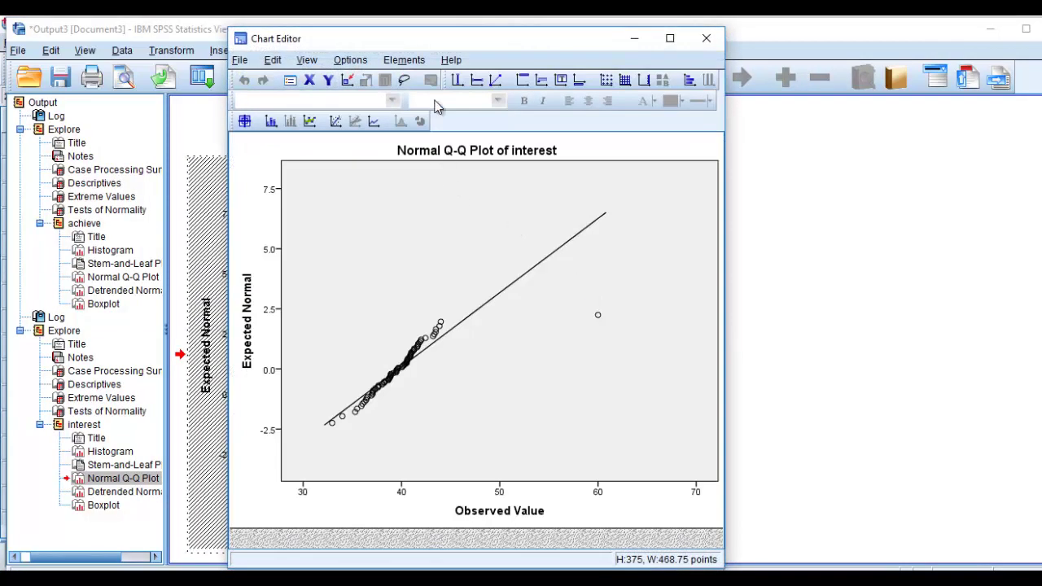
pyautogui.click(417, 64)
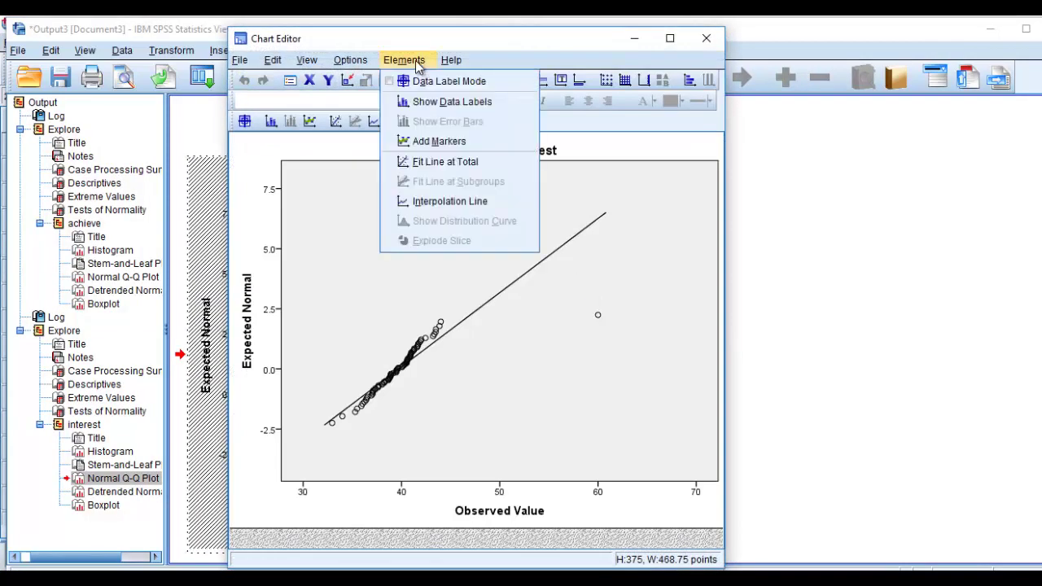
pyautogui.click(425, 104)
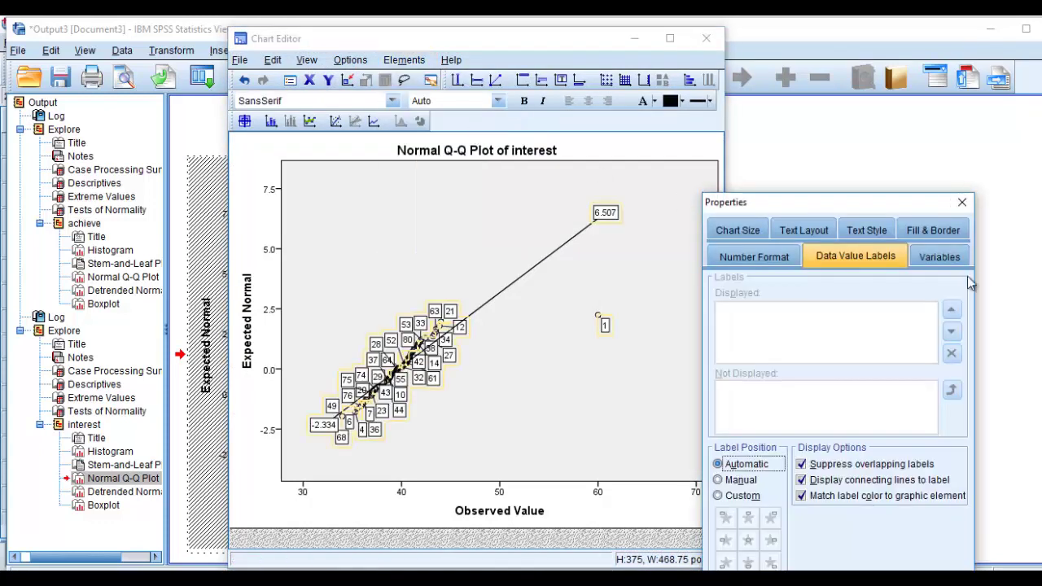
pyautogui.click(961, 202)
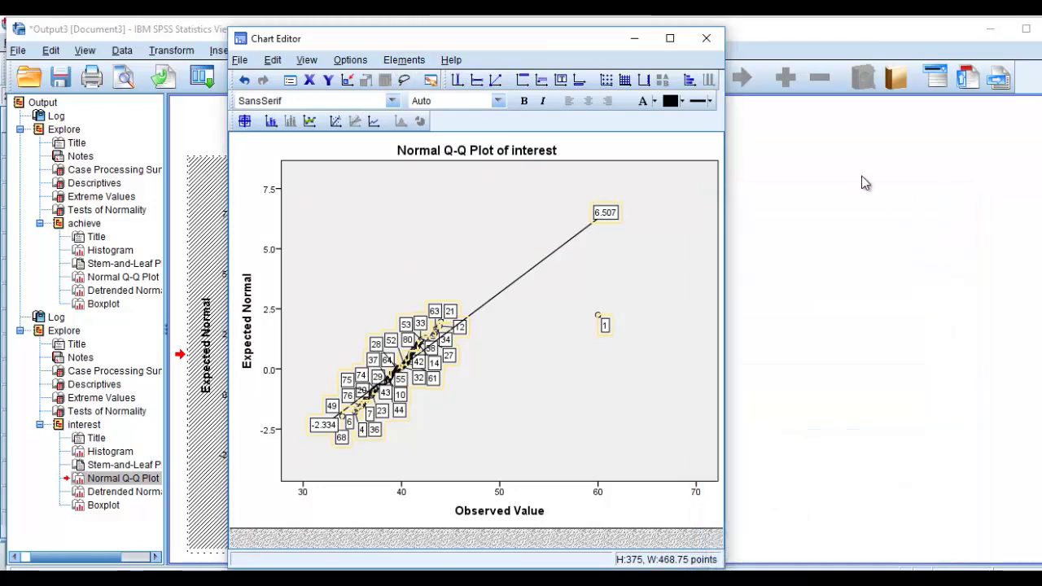
pyautogui.click(706, 39)
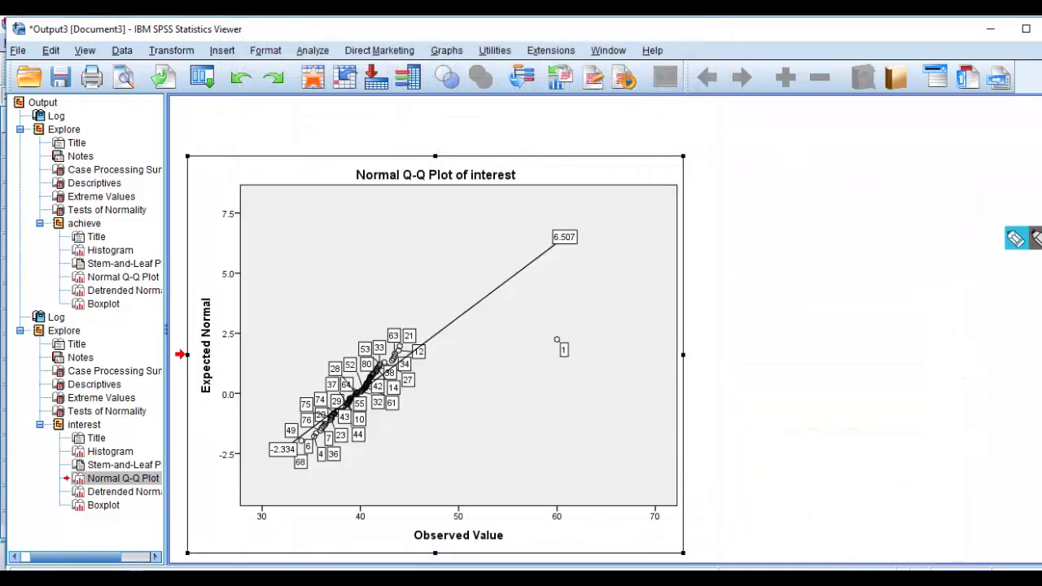
# - Circle the point labelled 1 on the interest Q-Q plot and case 1's interest value in the Data Editor, clearing each marking
pyautogui.moveTo(571, 312)
pyautogui.mouseDown()
pyautogui.moveTo(592, 346)
pyautogui.moveTo(553, 365)
pyautogui.moveTo(543, 355)
pyautogui.moveTo(566, 310)
pyautogui.mouseUp()
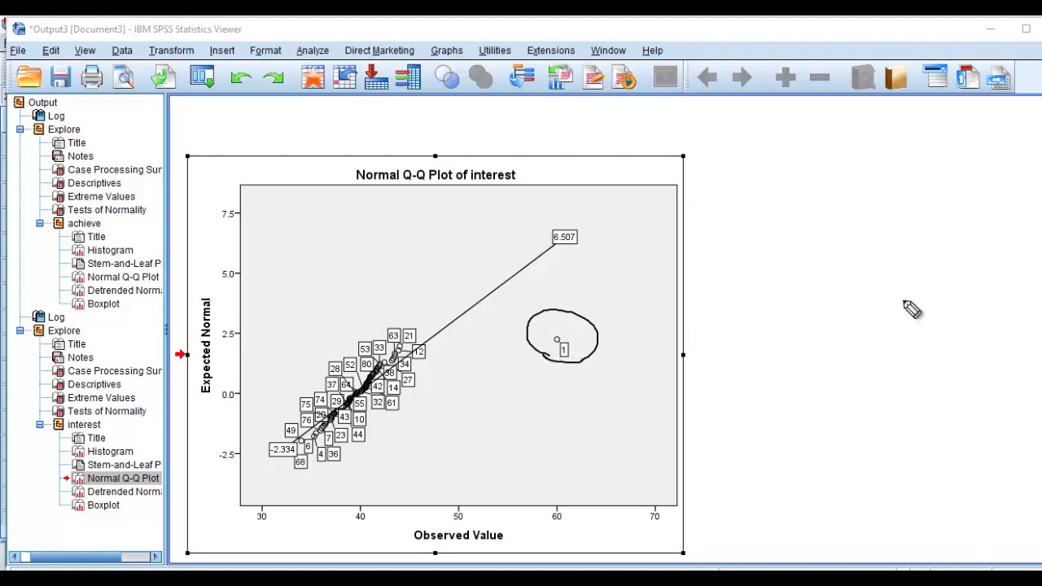
pyautogui.click(1020, 359)
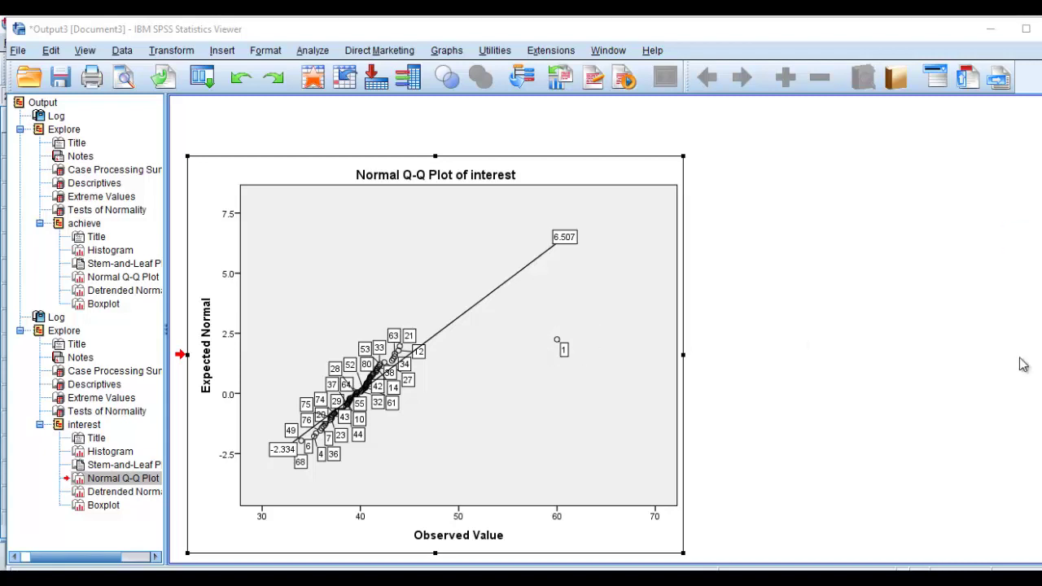
pyautogui.click(511, 529)
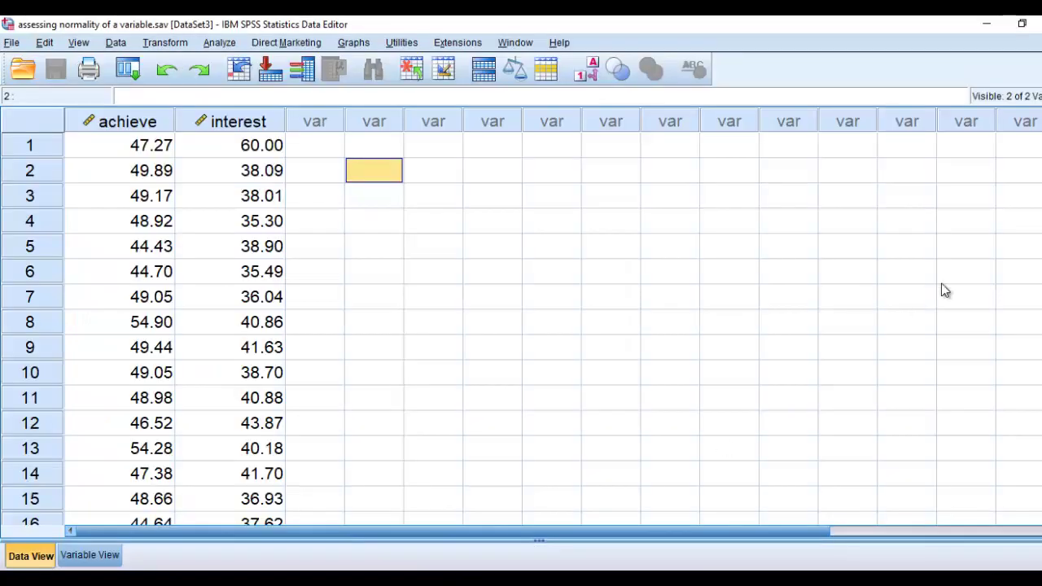
pyautogui.click(1034, 236)
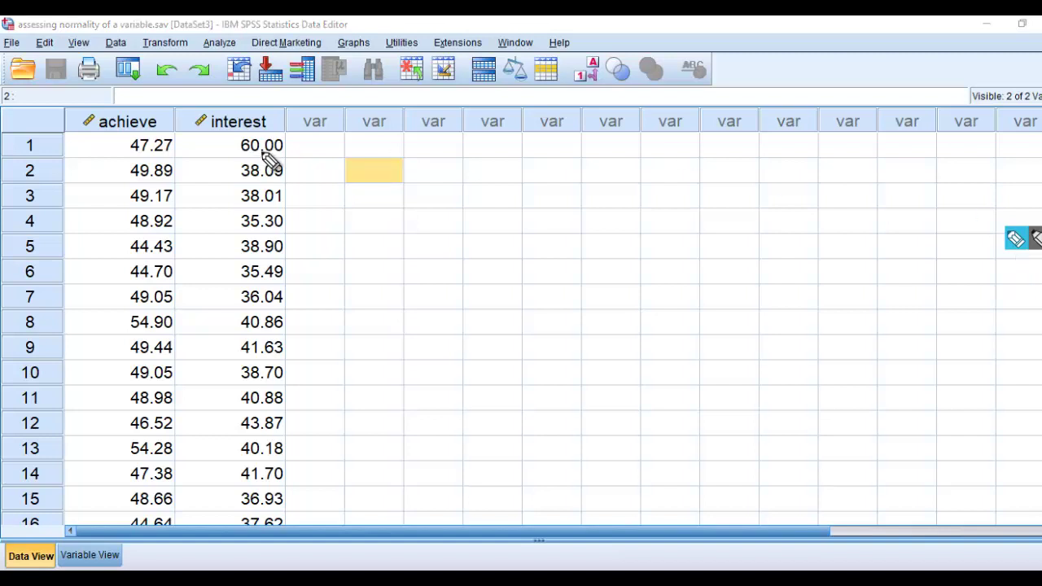
pyautogui.moveTo(237, 154)
pyautogui.mouseDown()
pyautogui.moveTo(267, 161)
pyautogui.moveTo(279, 139)
pyautogui.moveTo(240, 144)
pyautogui.mouseUp()
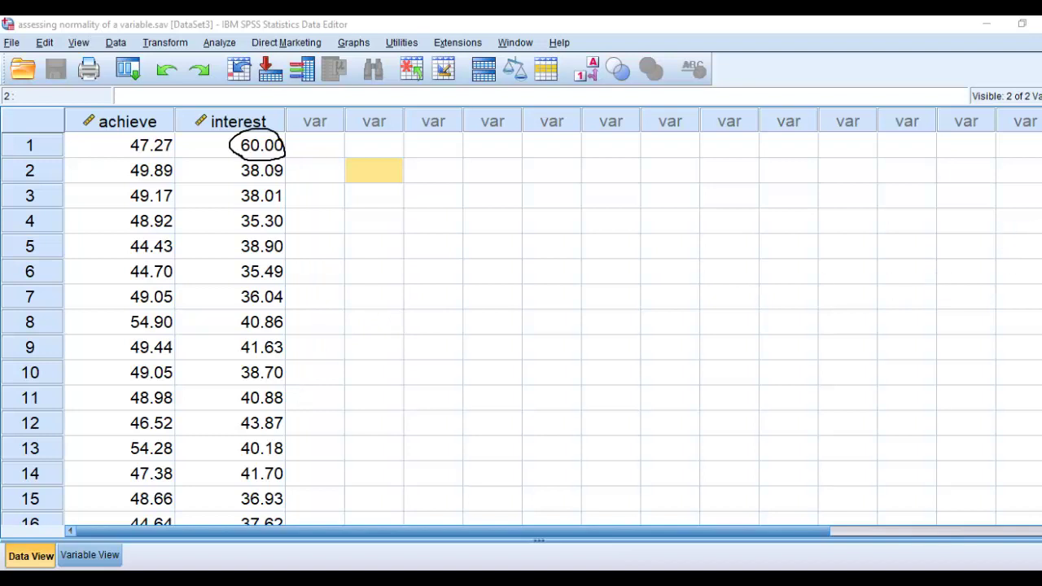
pyautogui.press('Escape')
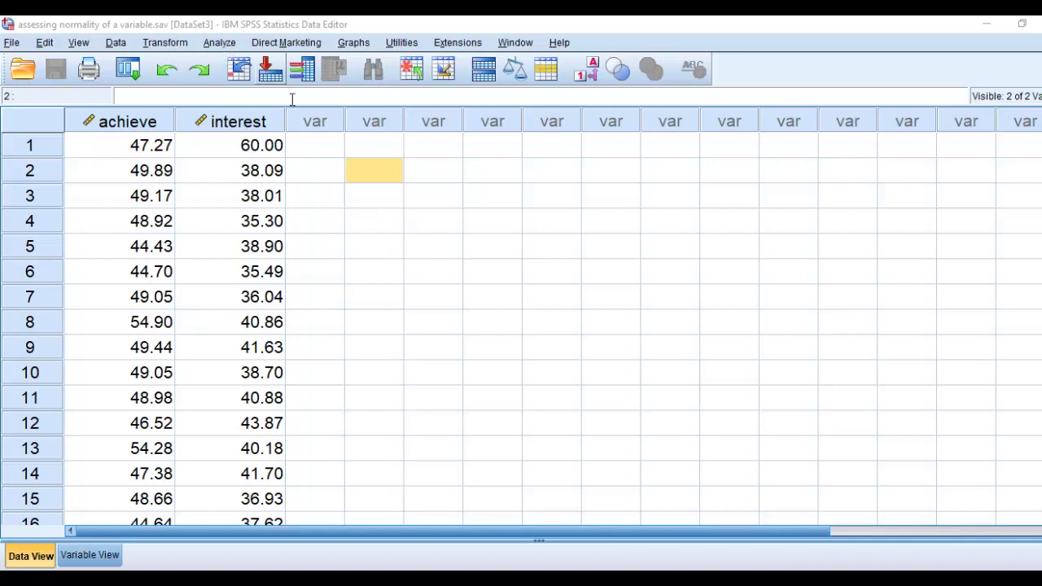
# - Run Descriptives on the interest variable with its standardized values saved as a new variable
pyautogui.click(236, 121)
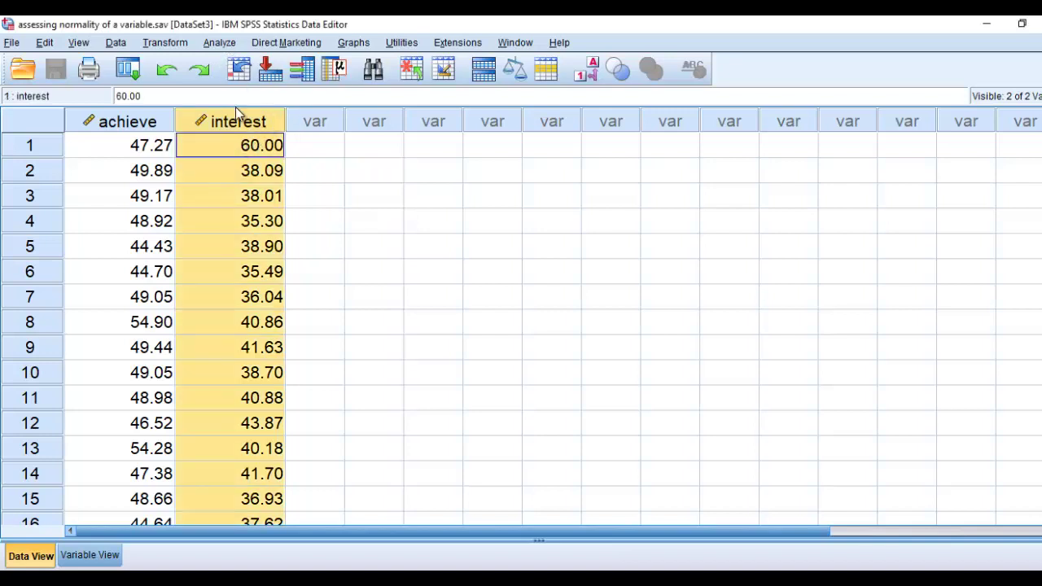
pyautogui.click(318, 185)
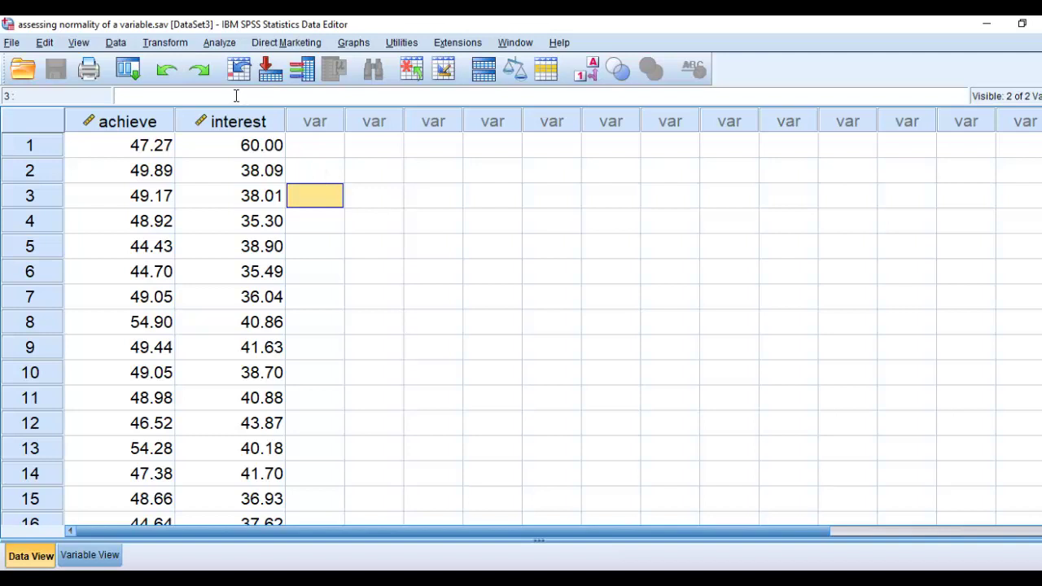
pyautogui.click(220, 43)
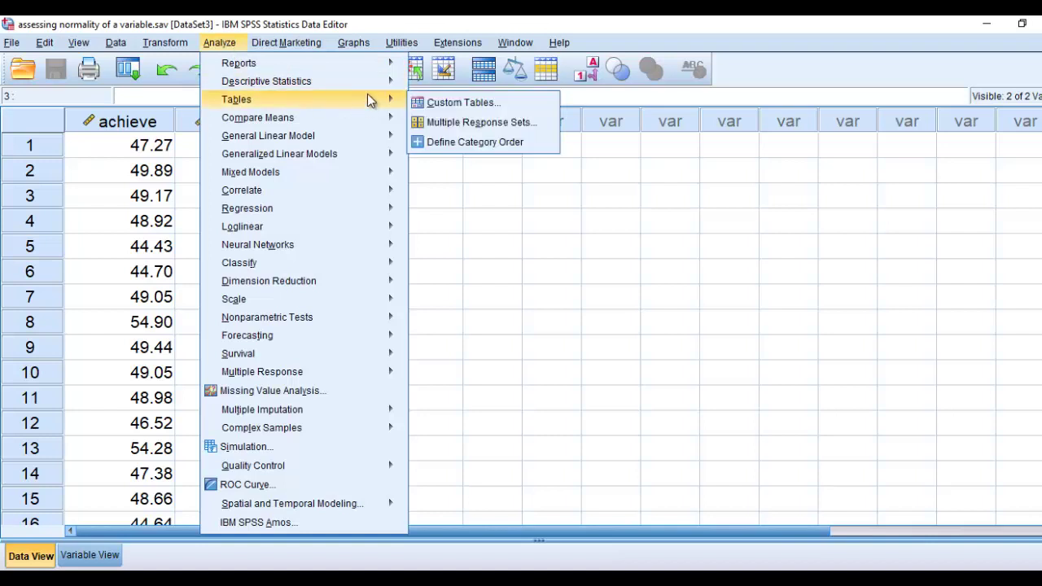
pyautogui.moveTo(379, 82)
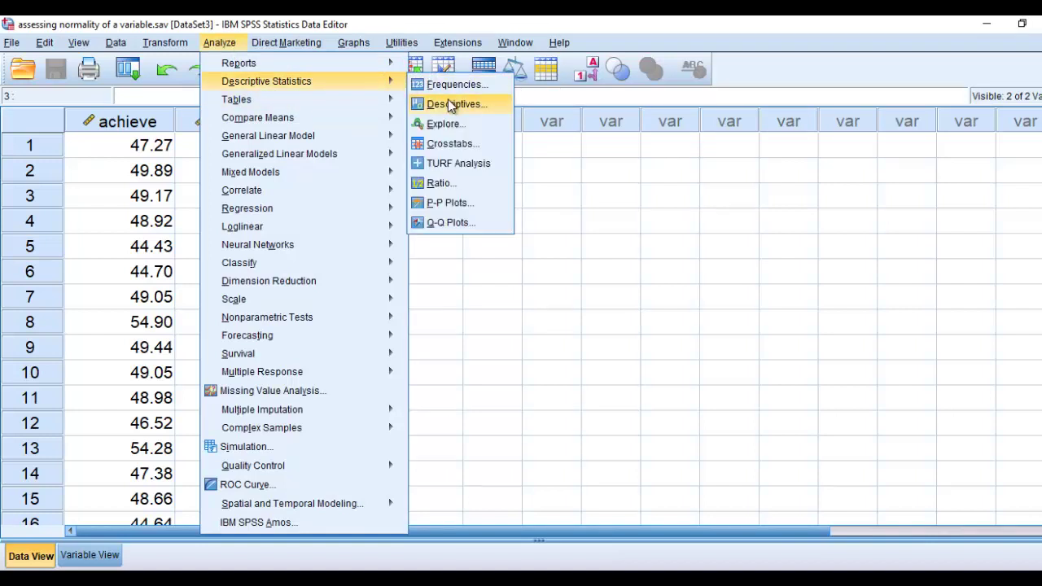
pyautogui.click(452, 105)
pyautogui.click(411, 199)
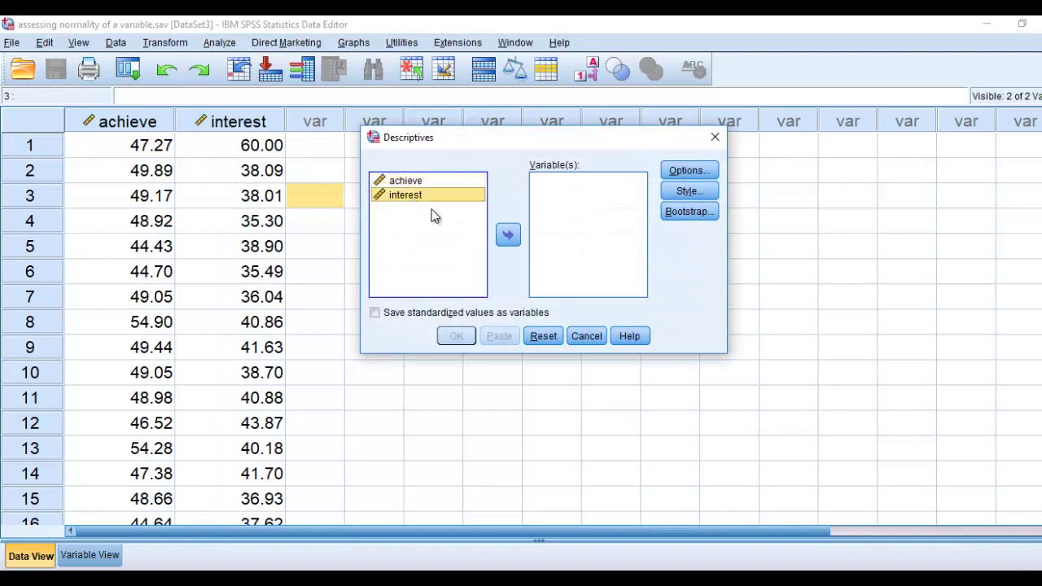
pyautogui.click(508, 235)
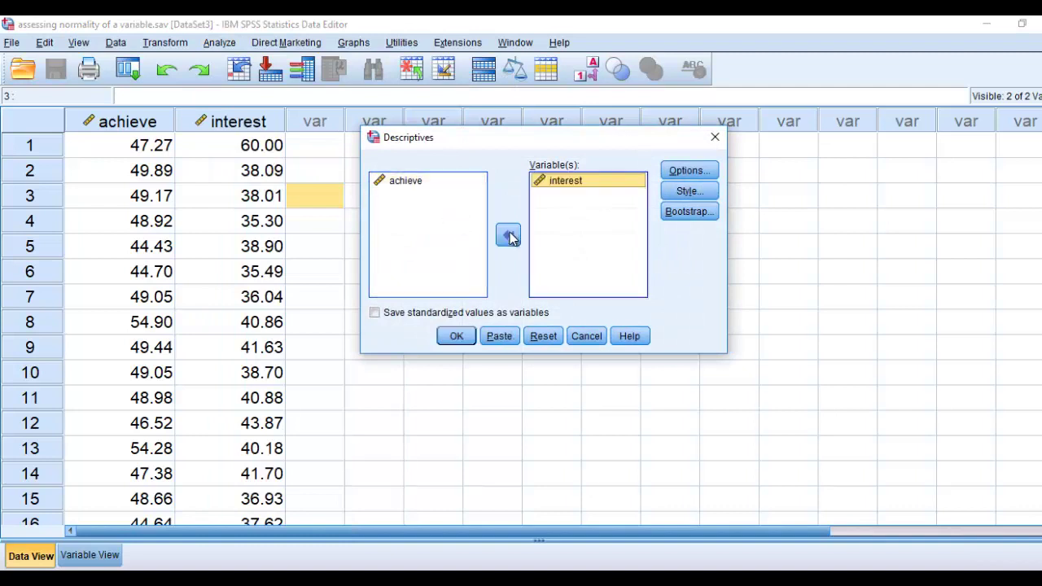
pyautogui.click(376, 313)
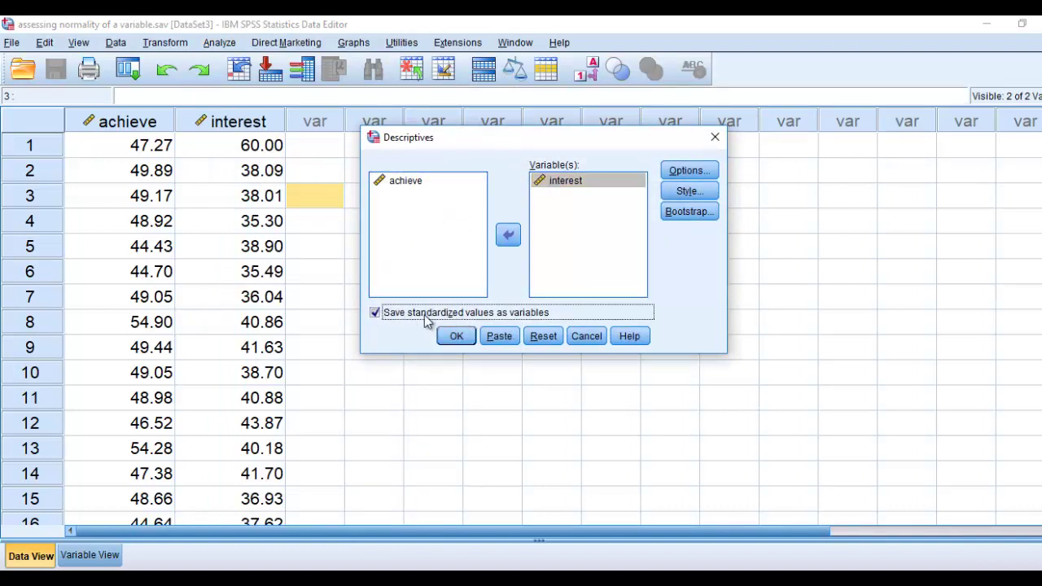
pyautogui.click(457, 338)
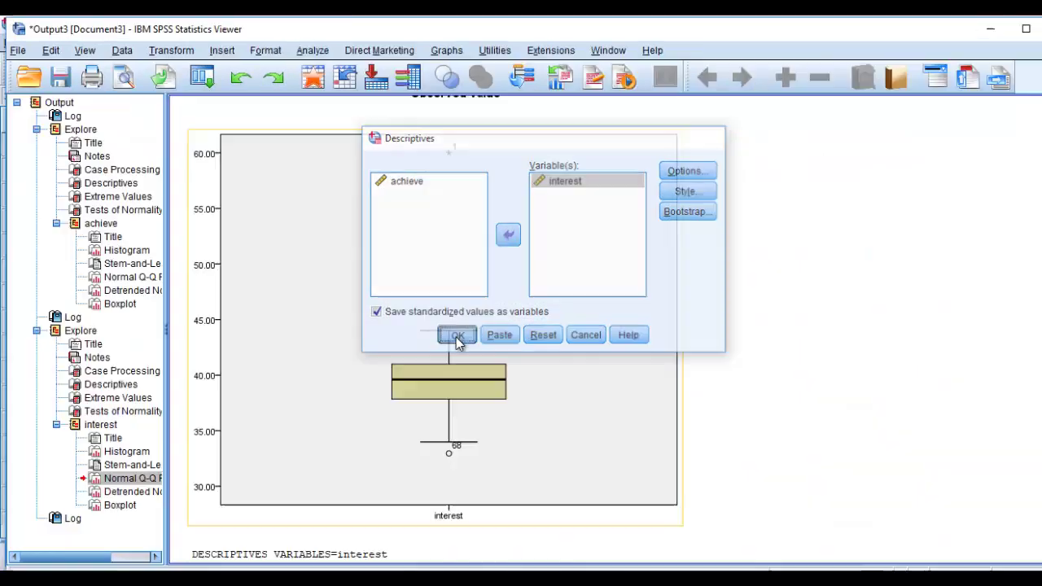
pyautogui.scroll(-2, 464, 348)
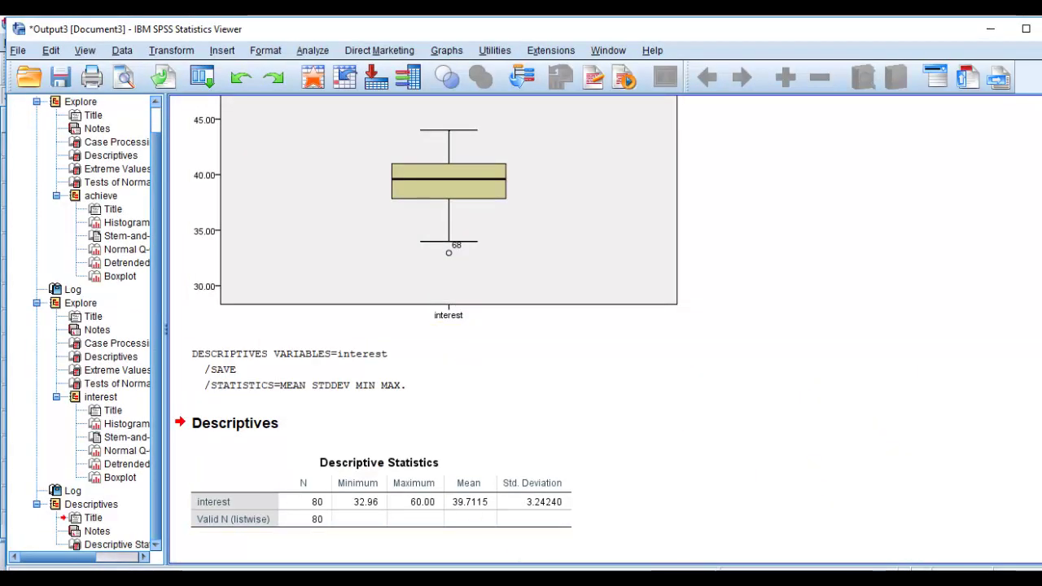
# - Examine the Zinterest column in the Data Editor from case 1 through the last case for extreme z-scores
pyautogui.click(599, 580)
pyautogui.click(549, 527)
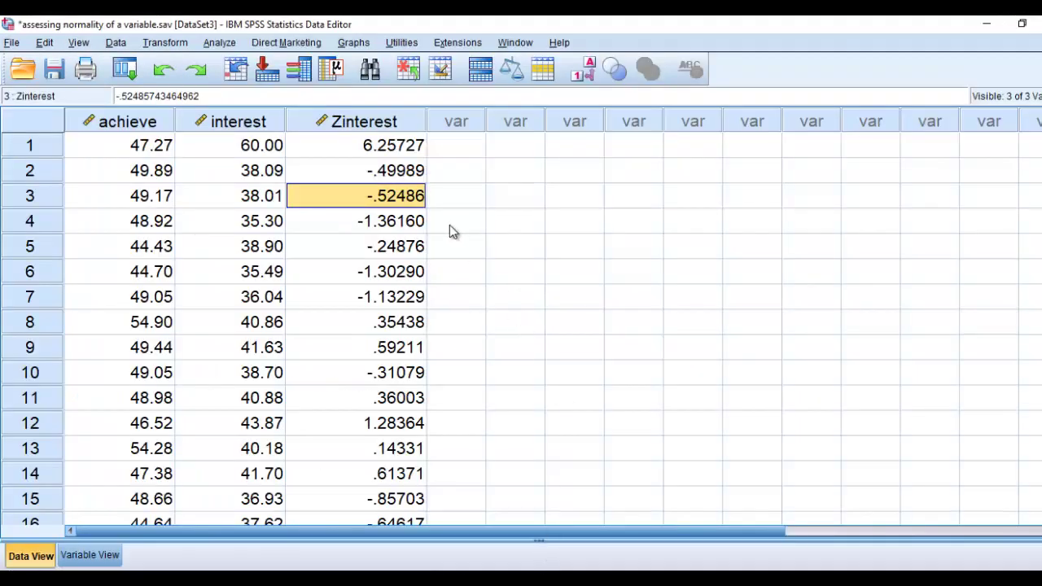
pyautogui.click(386, 121)
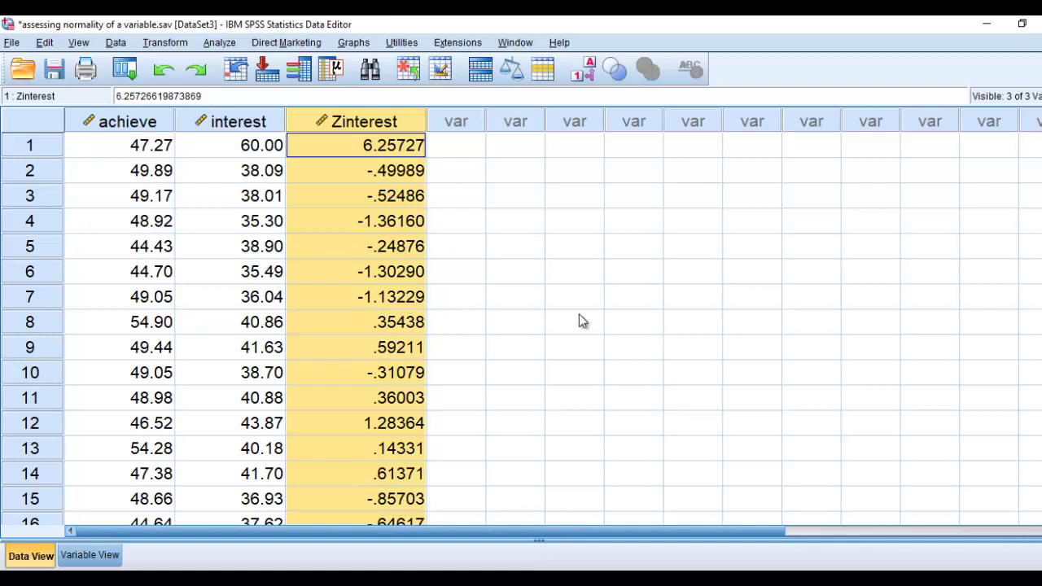
pyautogui.click(360, 157)
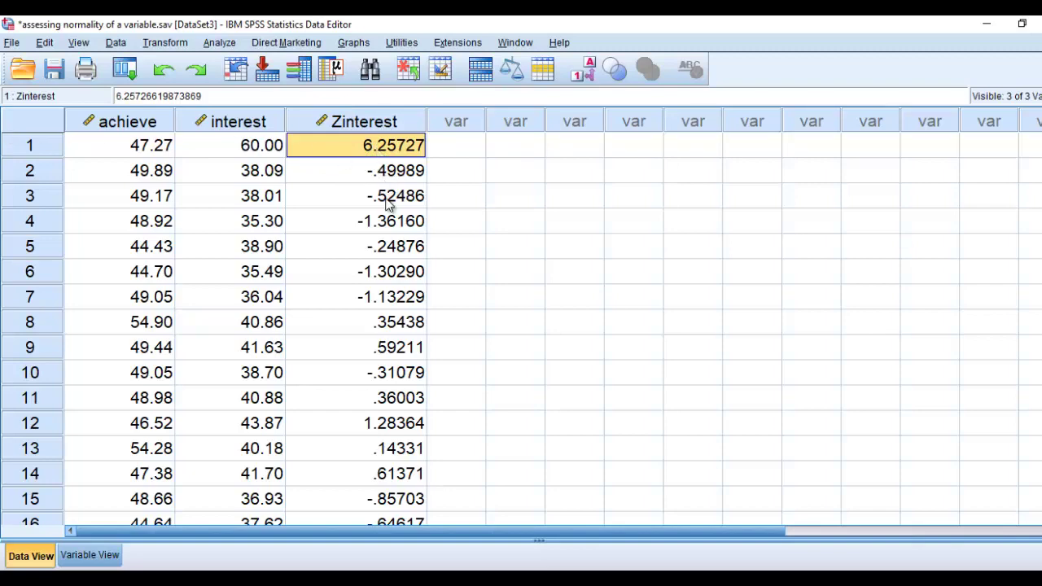
pyautogui.scroll(-20, 388, 203)
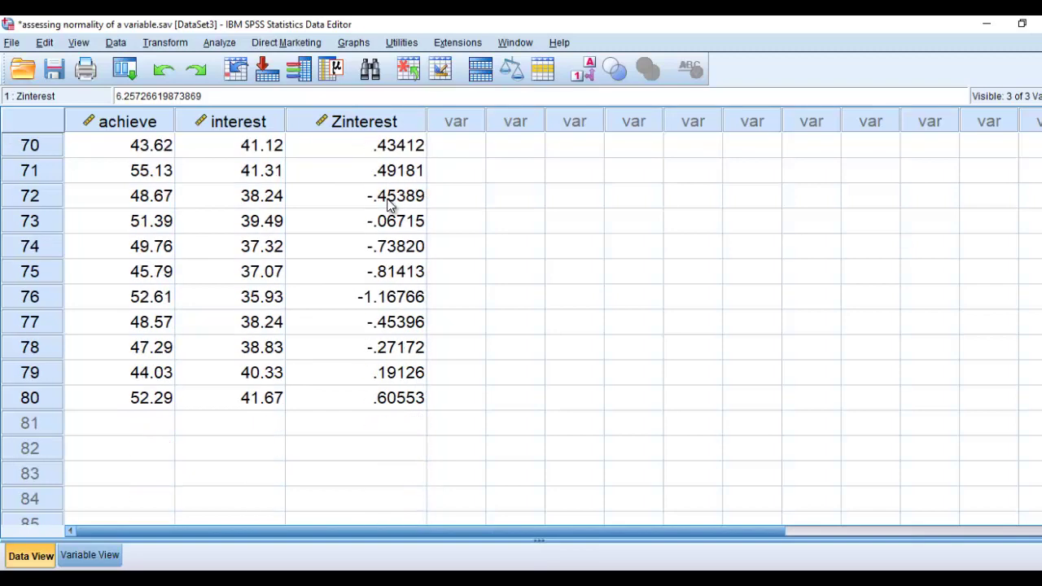
pyautogui.scroll(20, 388, 204)
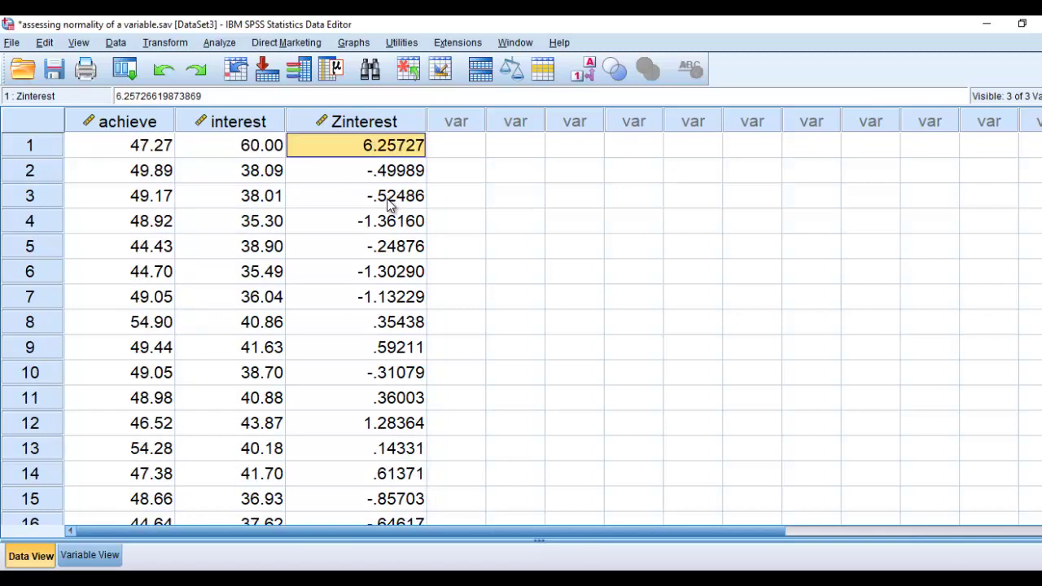
# - Run Explore with Zscore(interest) replacing interest as the dependent variable, and review its Extreme Values table
pyautogui.click(219, 42)
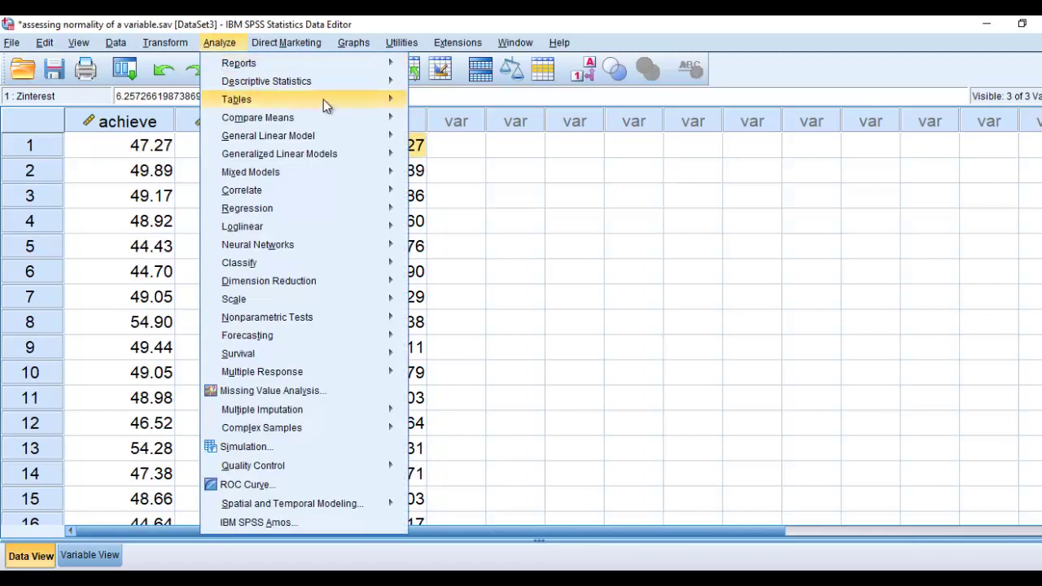
pyautogui.moveTo(362, 90)
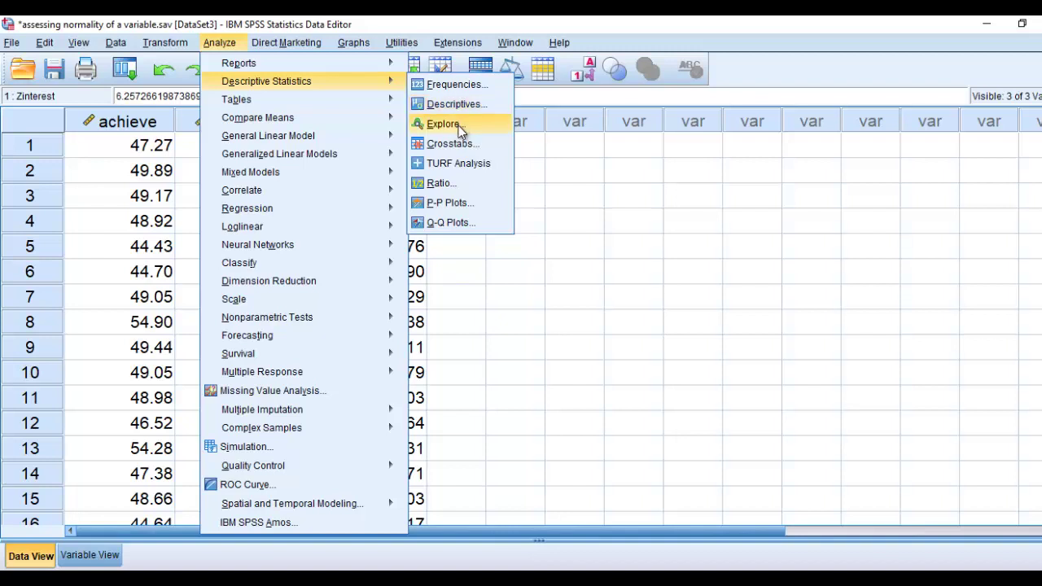
pyautogui.click(460, 131)
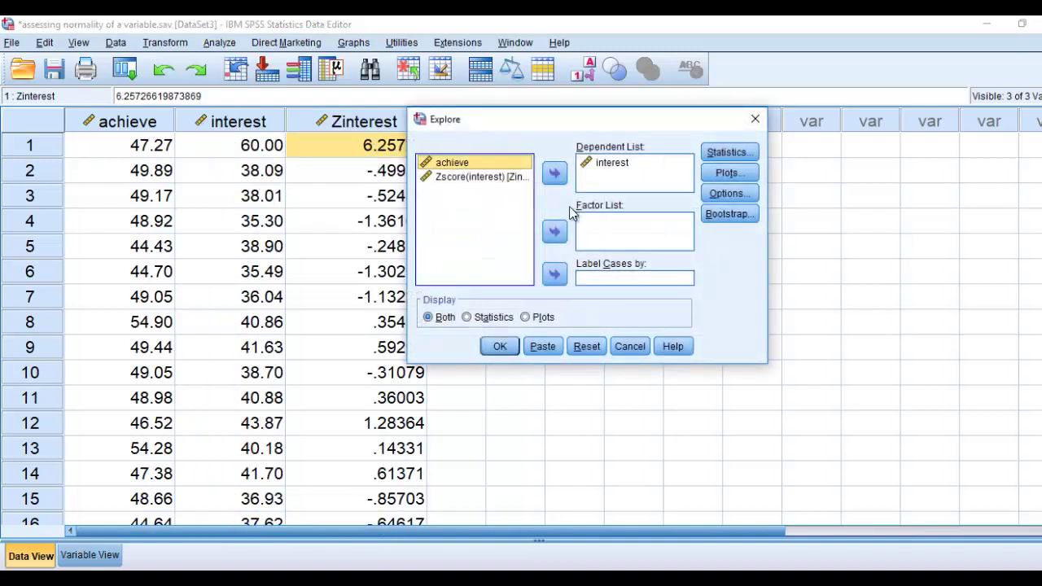
pyautogui.click(603, 164)
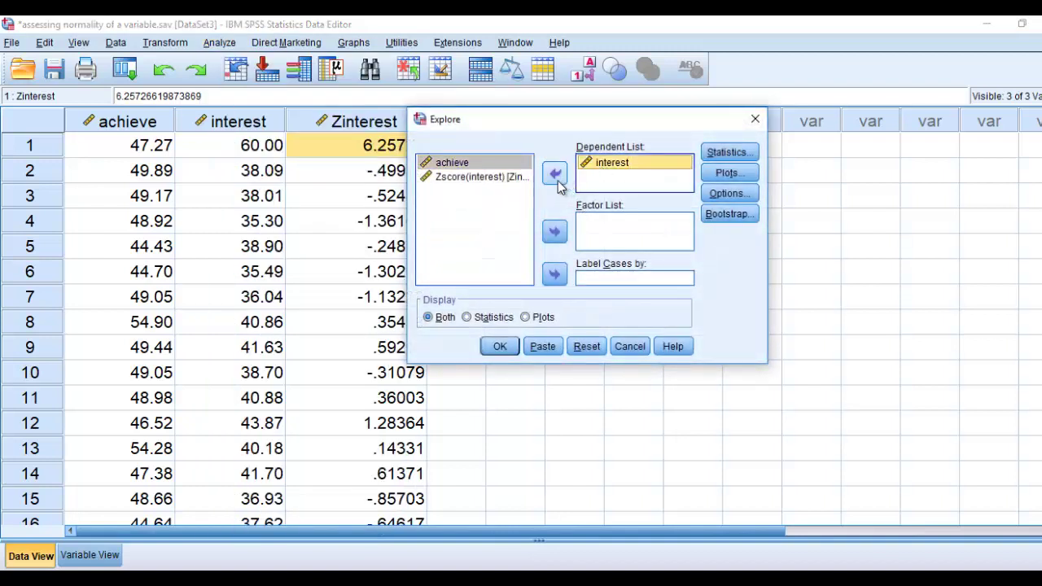
pyautogui.click(555, 174)
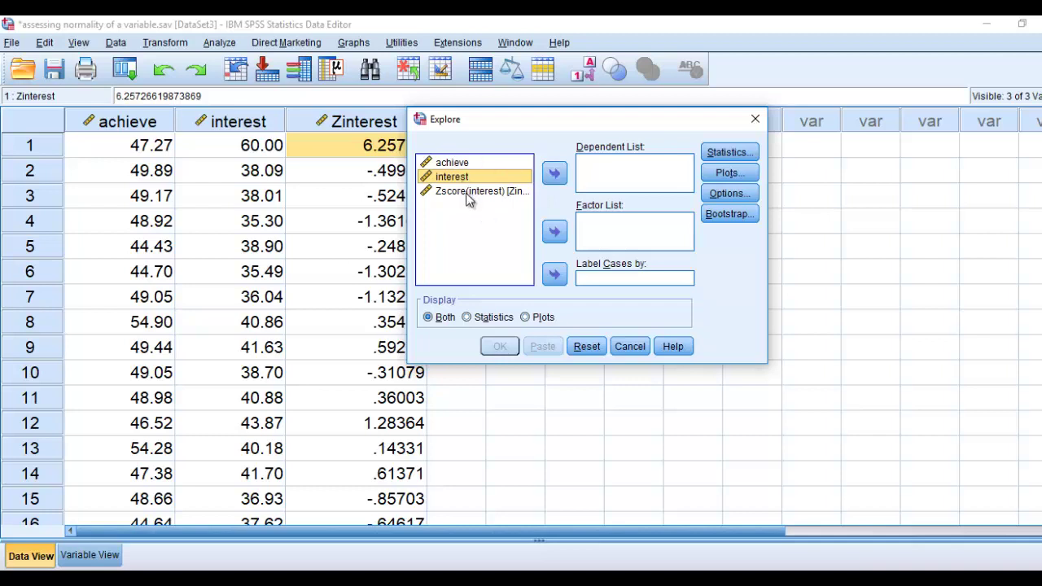
pyautogui.click(469, 192)
pyautogui.click(554, 173)
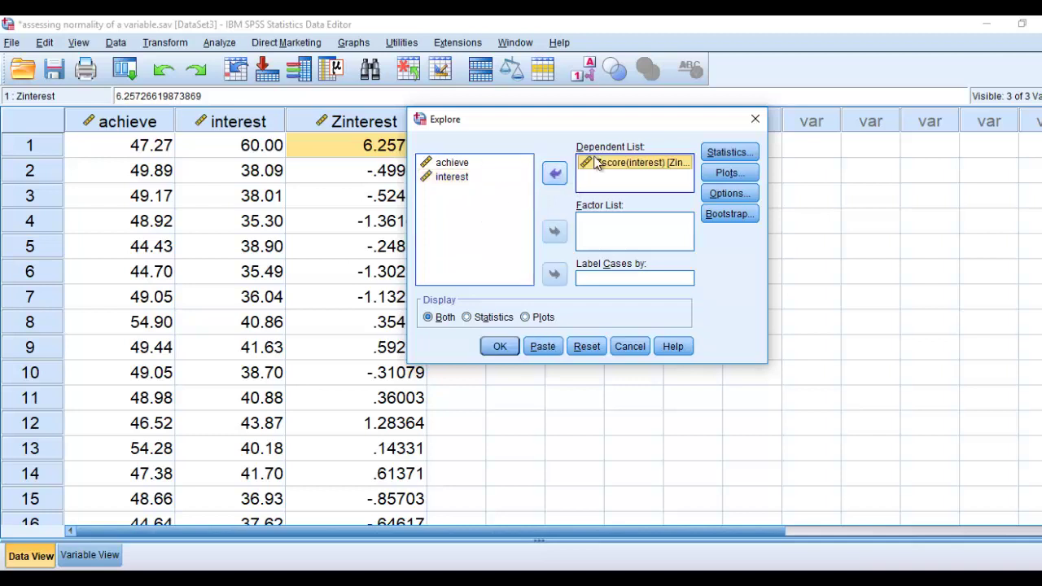
pyautogui.click(501, 347)
pyautogui.scroll(-10, 560, 334)
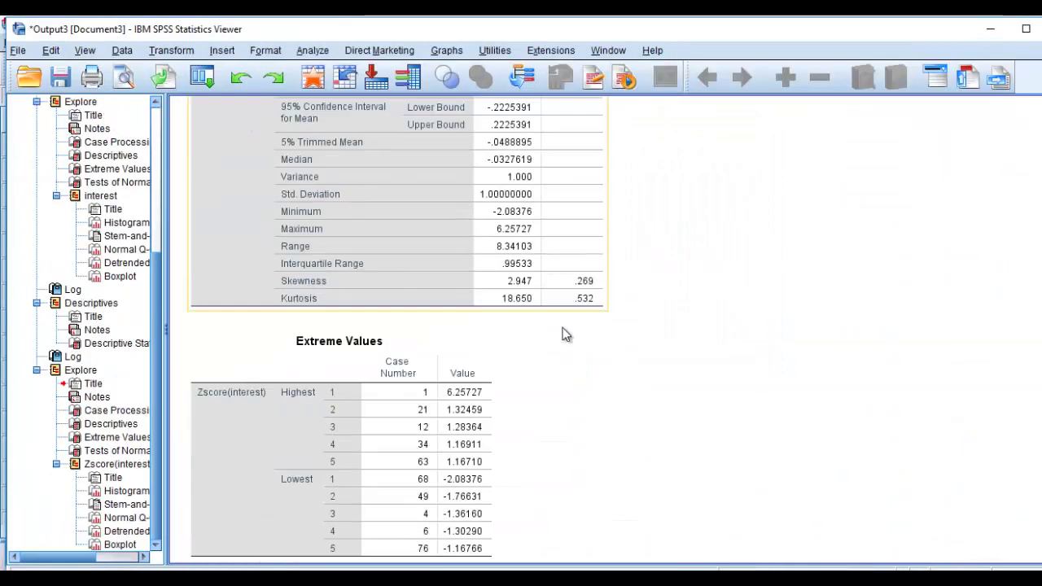
pyautogui.scroll(4, 565, 334)
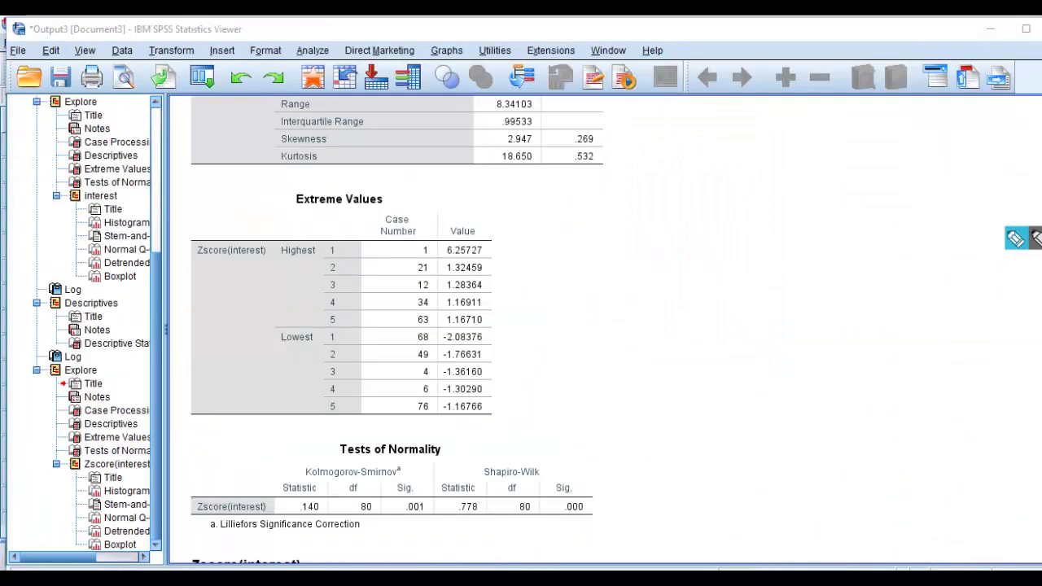
# - Mark the Extreme Values title, the Value heading, case 1 with its z-score and the lowest case 68 with its z-score, and clear the markings
pyautogui.moveTo(307, 210); pyautogui.dragTo(396, 207)
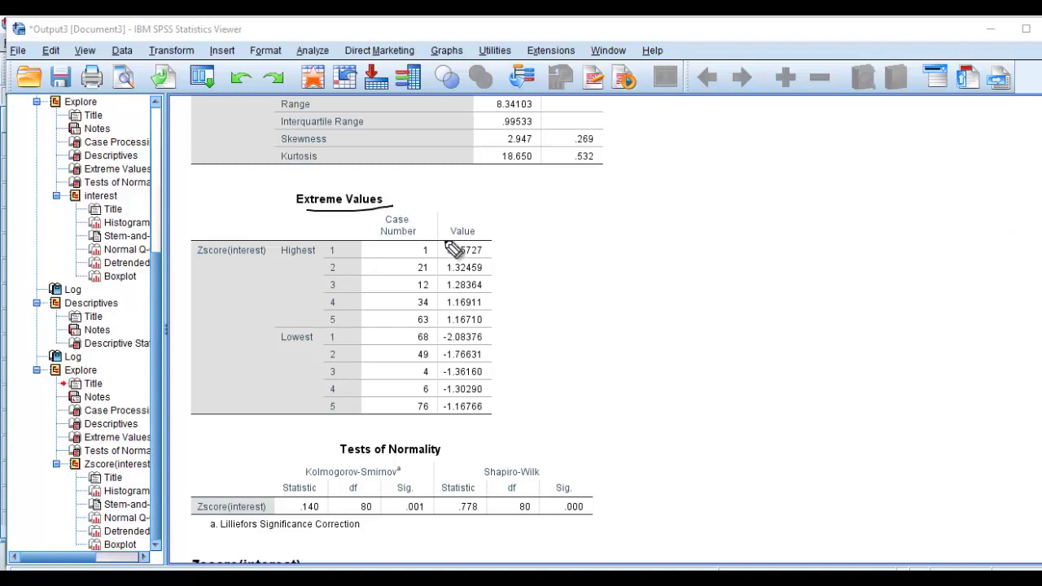
pyautogui.moveTo(484, 220)
pyautogui.mouseDown()
pyautogui.moveTo(446, 218)
pyautogui.moveTo(486, 243)
pyautogui.moveTo(477, 209)
pyautogui.mouseUp()
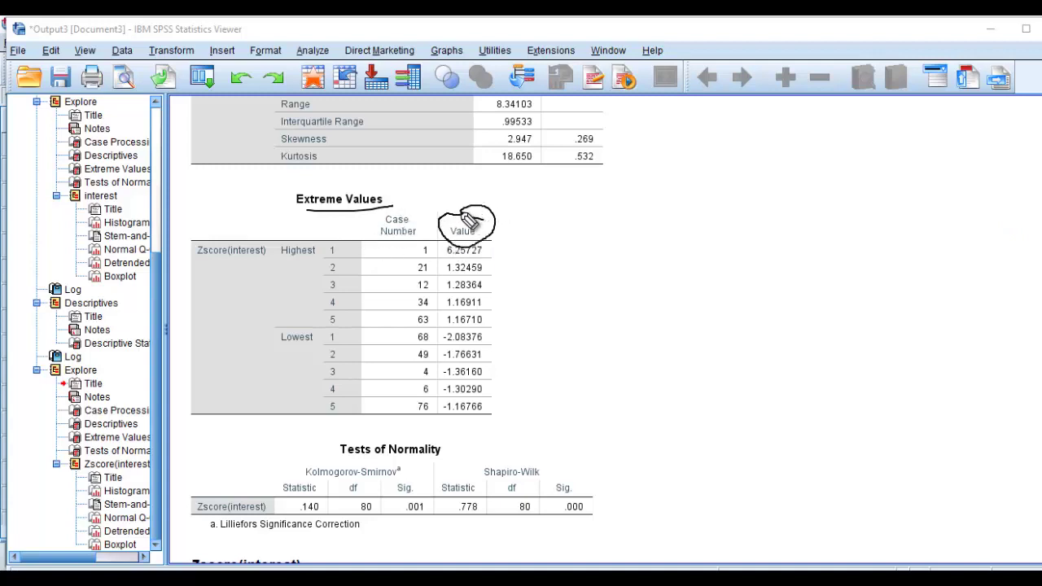
pyautogui.moveTo(447, 263); pyautogui.dragTo(506, 262)
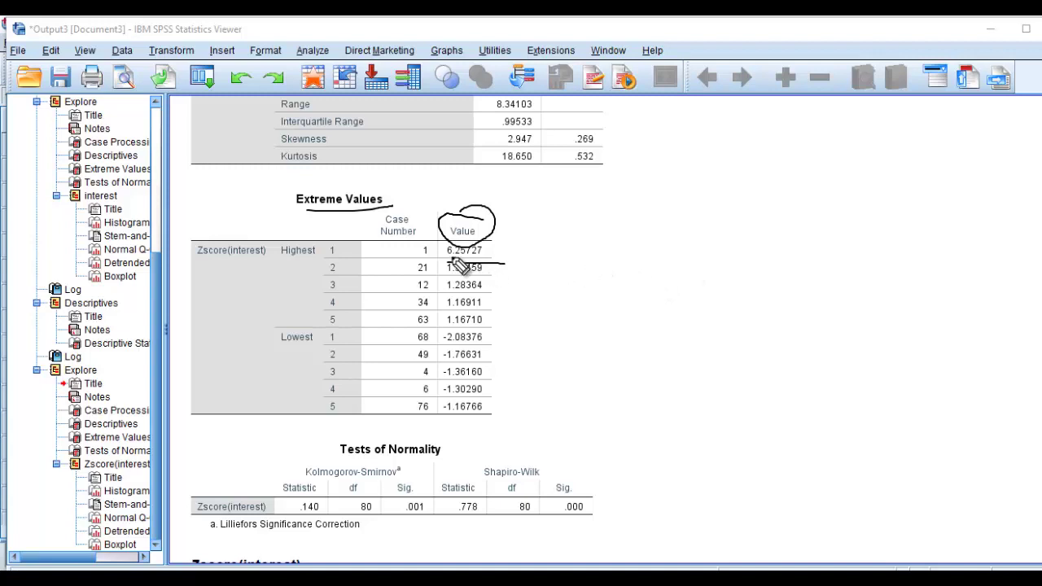
pyautogui.moveTo(418, 269)
pyautogui.mouseDown()
pyautogui.moveTo(439, 246)
pyautogui.moveTo(403, 262)
pyautogui.mouseUp()
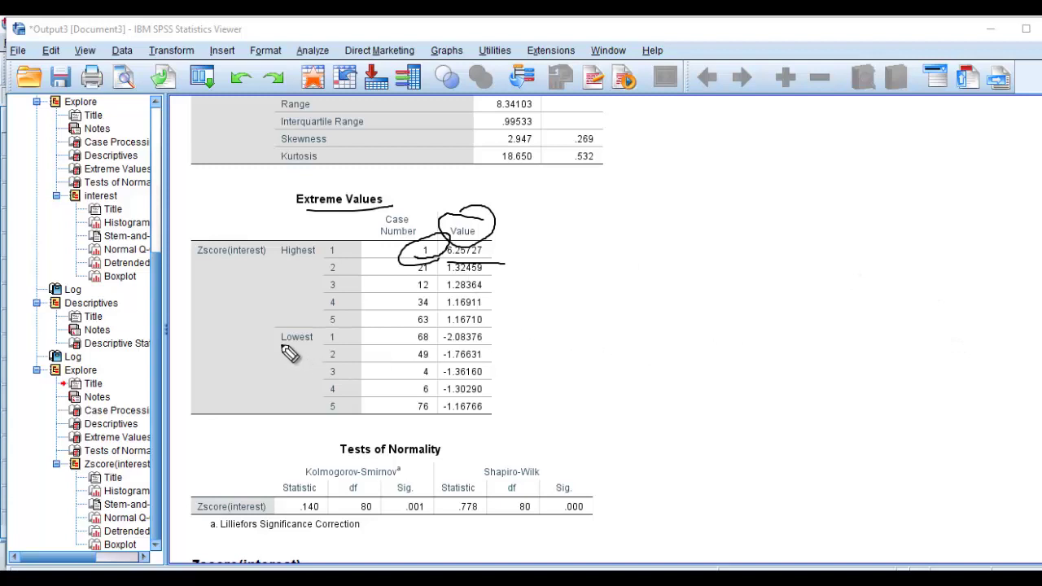
pyautogui.moveTo(278, 343); pyautogui.dragTo(296, 349)
pyautogui.moveTo(413, 342); pyautogui.dragTo(488, 347)
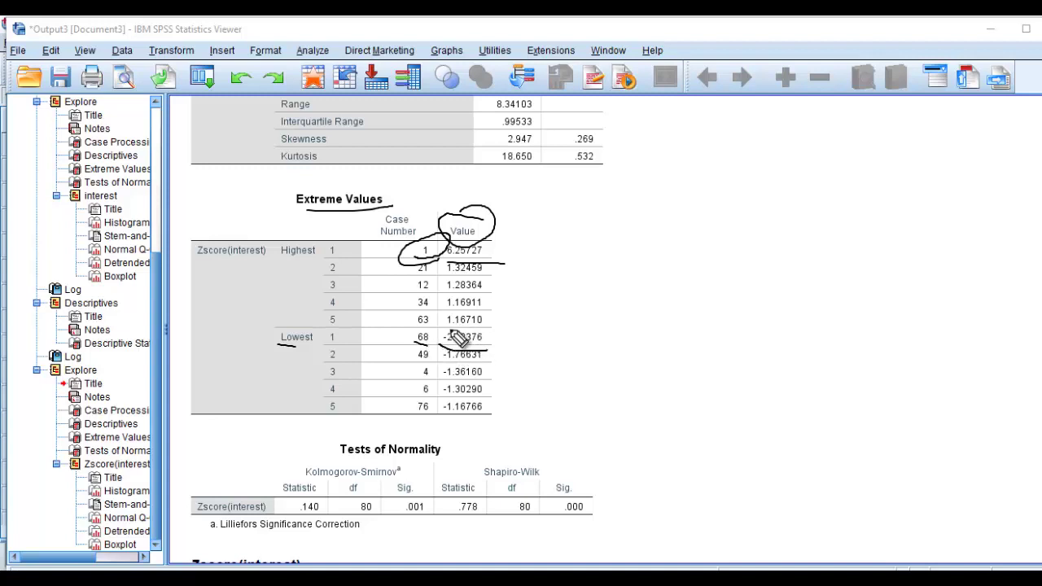
pyautogui.moveTo(414, 343); pyautogui.dragTo(430, 344)
pyautogui.press('Escape')
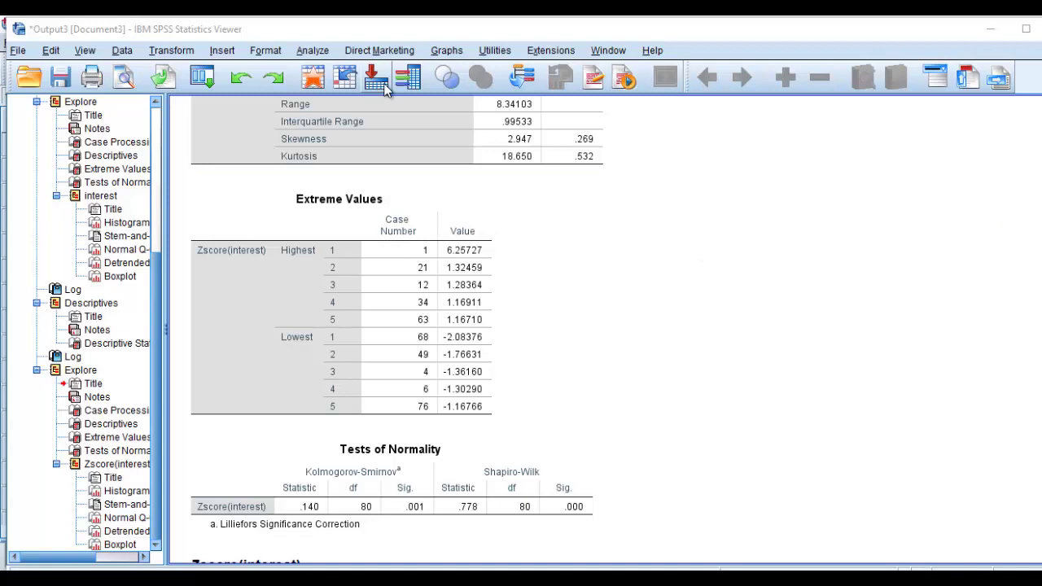
# - Run Descriptives on interest with kurtosis and skewness added to the statistics and saving of standardized values turned off
pyautogui.click(312, 50)
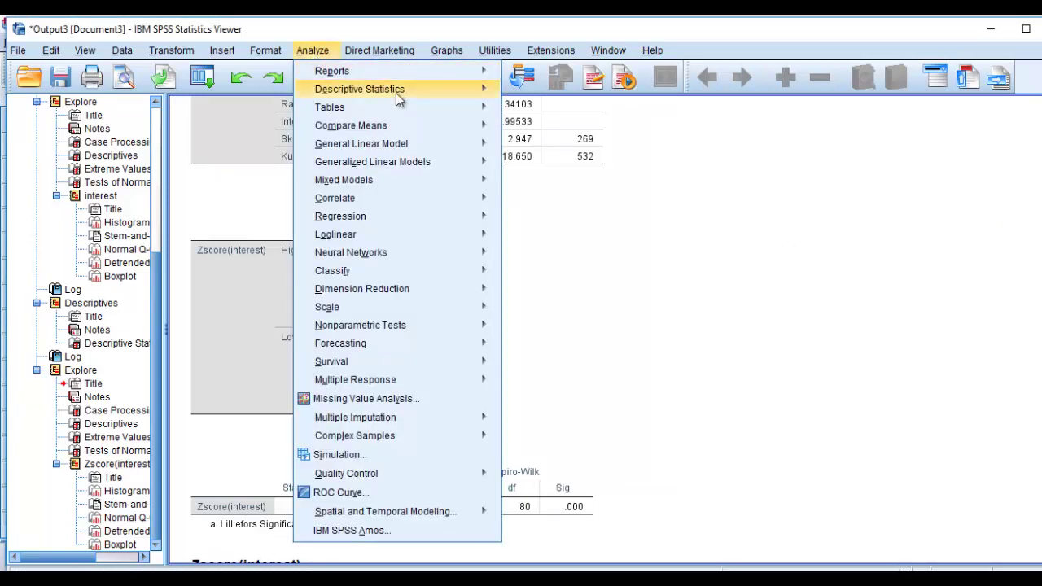
pyautogui.moveTo(418, 91)
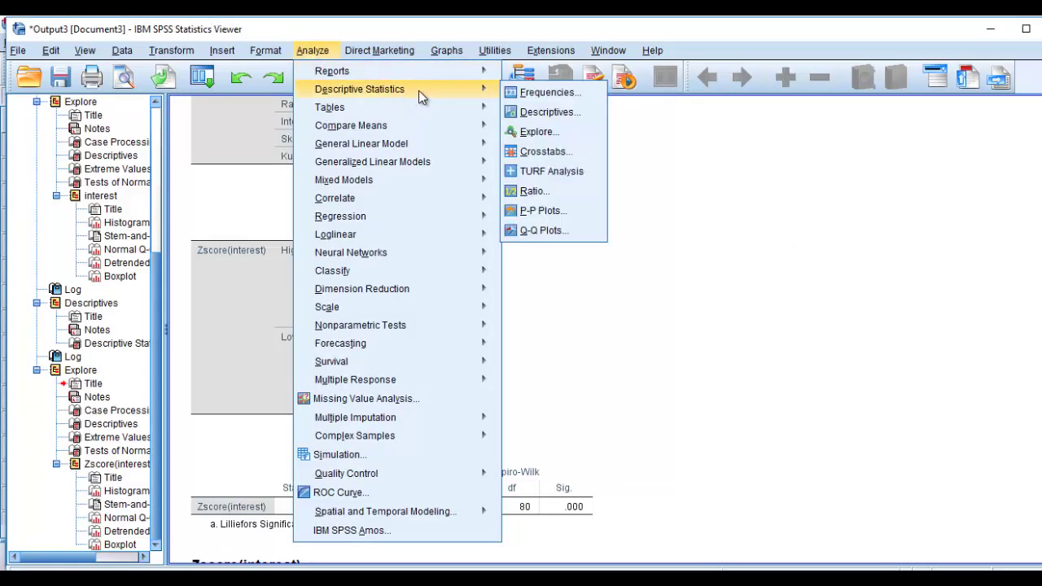
pyautogui.click(548, 112)
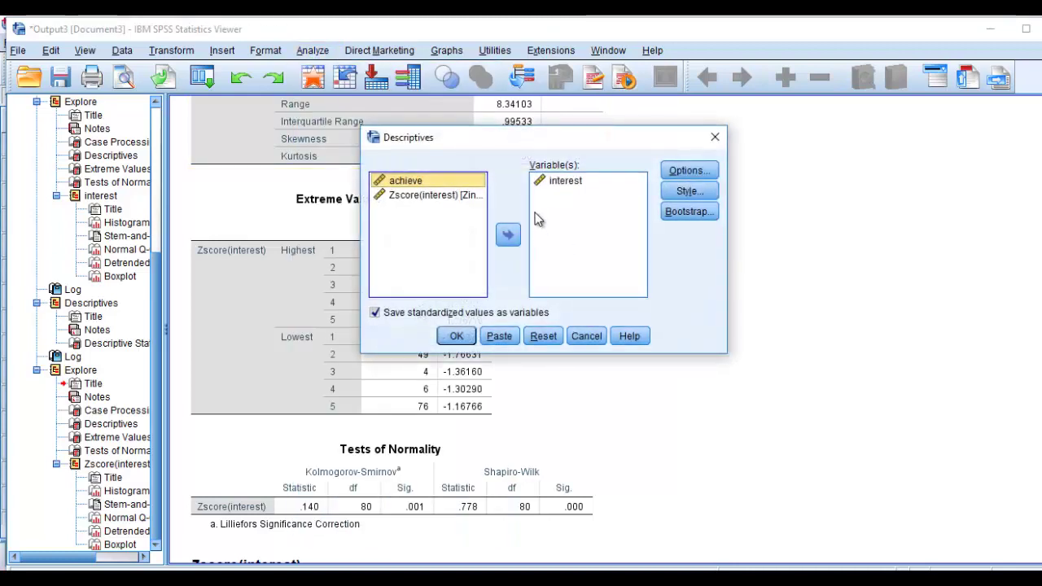
pyautogui.click(424, 313)
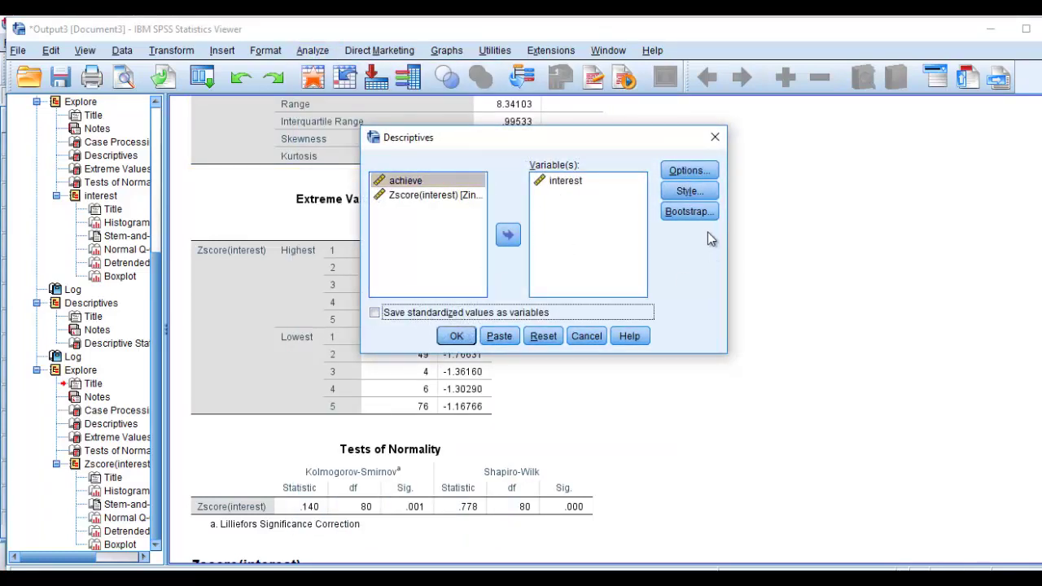
pyautogui.click(688, 173)
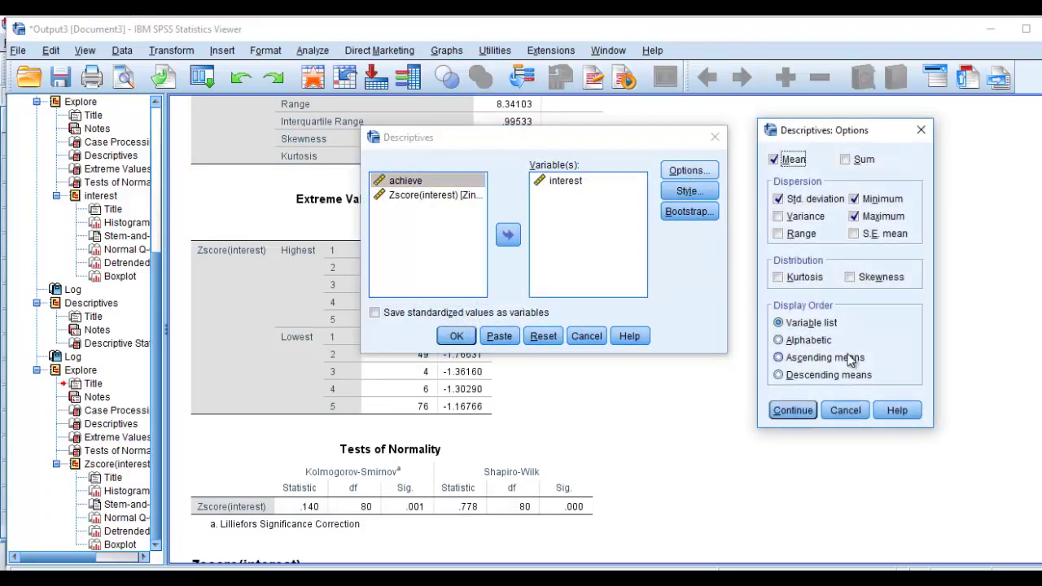
pyautogui.click(804, 279)
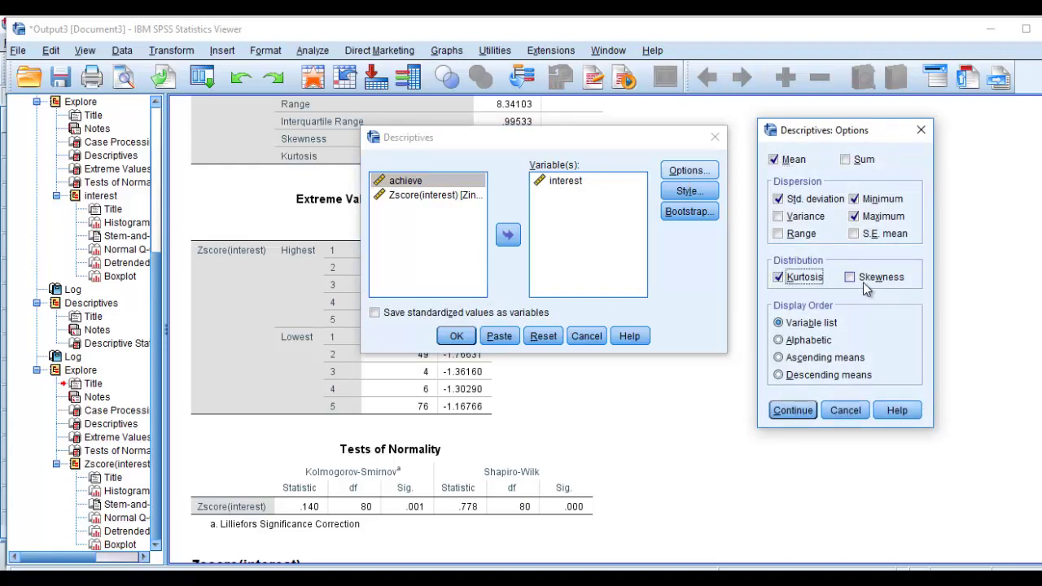
pyautogui.click(792, 409)
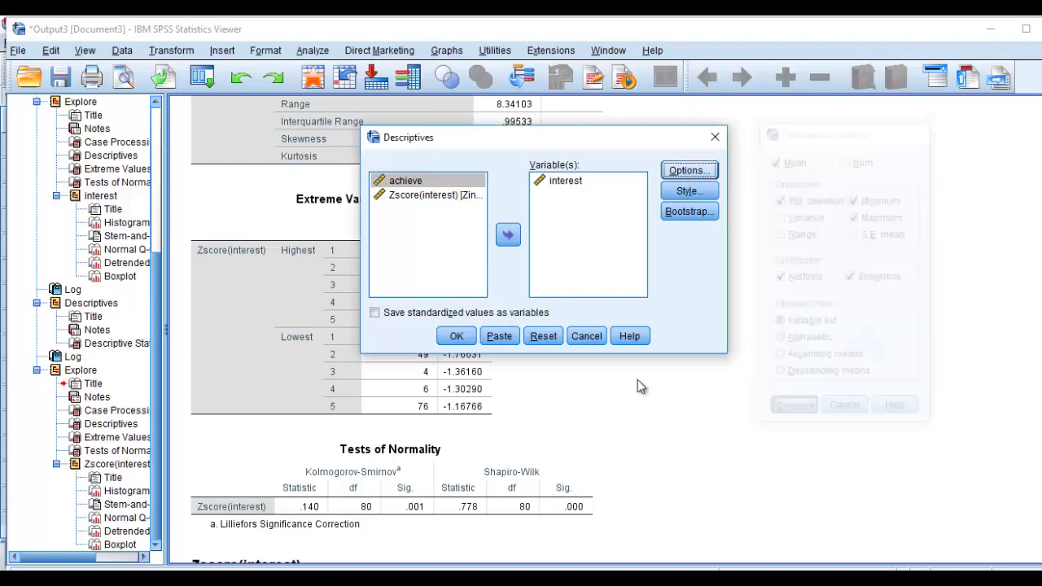
pyautogui.click(454, 336)
# - Underline the mean, standard deviation, skewness and kurtosis of interest in the new Descriptive Statistics table, and clear the markings
pyautogui.scroll(-8, 559, 319)
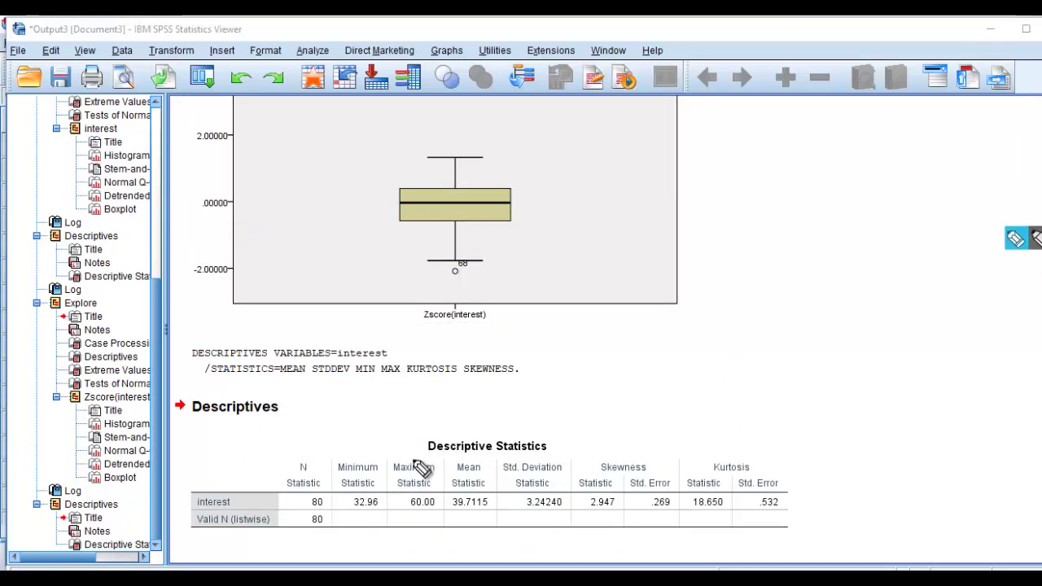
pyautogui.moveTo(463, 512); pyautogui.dragTo(785, 513)
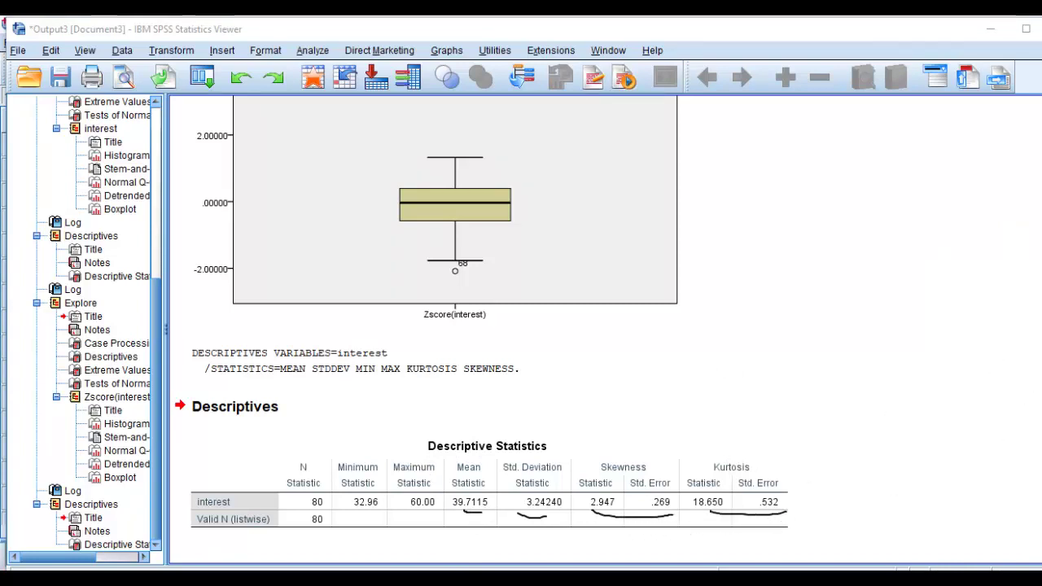
pyautogui.click(1033, 250)
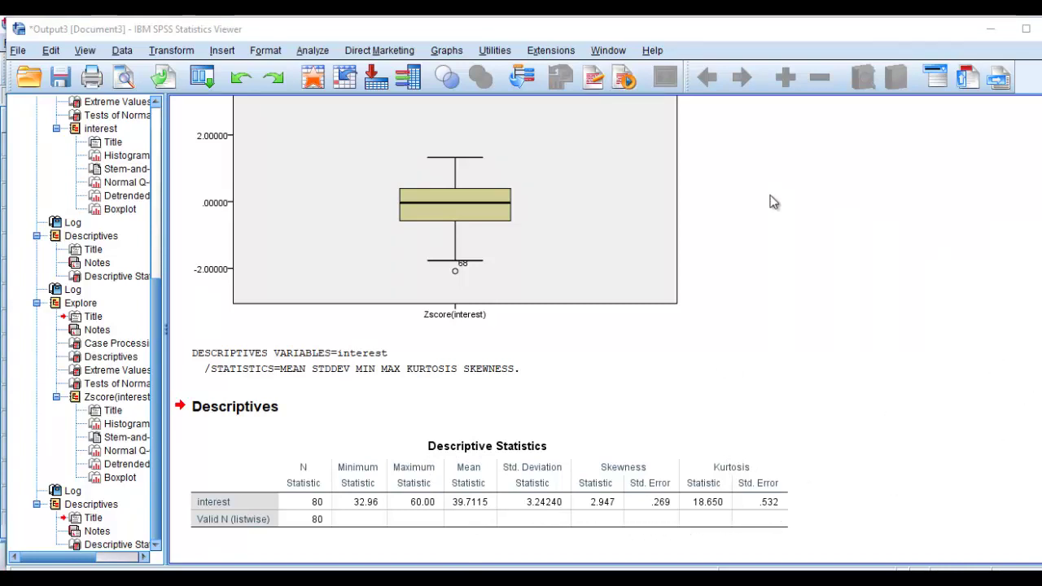
# - Start a Frequencies analysis with interest as the variable
pyautogui.click(316, 50)
pyautogui.moveTo(437, 88)
pyautogui.click(545, 92)
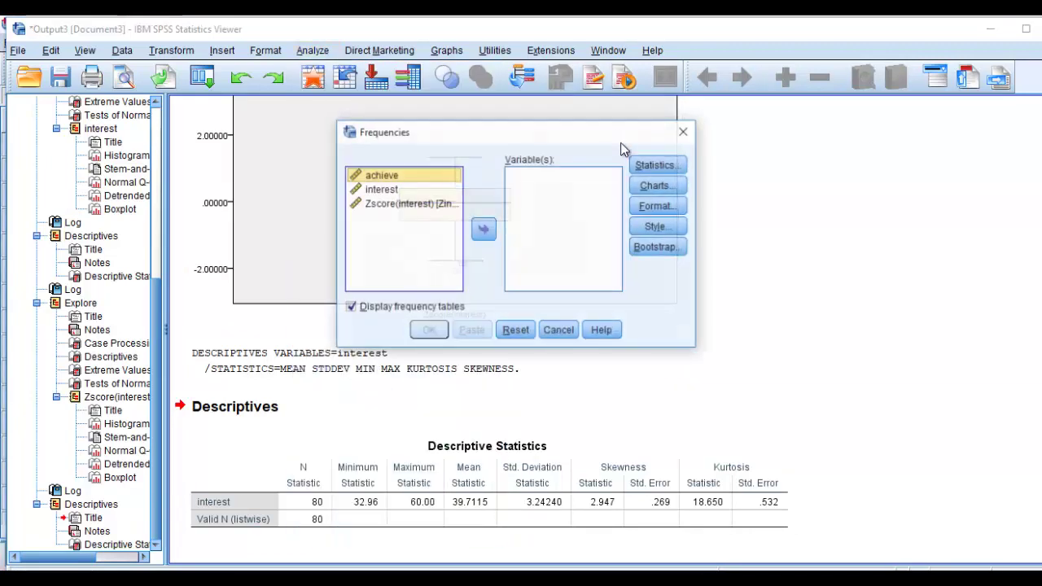
pyautogui.click(371, 189)
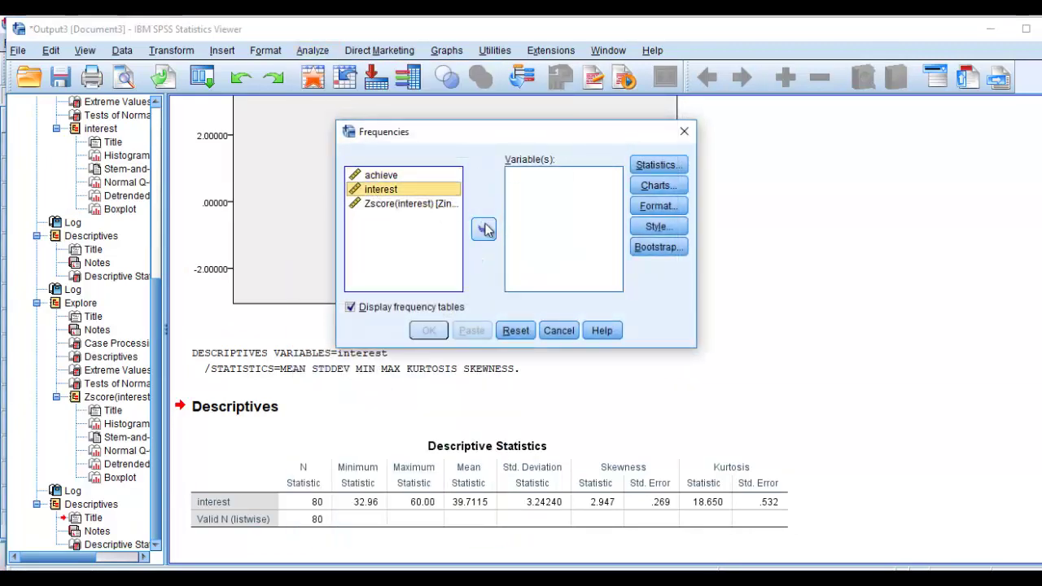
pyautogui.click(484, 229)
# - Request mean, median, mode, standard deviation, variance, range, skewness and kurtosis for the frequencies, and run the analysis
pyautogui.click(659, 165)
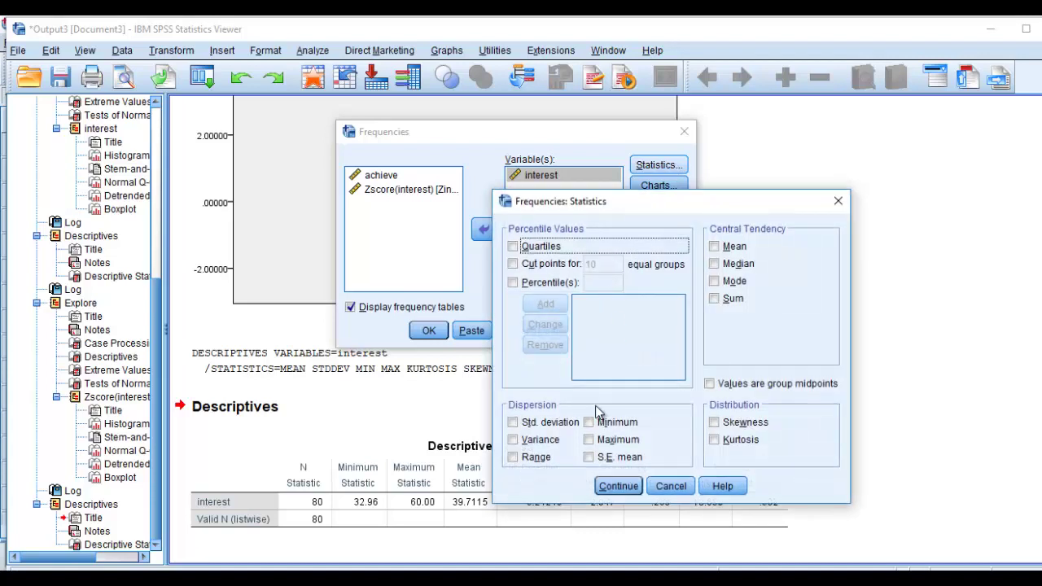
pyautogui.click(715, 246)
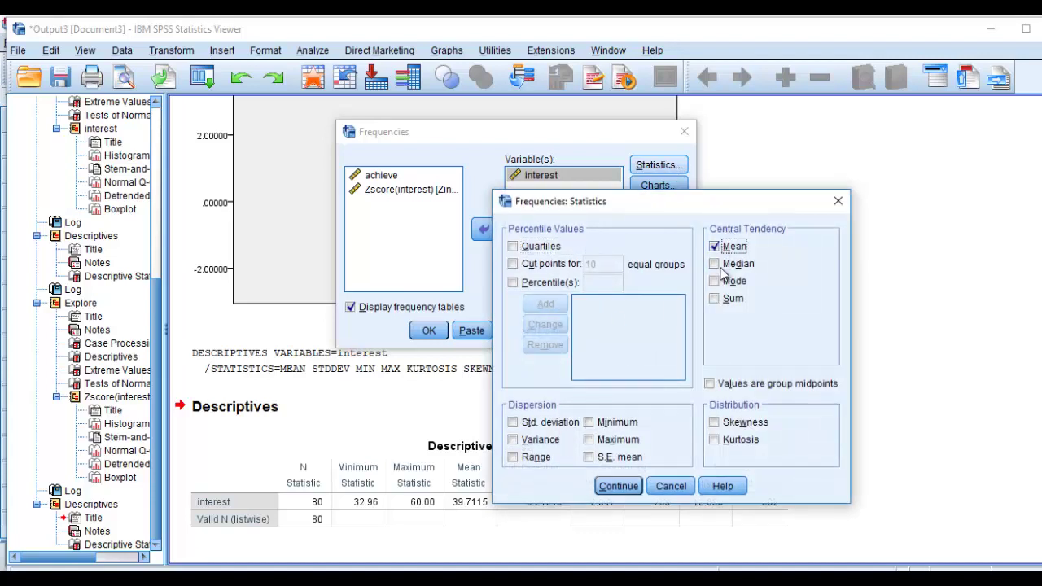
pyautogui.click(715, 264)
pyautogui.click(716, 281)
pyautogui.click(513, 422)
pyautogui.click(514, 439)
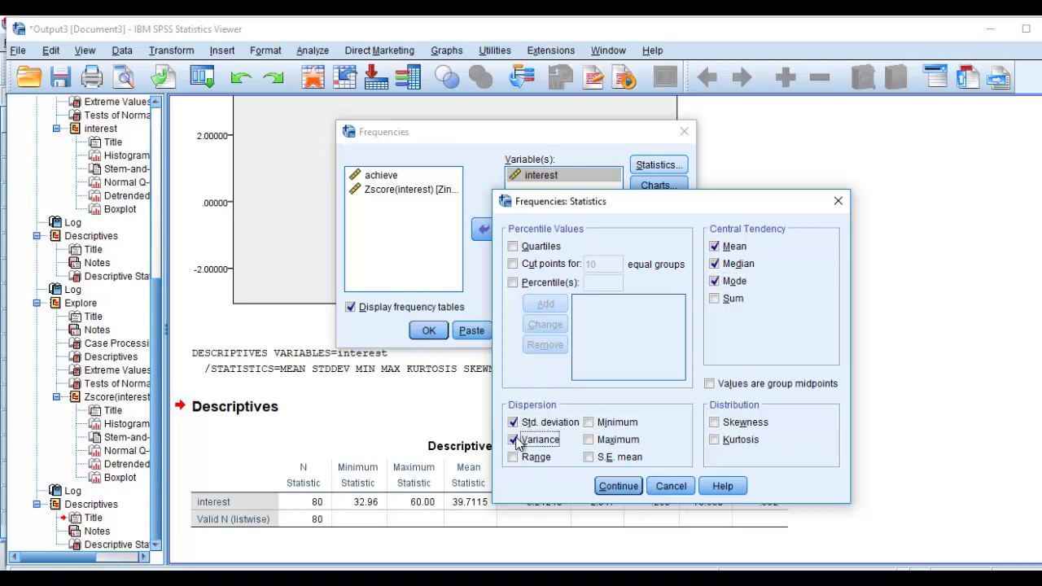
pyautogui.click(513, 457)
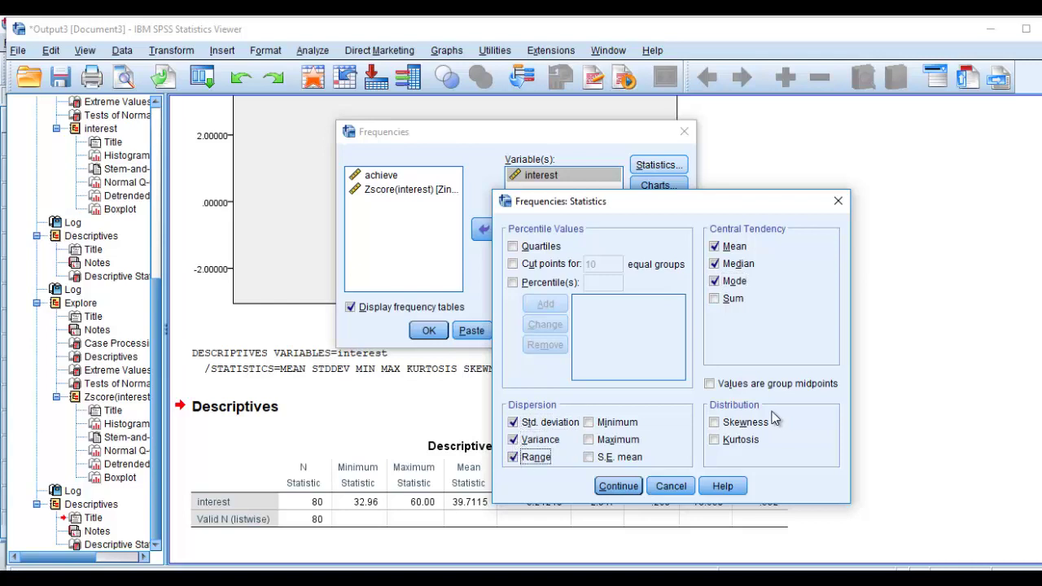
pyautogui.click(714, 422)
pyautogui.click(714, 439)
pyautogui.click(617, 486)
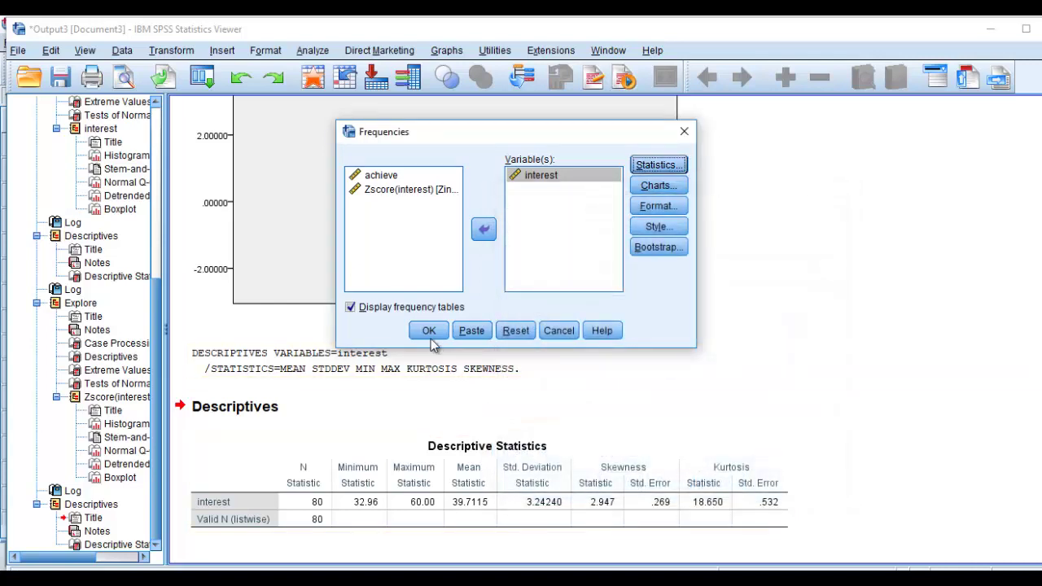
pyautogui.click(427, 332)
# - Review the interest frequency table, underline skewness and kurtosis in the Frequencies Statistics table, and clear the markings
pyautogui.scroll(-5, 606, 302)
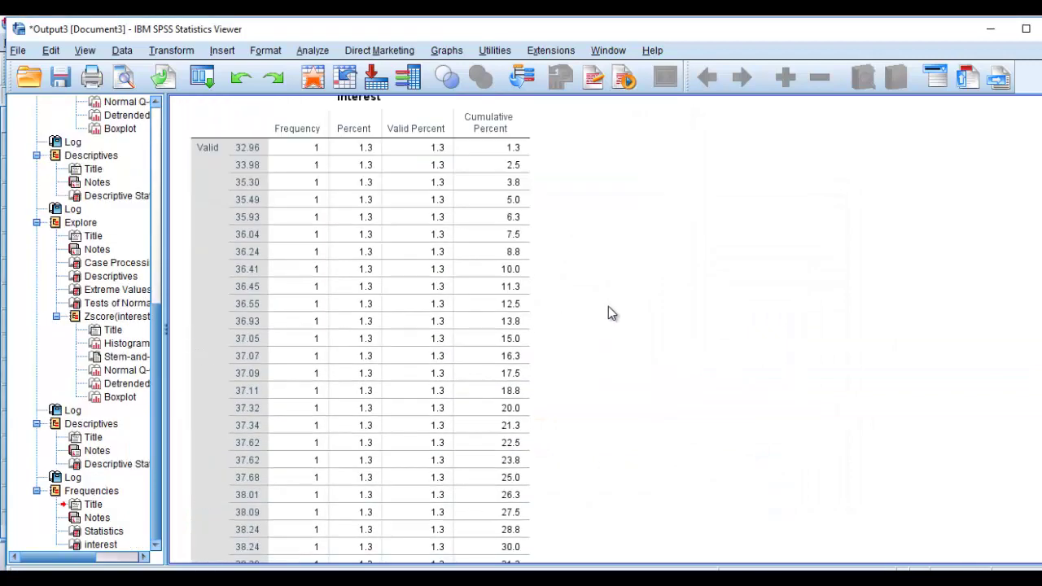
pyautogui.scroll(-10, 599, 294)
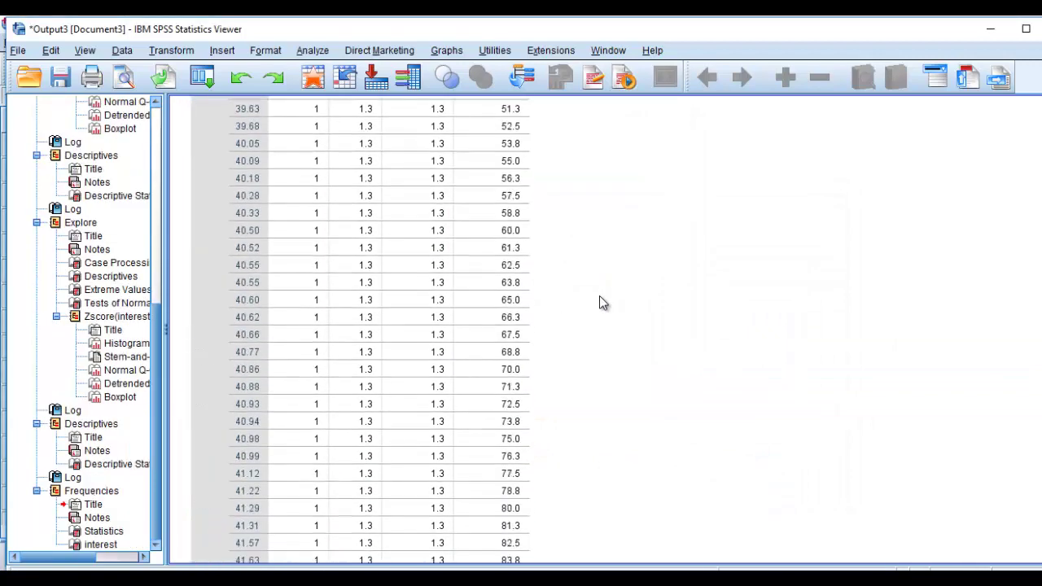
pyautogui.scroll(15, 602, 303)
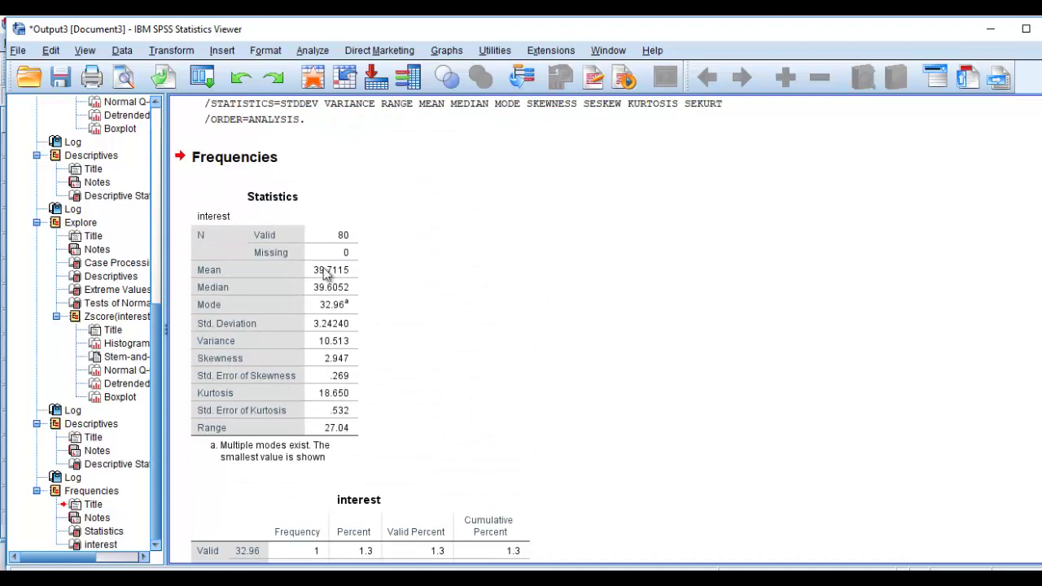
pyautogui.click(1016, 238)
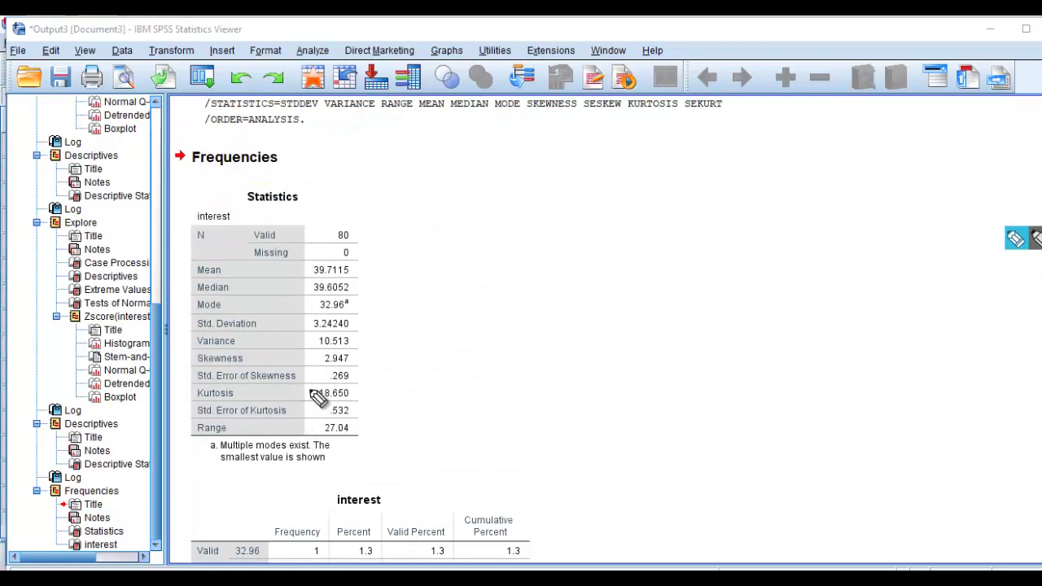
pyautogui.moveTo(324, 372)
pyautogui.mouseDown()
pyautogui.moveTo(355, 376)
pyautogui.moveTo(356, 398)
pyautogui.mouseUp()
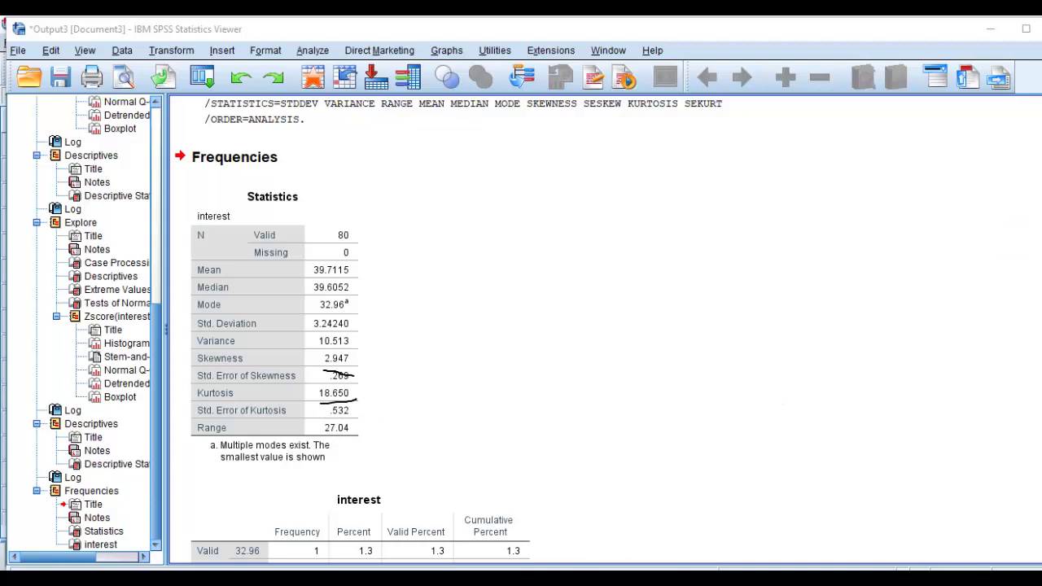
pyautogui.press('Escape')
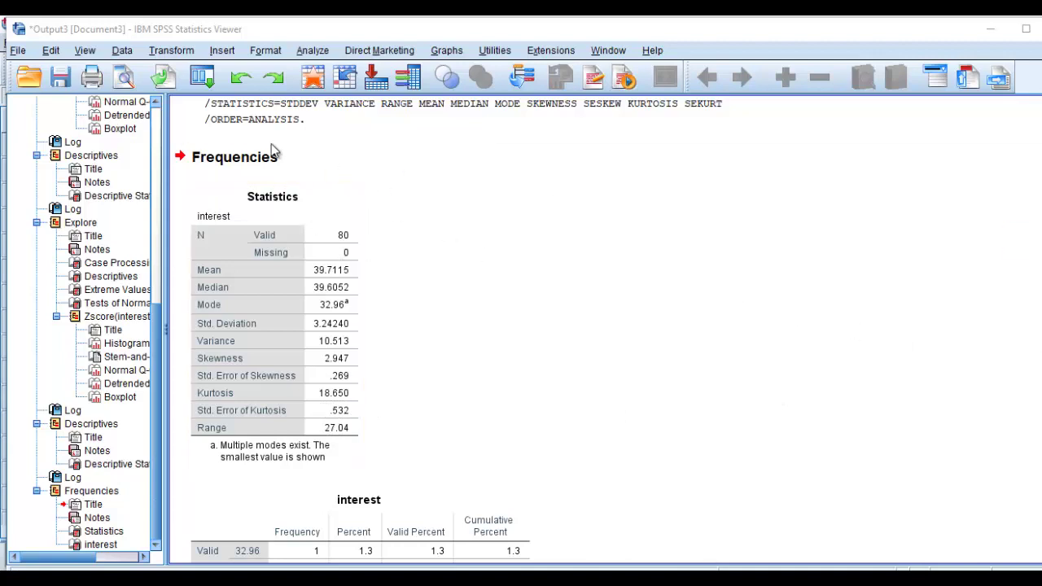